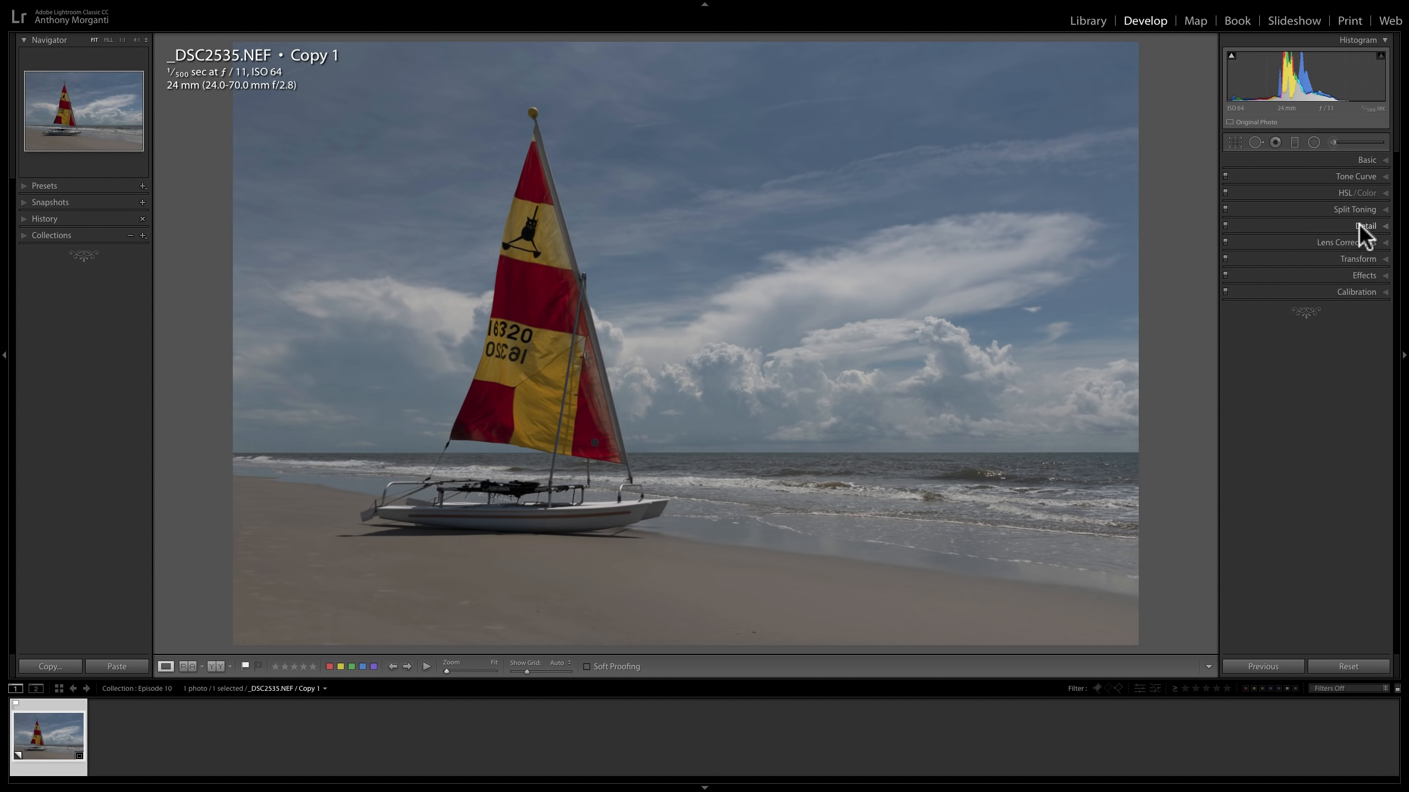
- Check the photo's Lens Corrections and Basic adjustment settings
click(1354, 240)
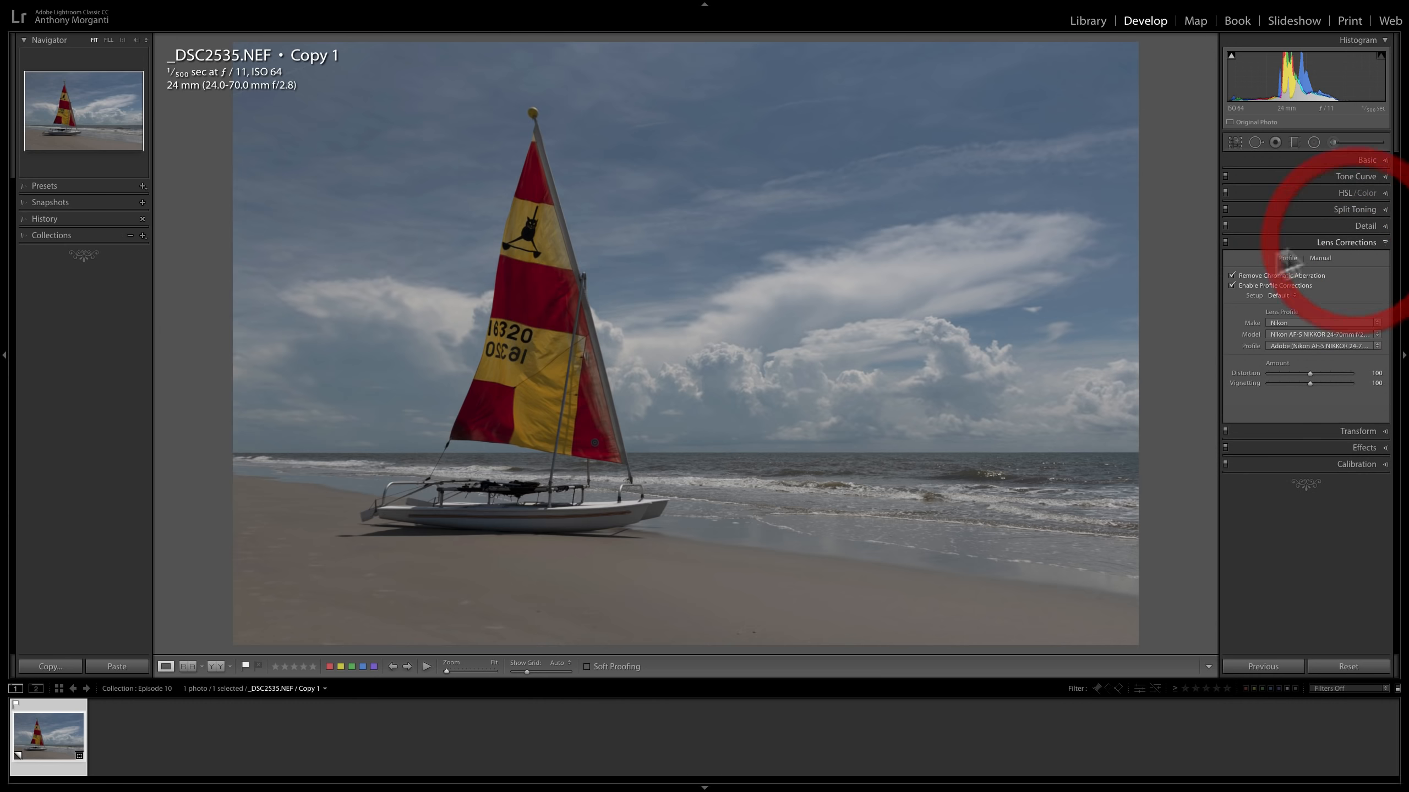
click(1338, 243)
click(1365, 160)
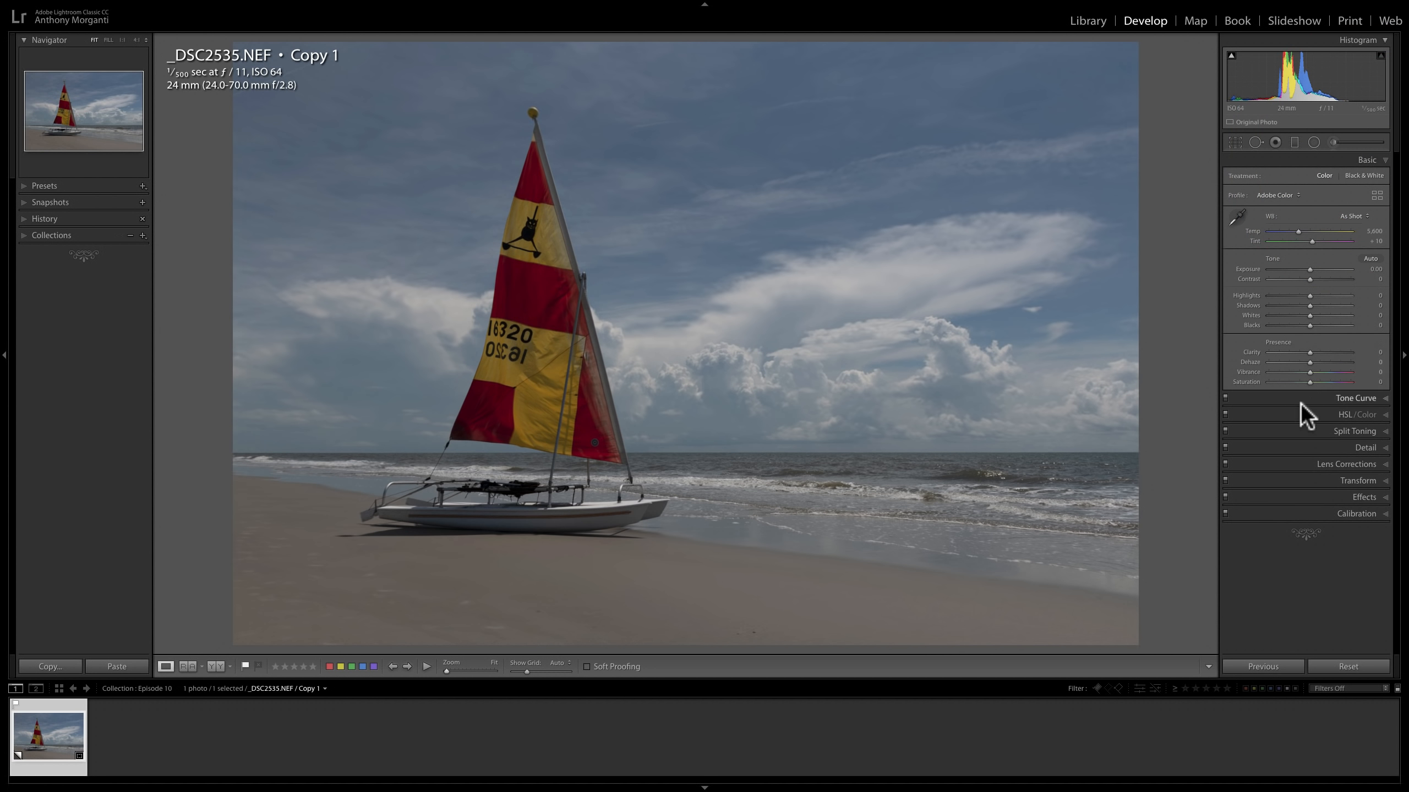
click(1365, 160)
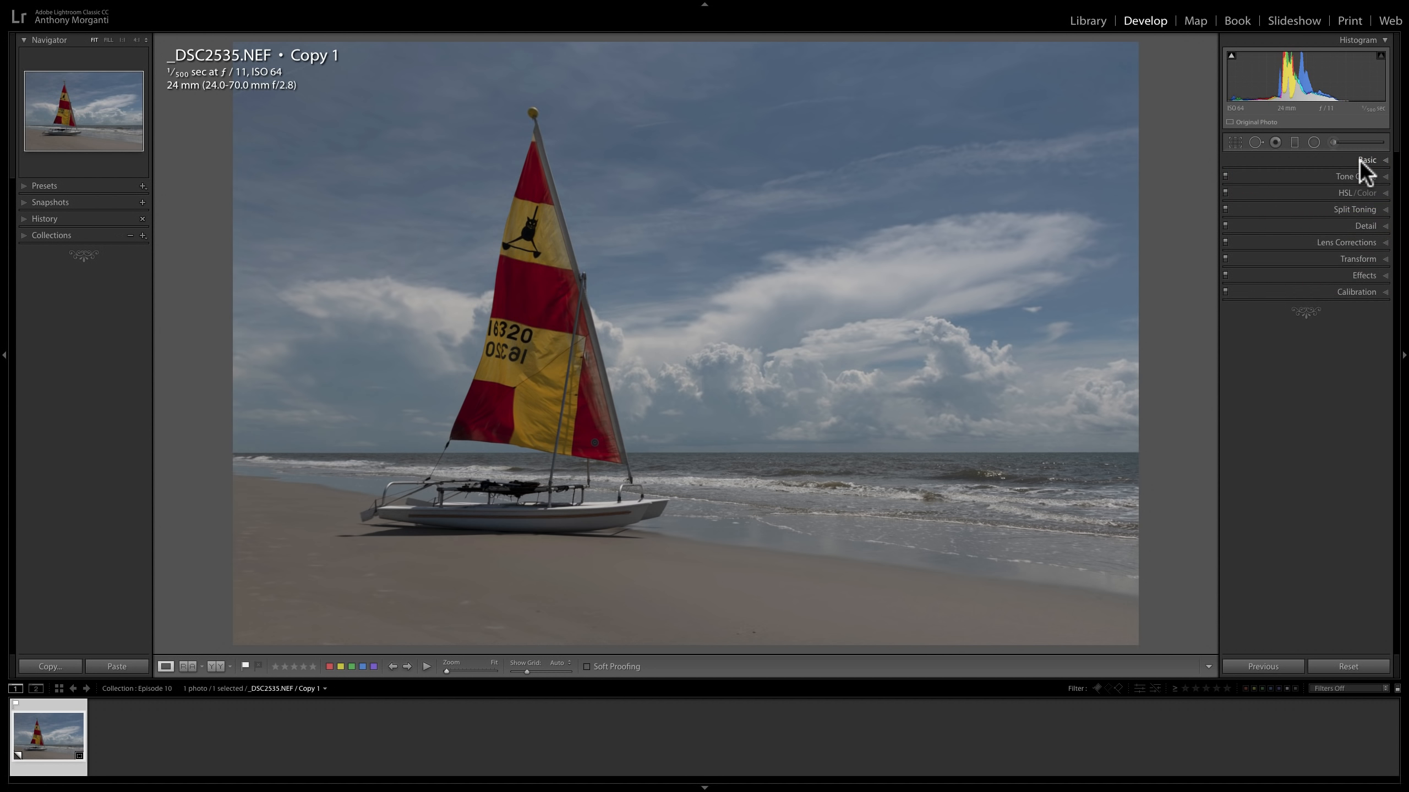
right_click(53, 727)
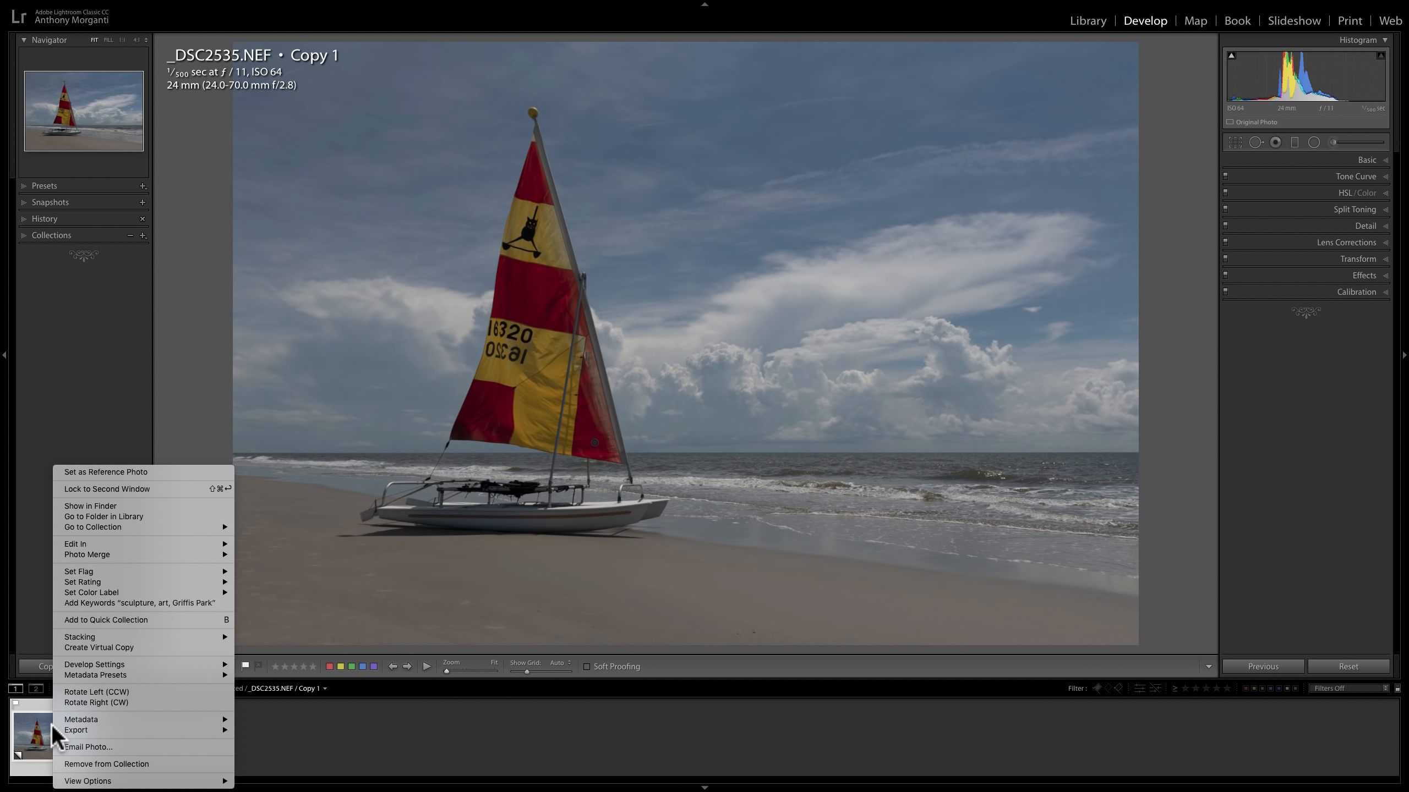
mouse_move(182, 544)
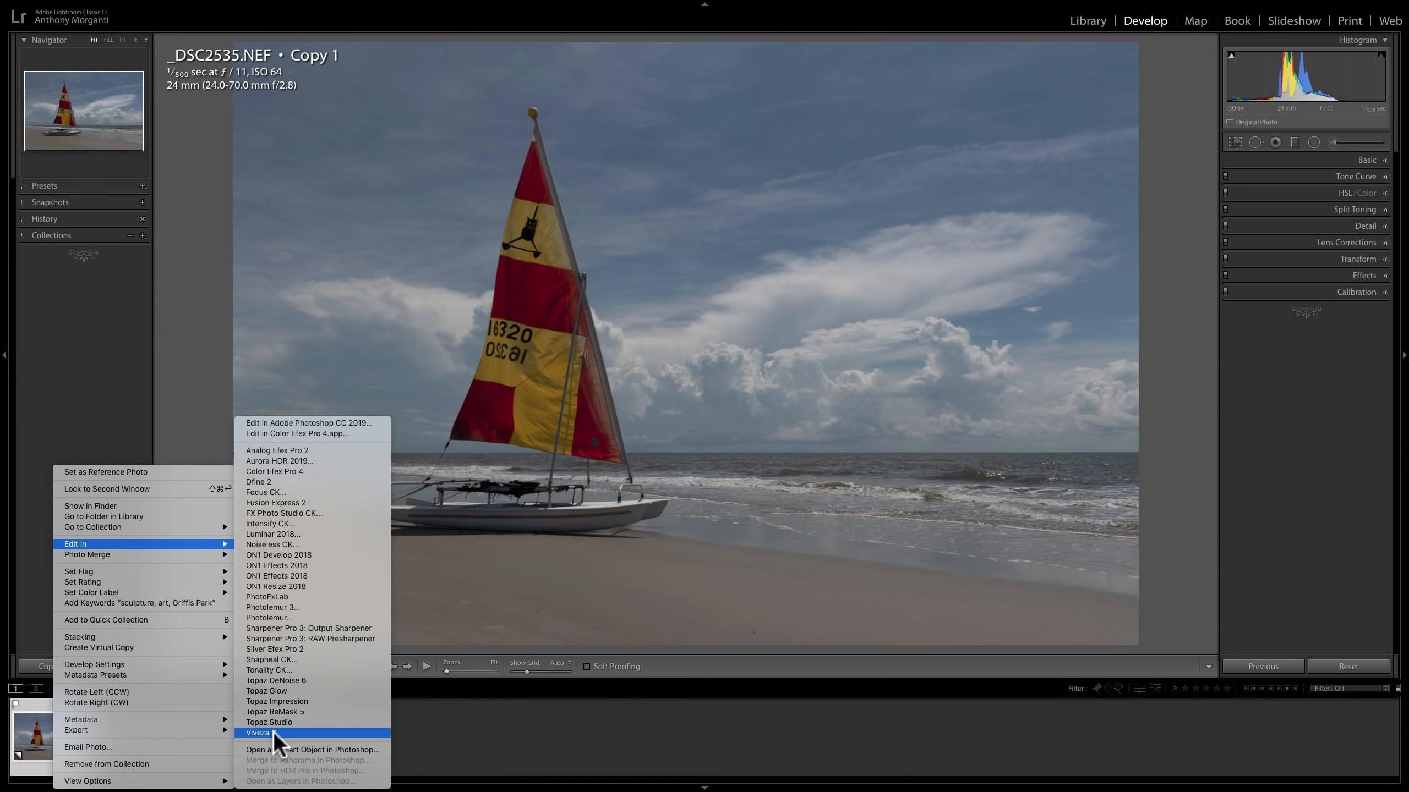
right_click(680, 168)
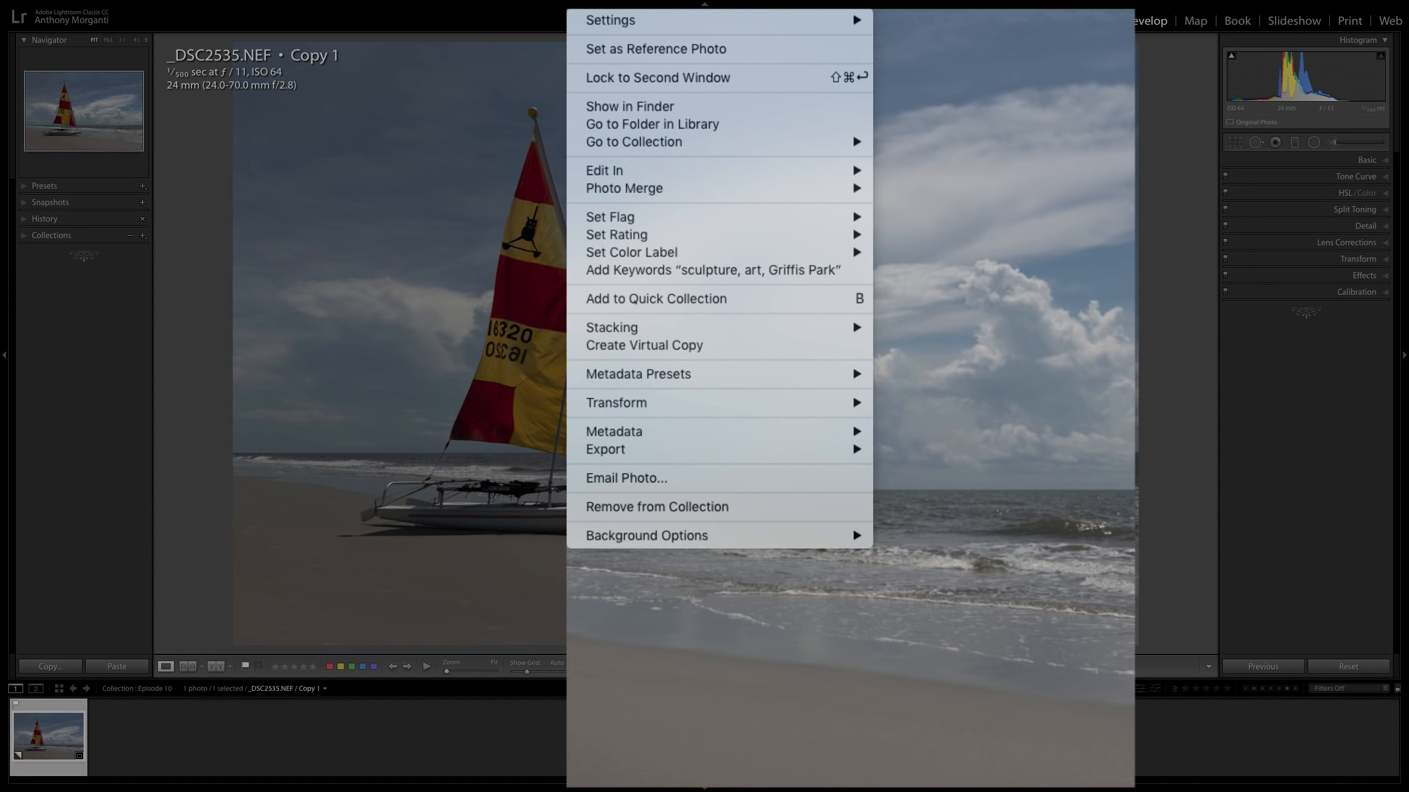
mouse_move(657, 172)
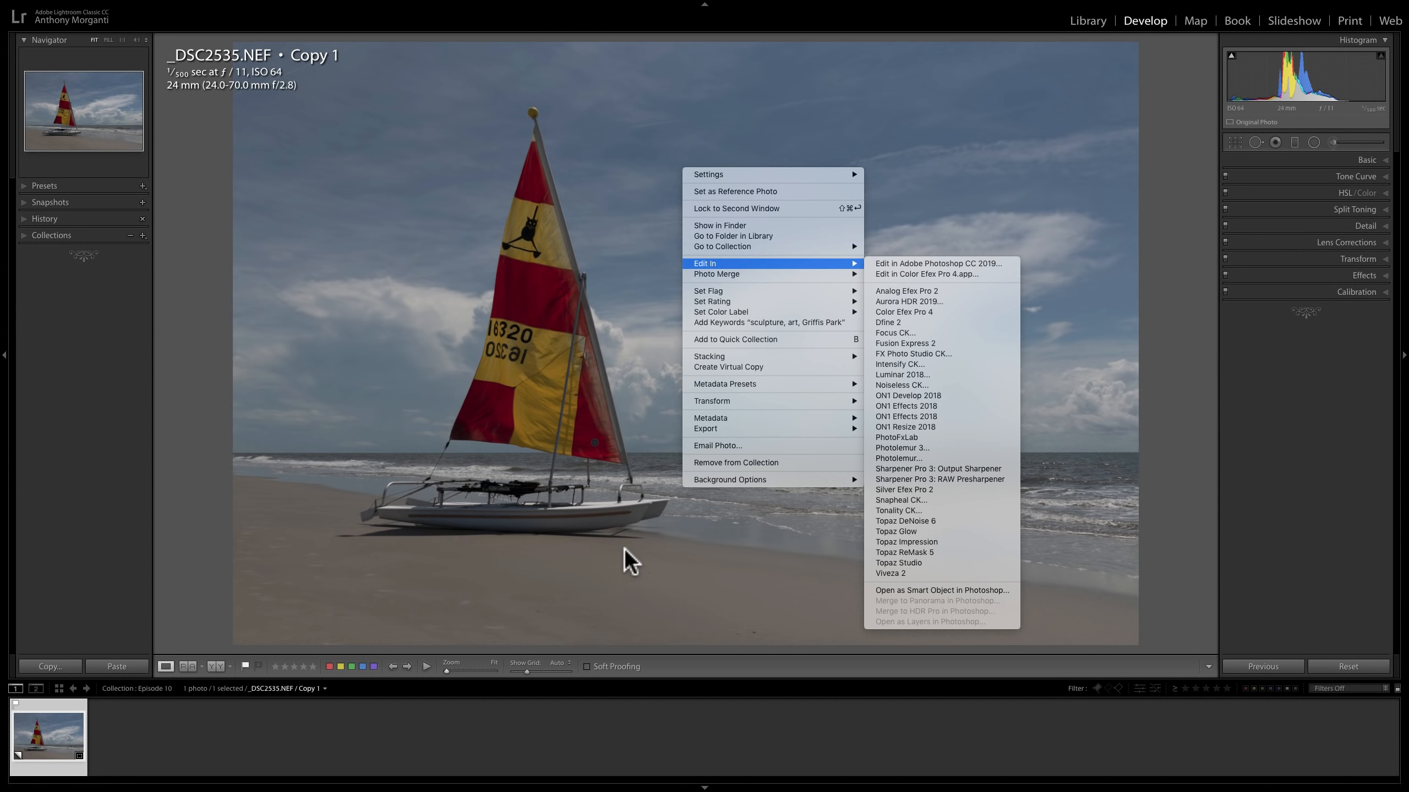
click(624, 549)
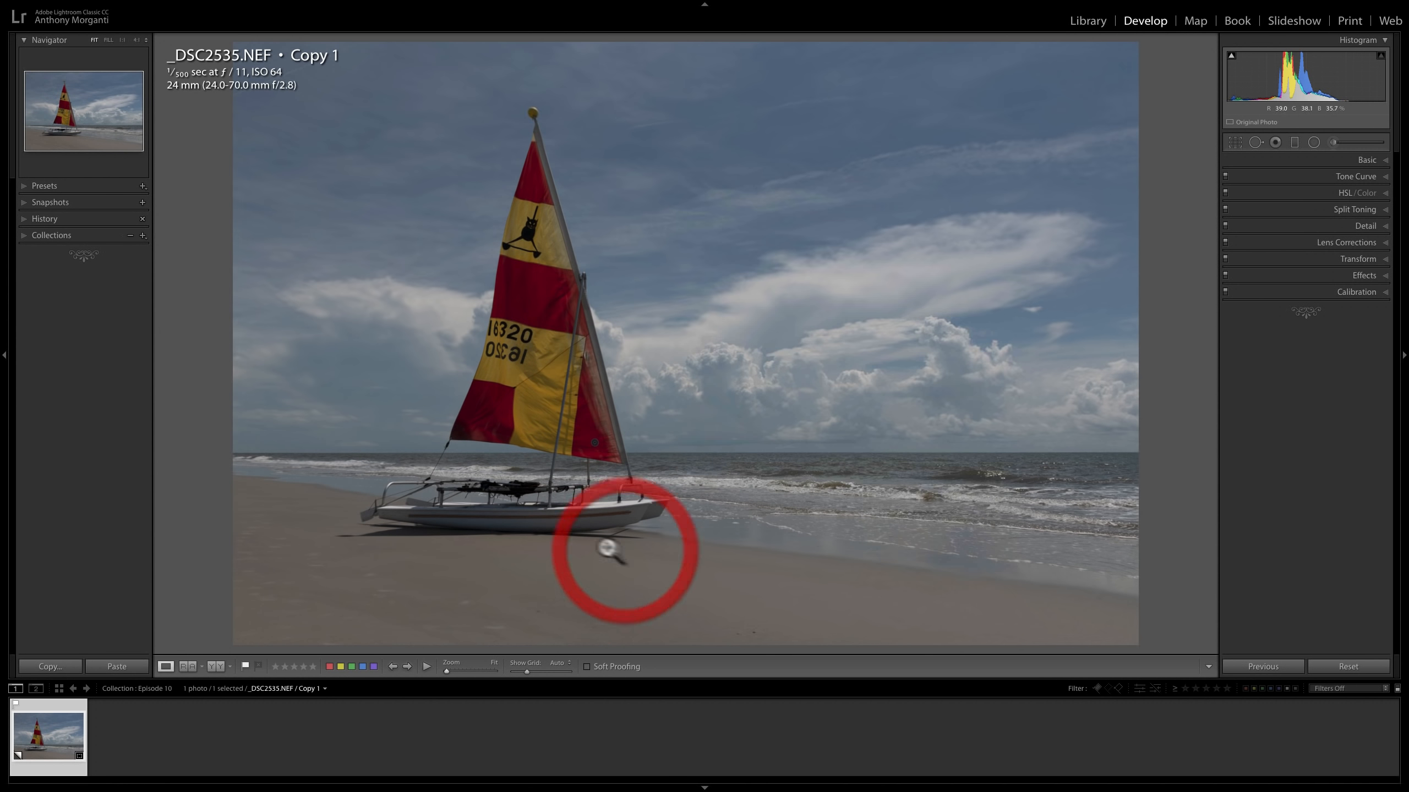
- Send the sailboat photo to Viveza 2 for external editing
click(174, 6)
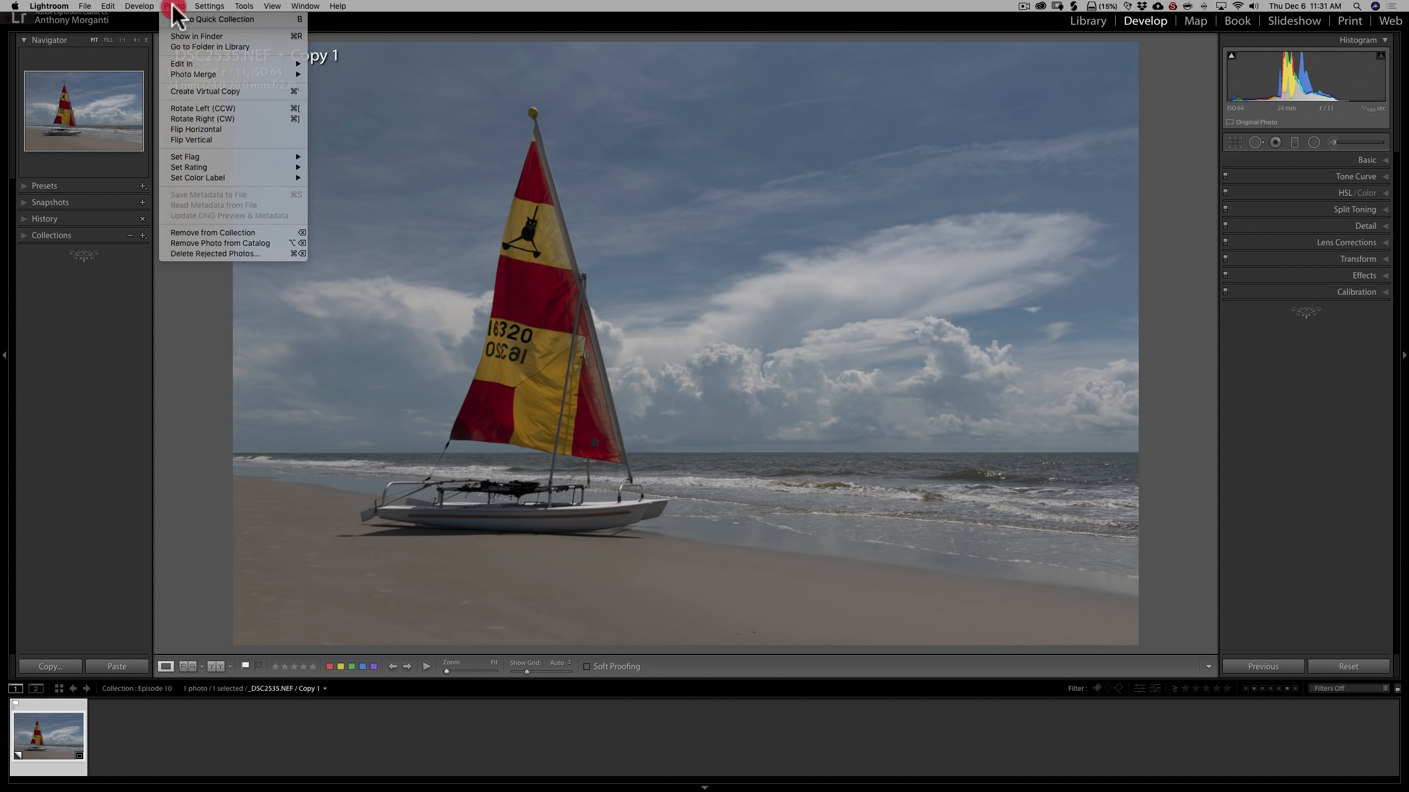
mouse_move(226, 62)
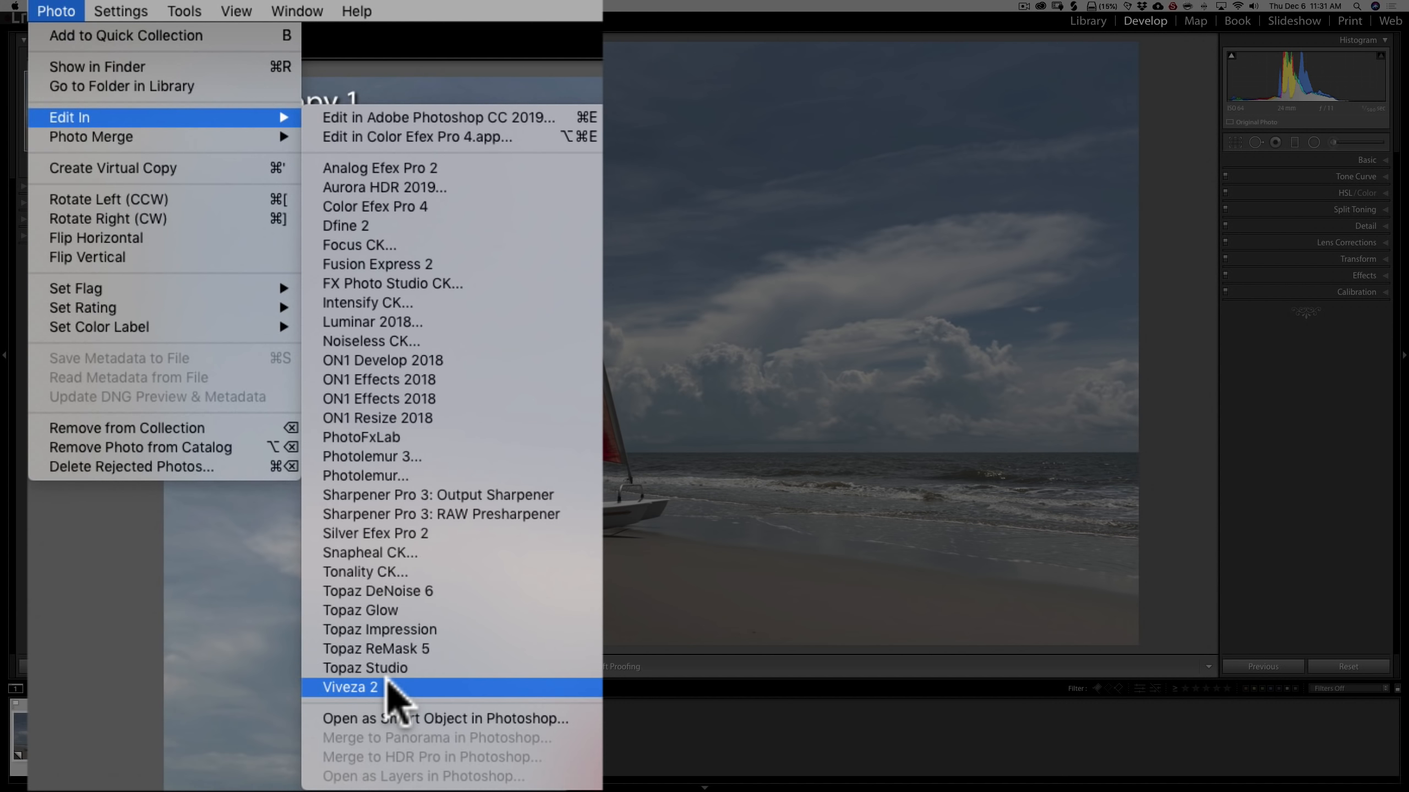
click(388, 687)
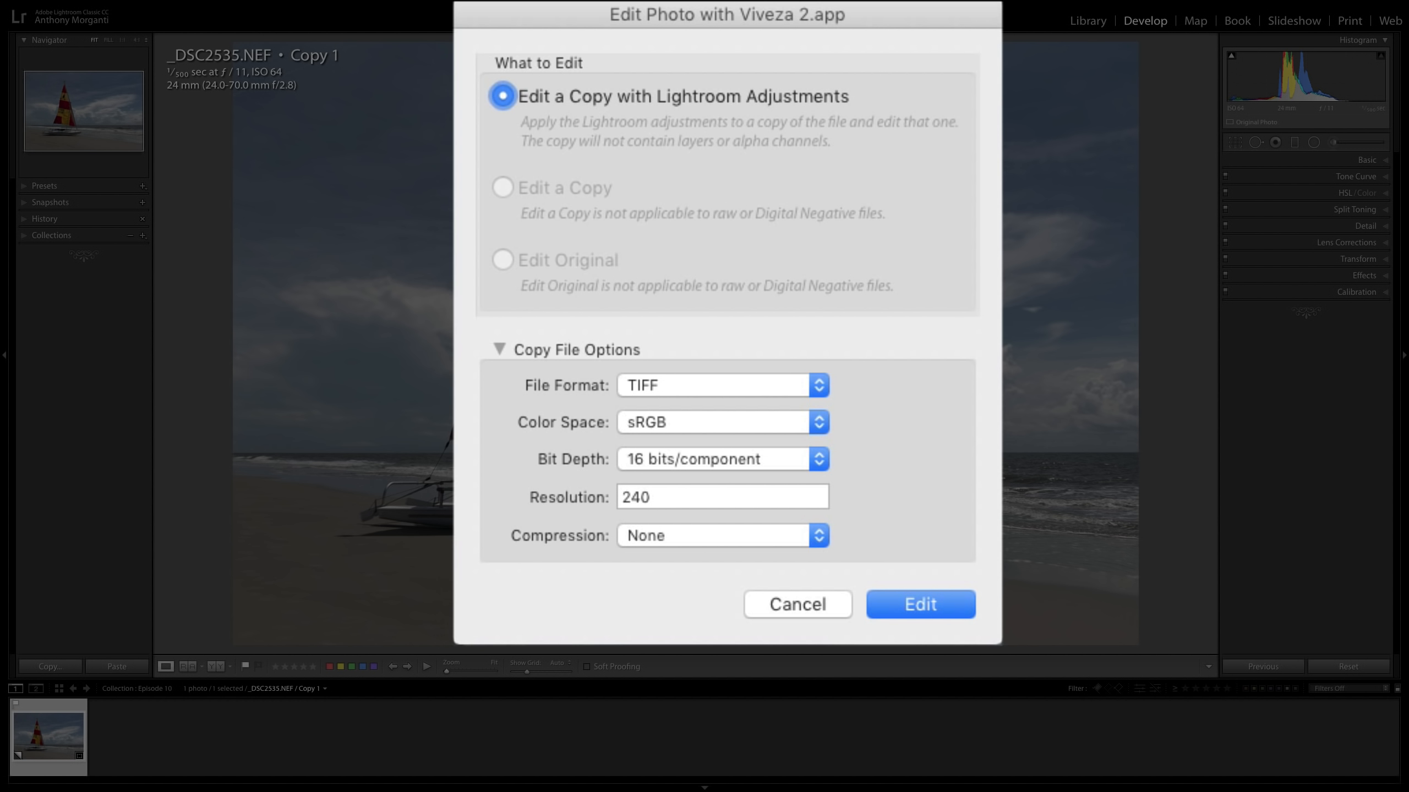
- Set the copy's file options to TIFF format, ProPhoto RGB color space and 16 bits/component
click(822, 385)
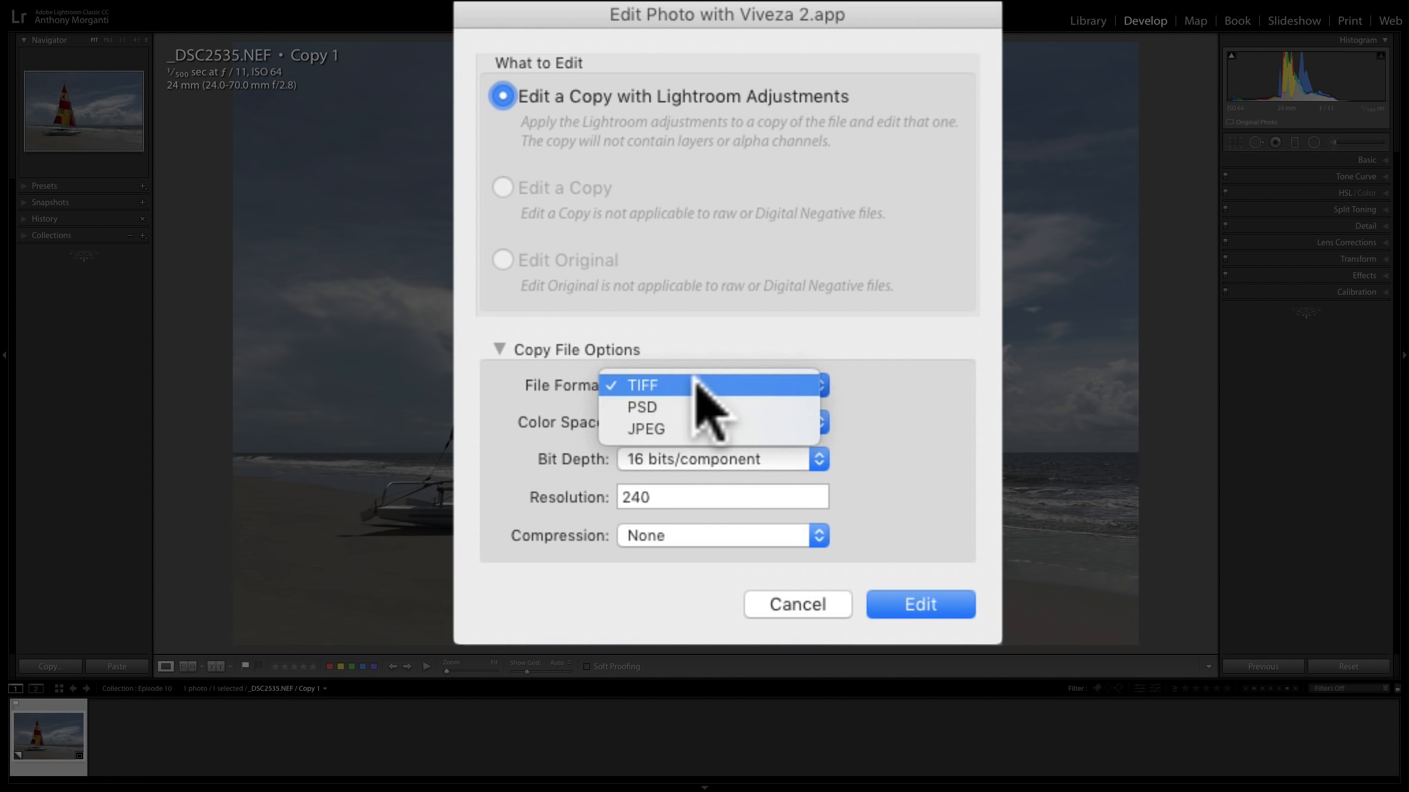
click(868, 356)
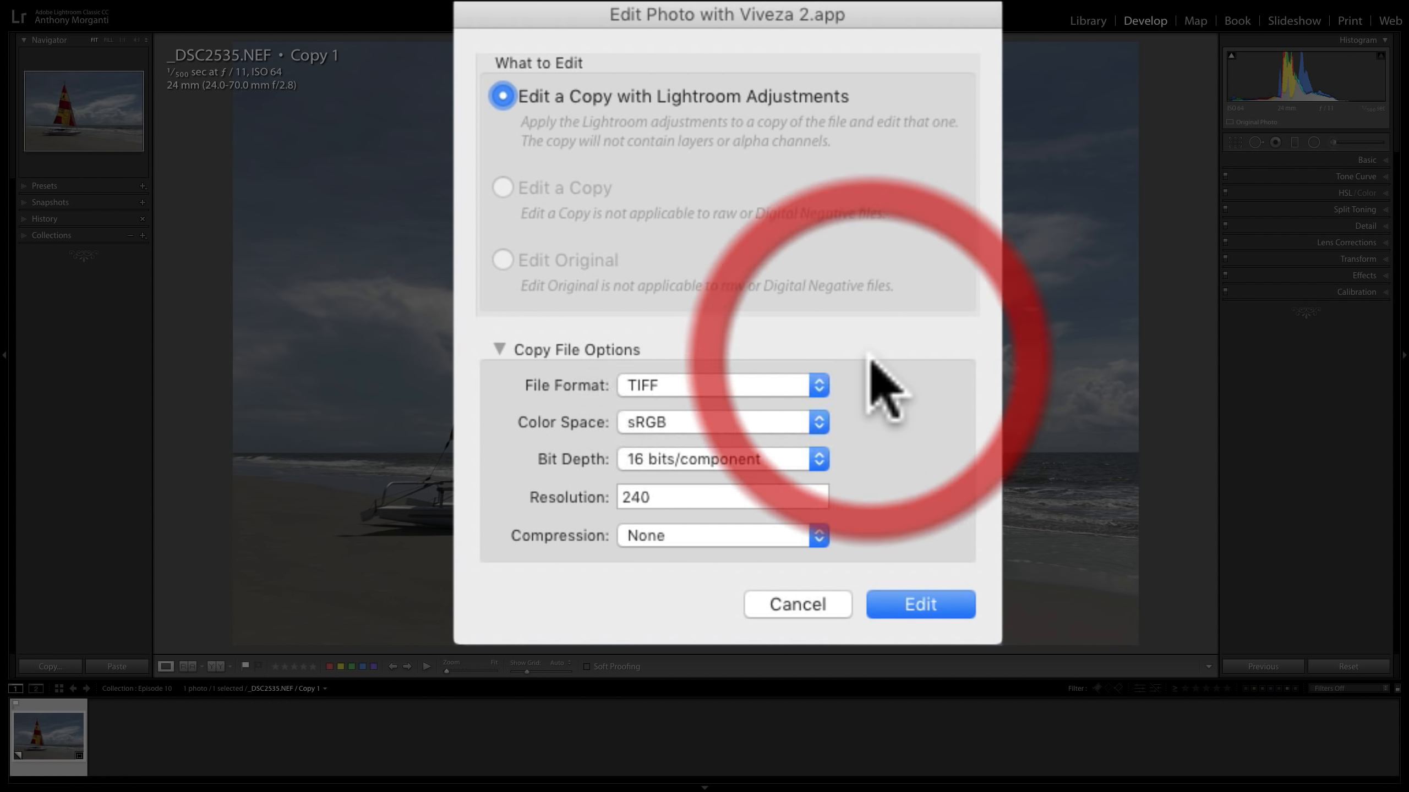
click(819, 421)
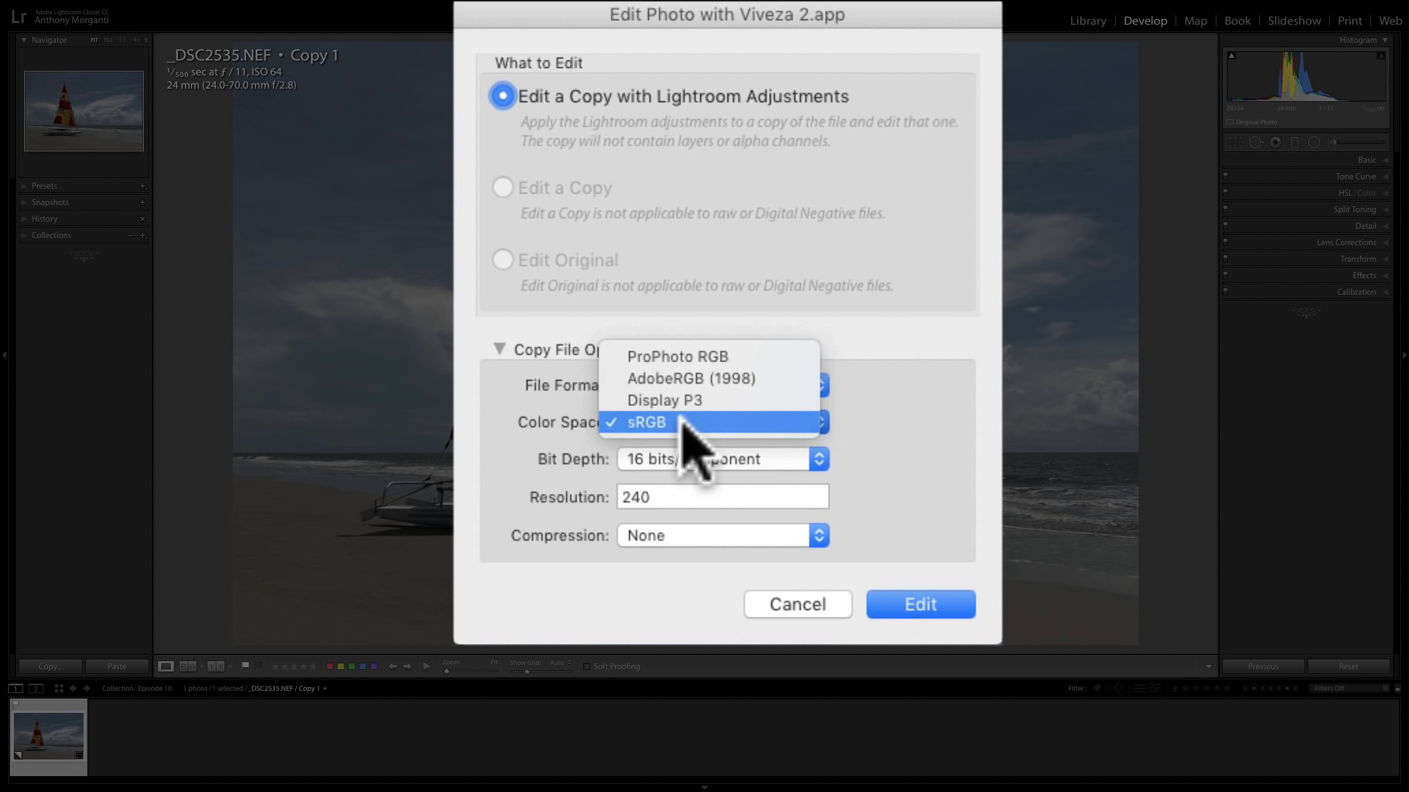
click(757, 355)
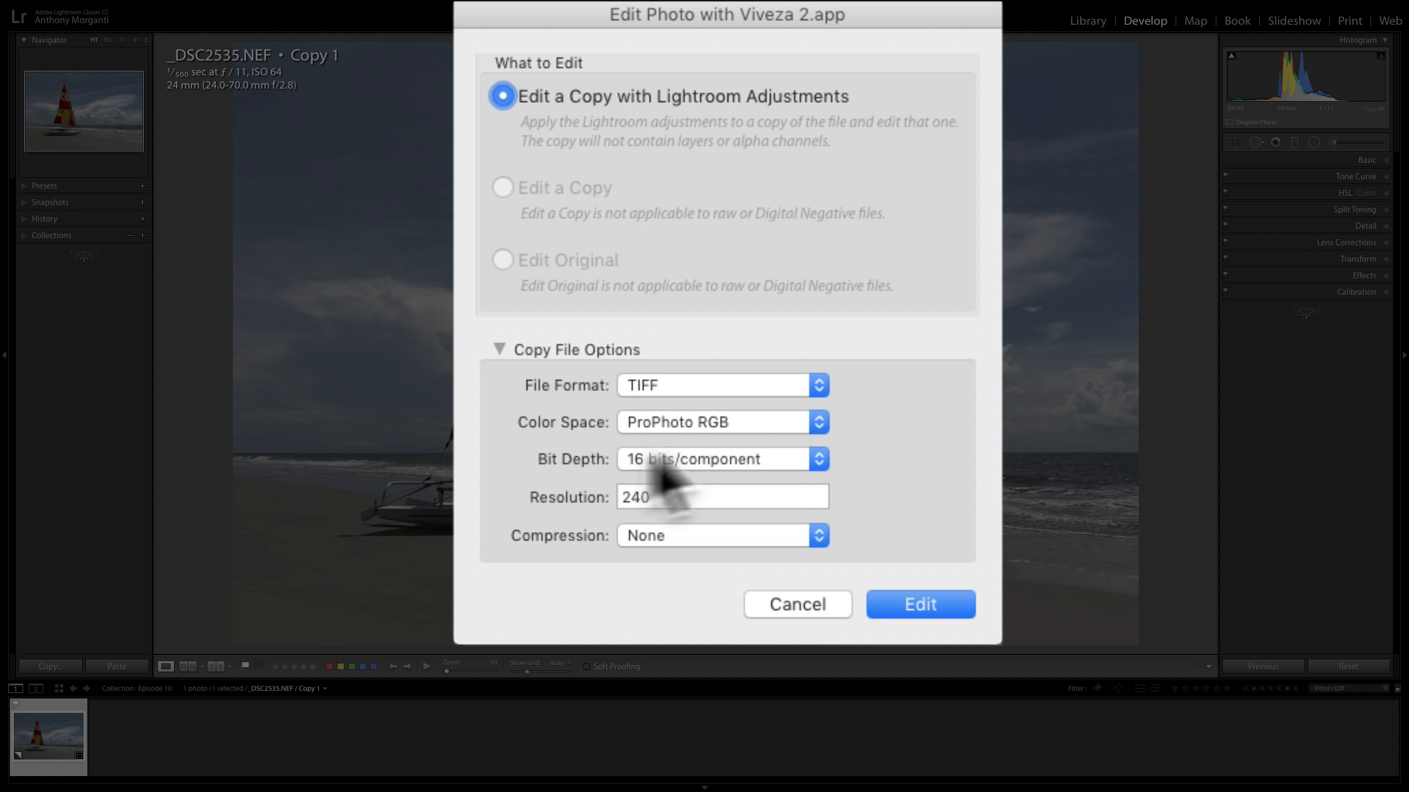
click(824, 456)
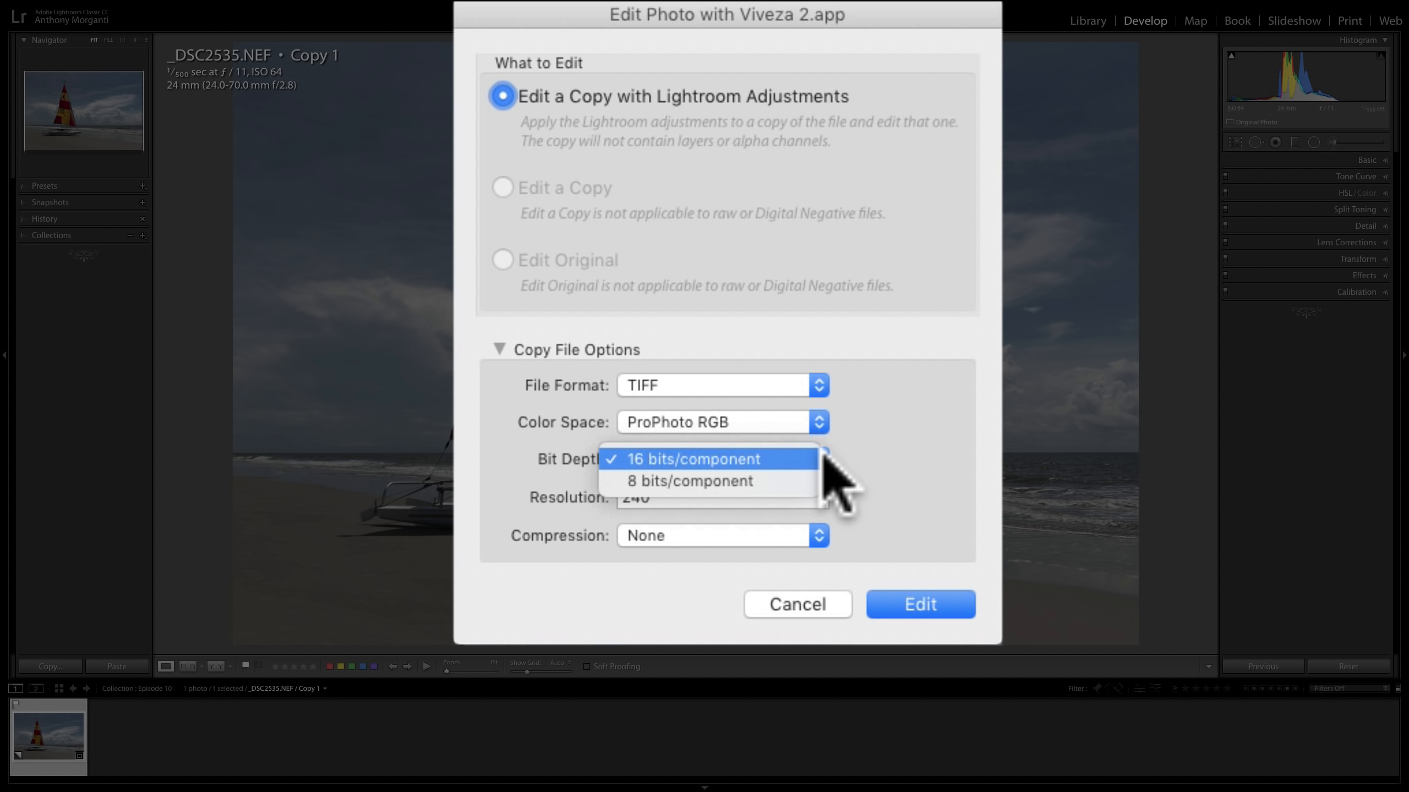
click(921, 459)
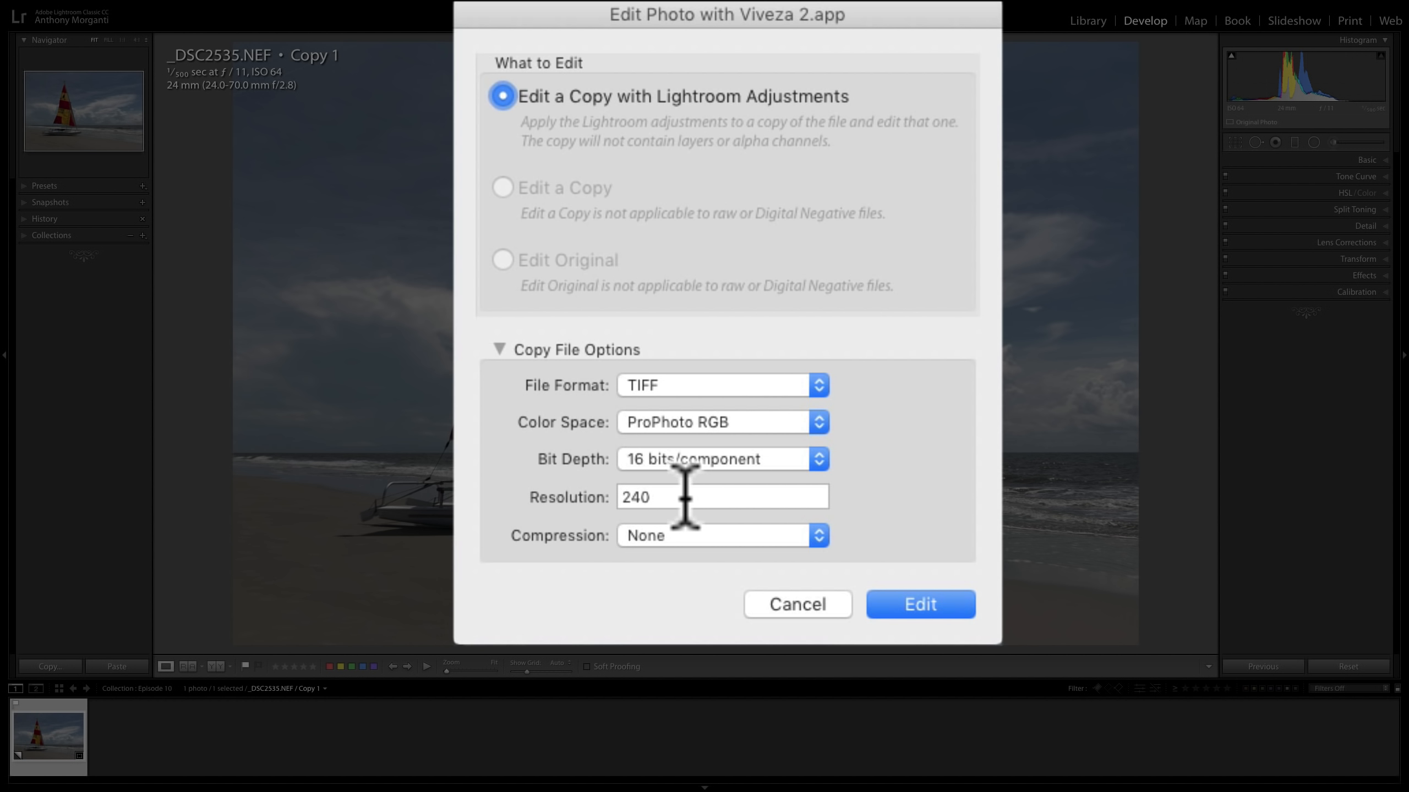
- Set the copy's resolution to 360 with compression None, and open it for editing in Viveza 2
click(580, 497)
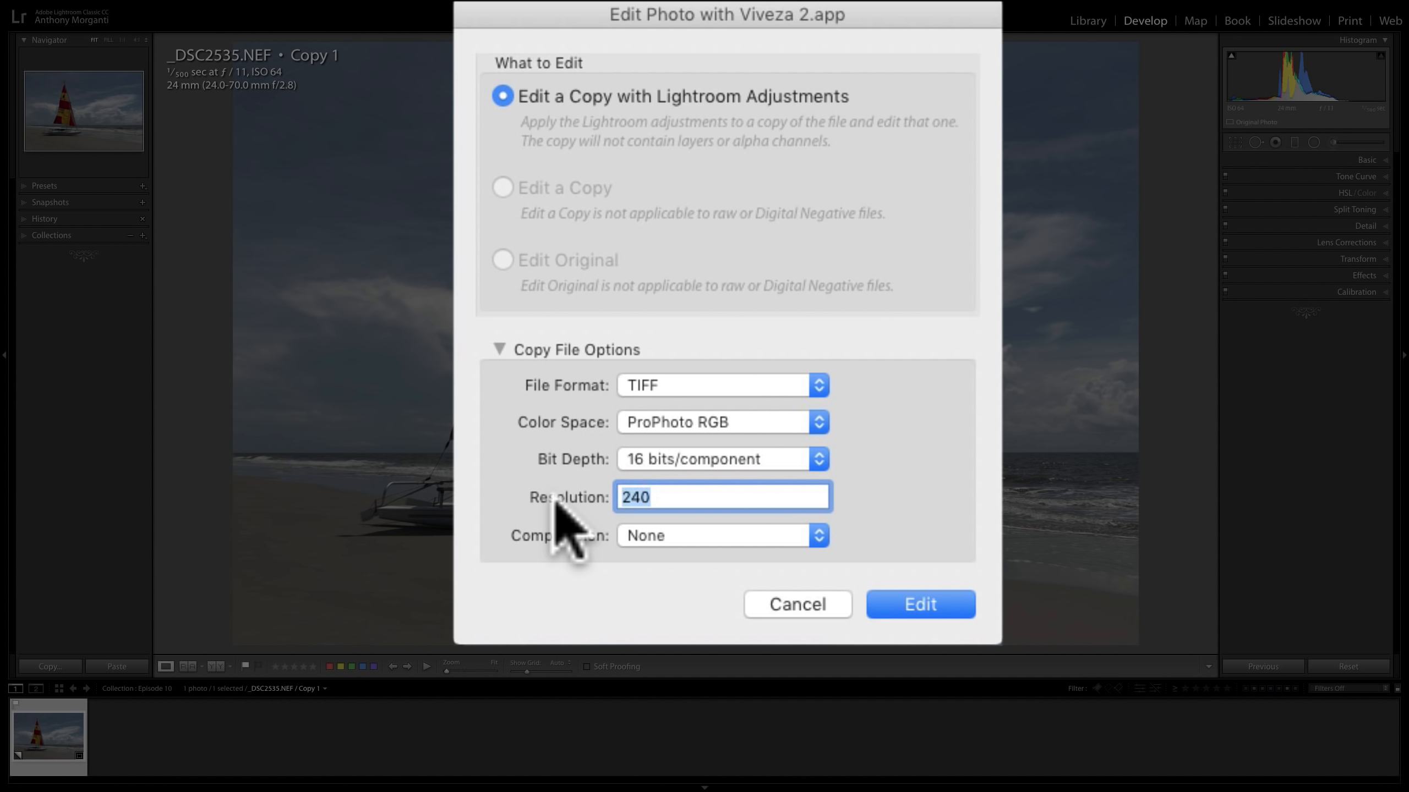
text(300)
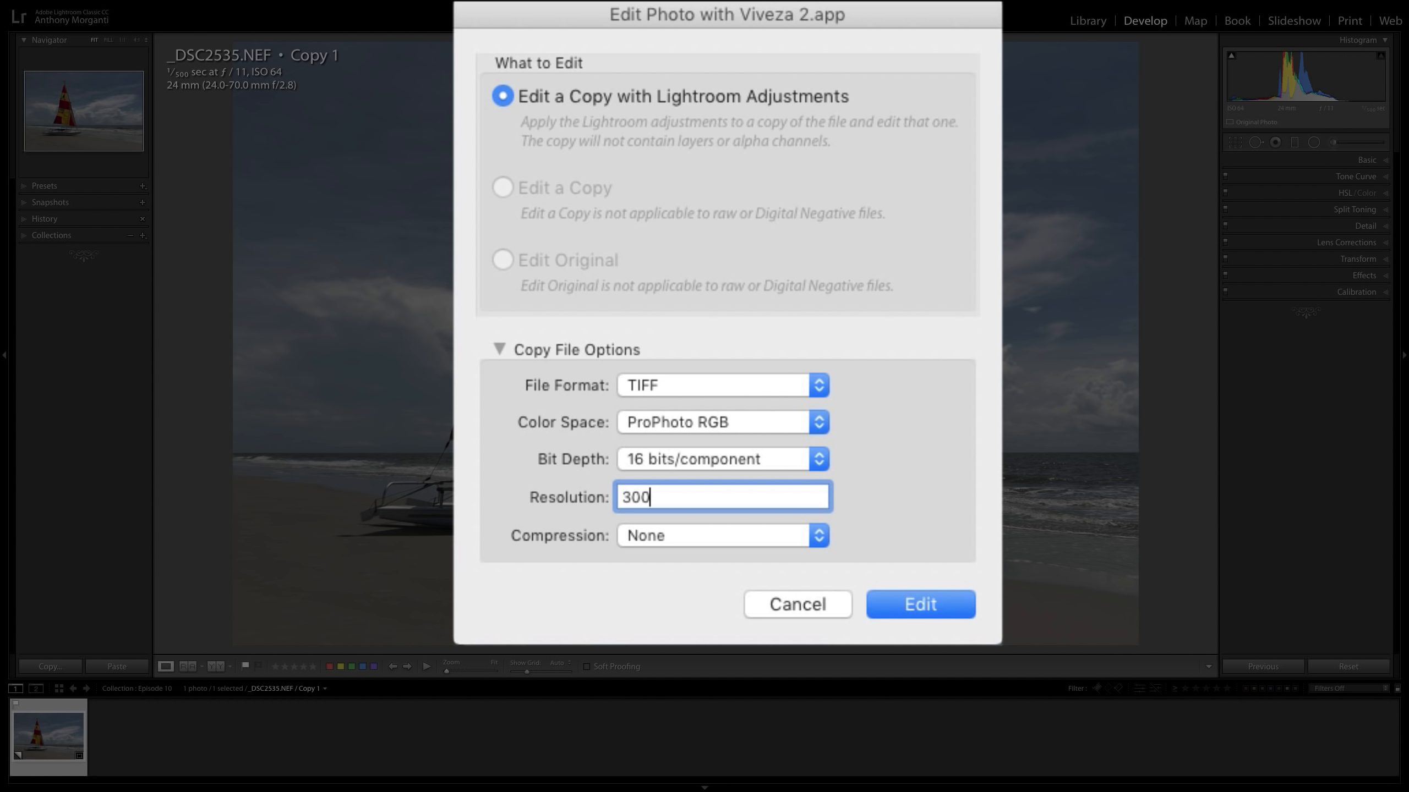
key(BackSpace)
key(BackSpace)
text(60)
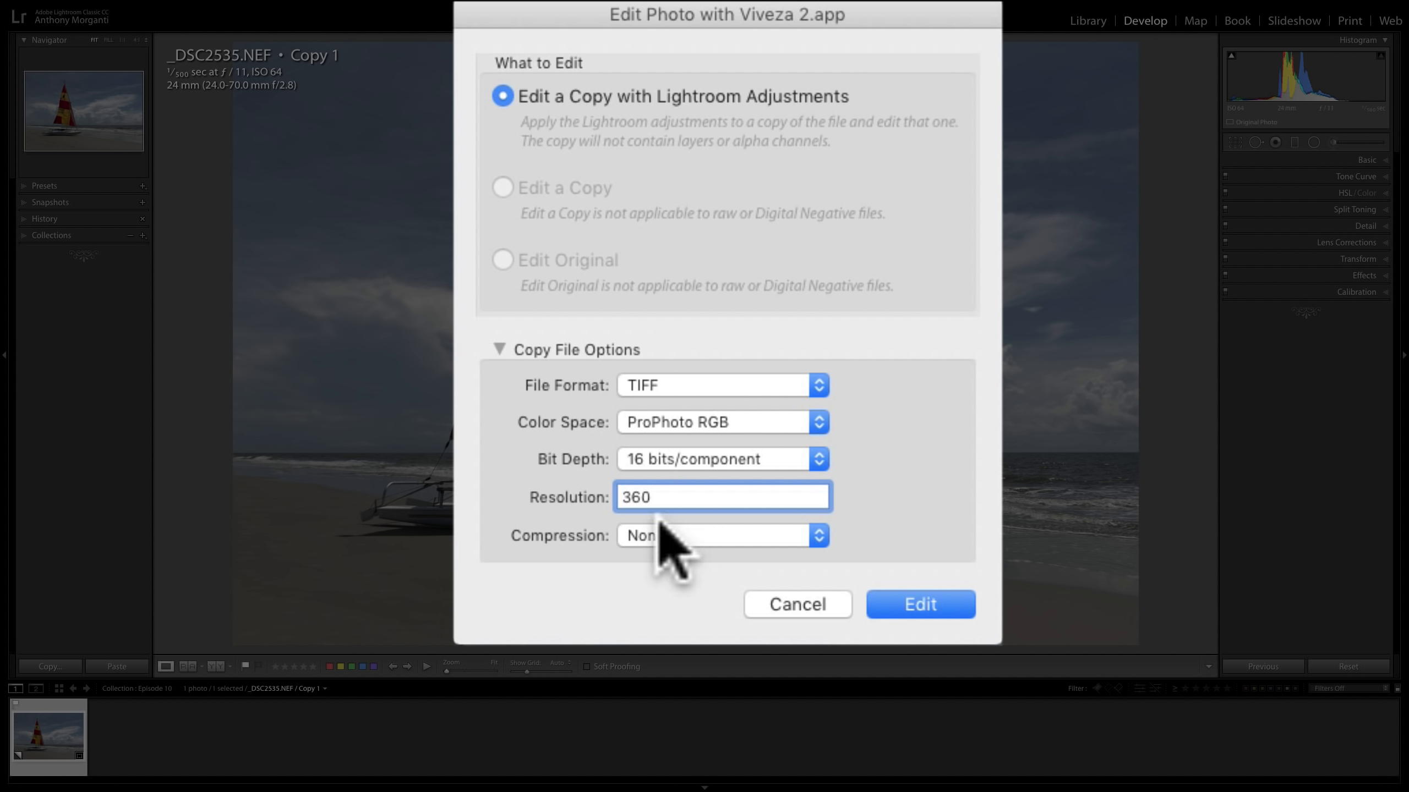
click(819, 536)
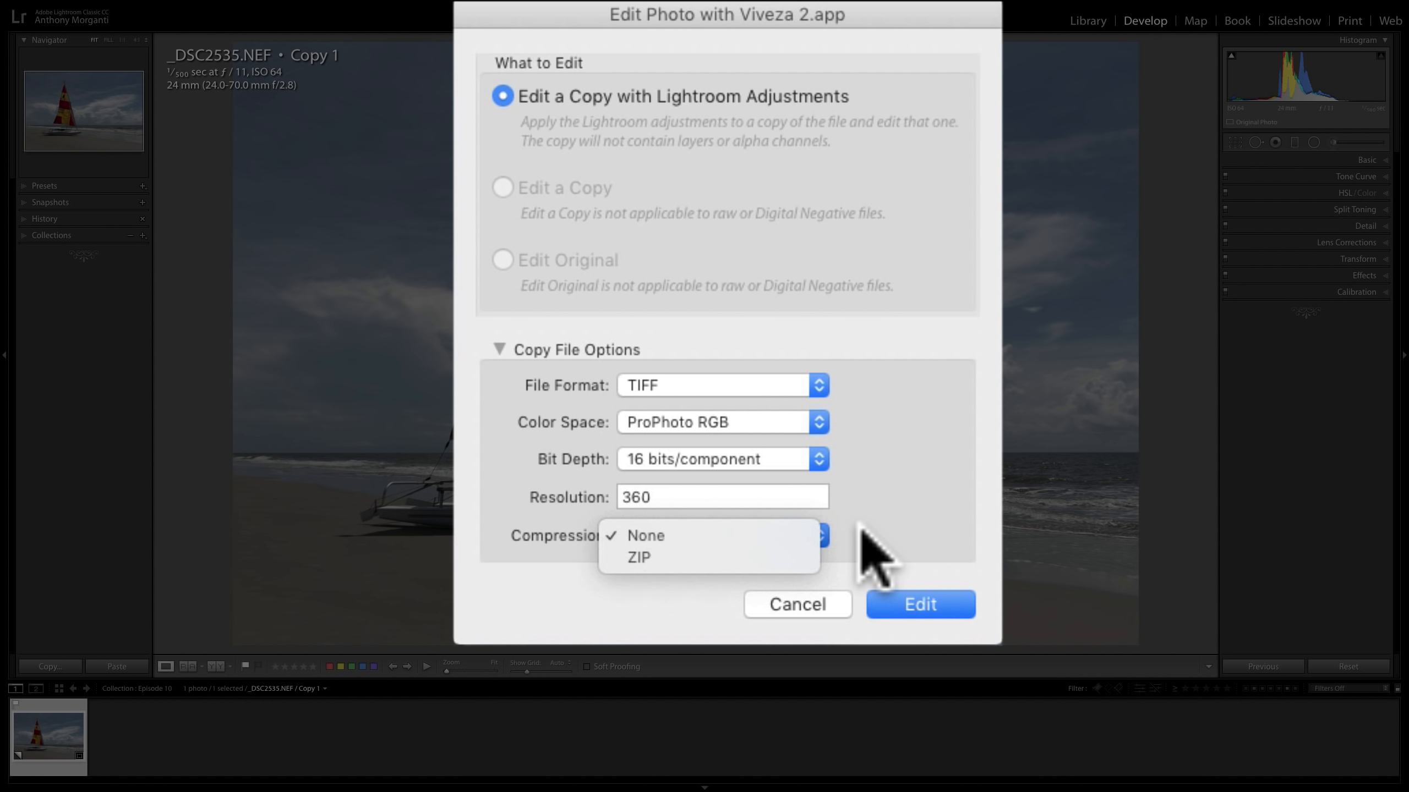
click(875, 513)
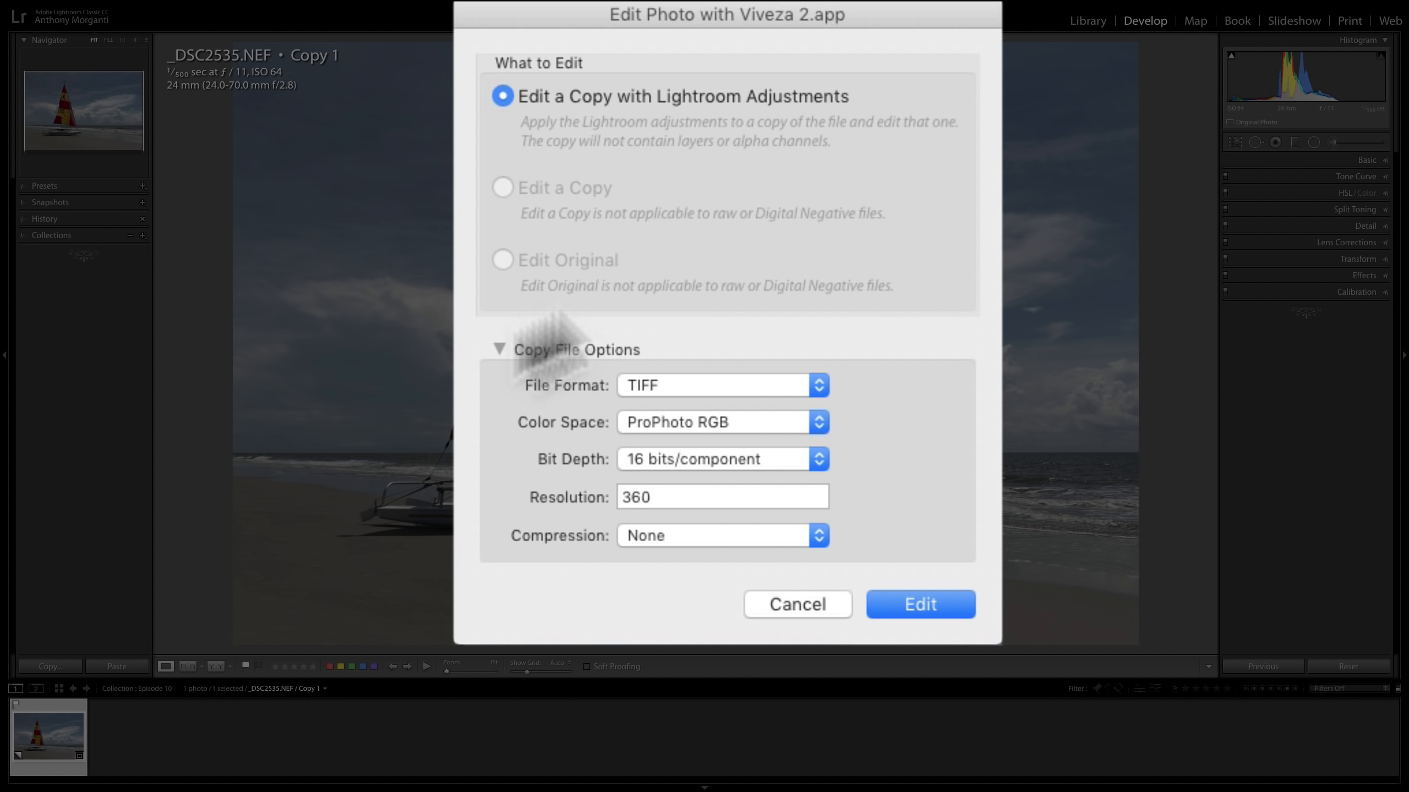
click(940, 603)
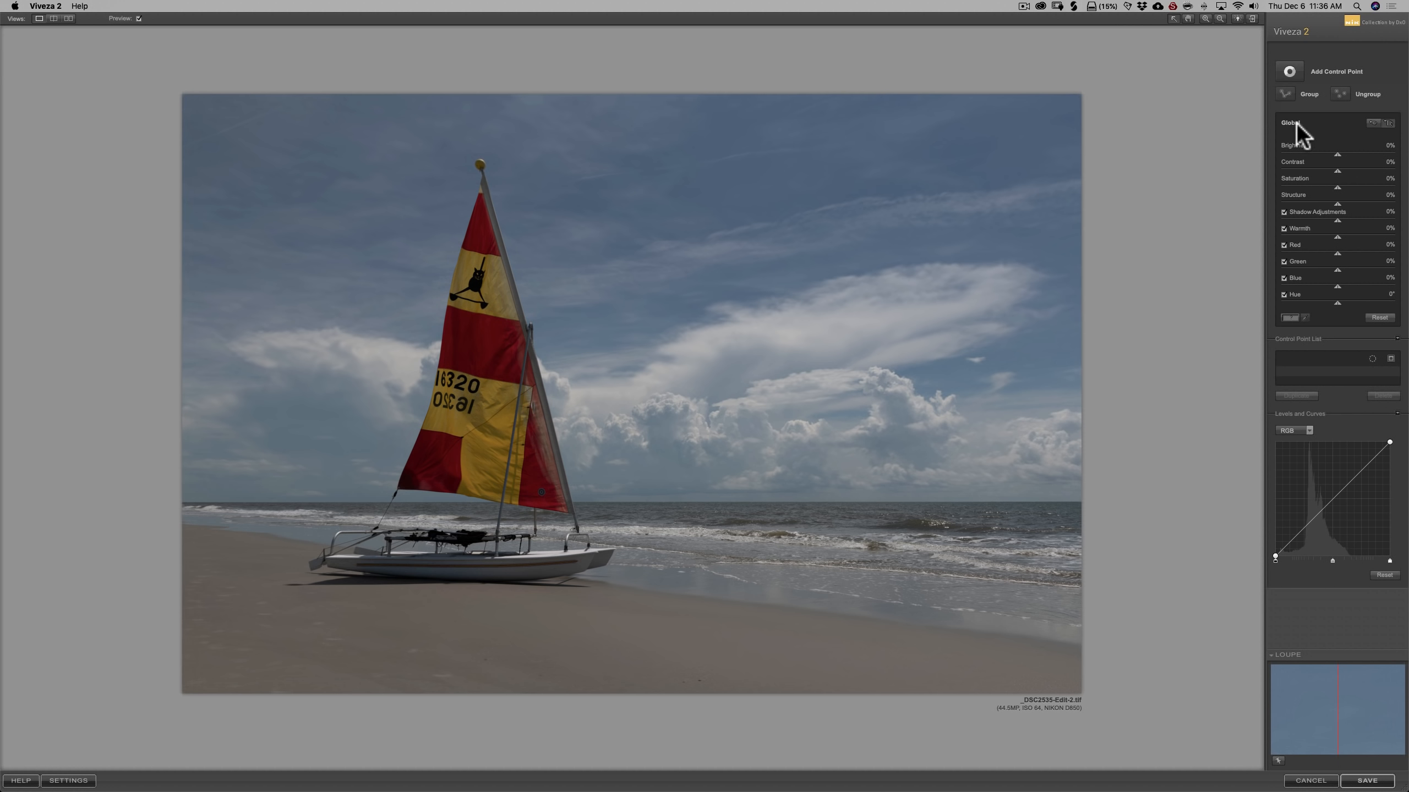
- Set global Brightness to 100% and place a control point in the sky, sized 20% with Brightness at -100%
drag(1338, 155, 1401, 157)
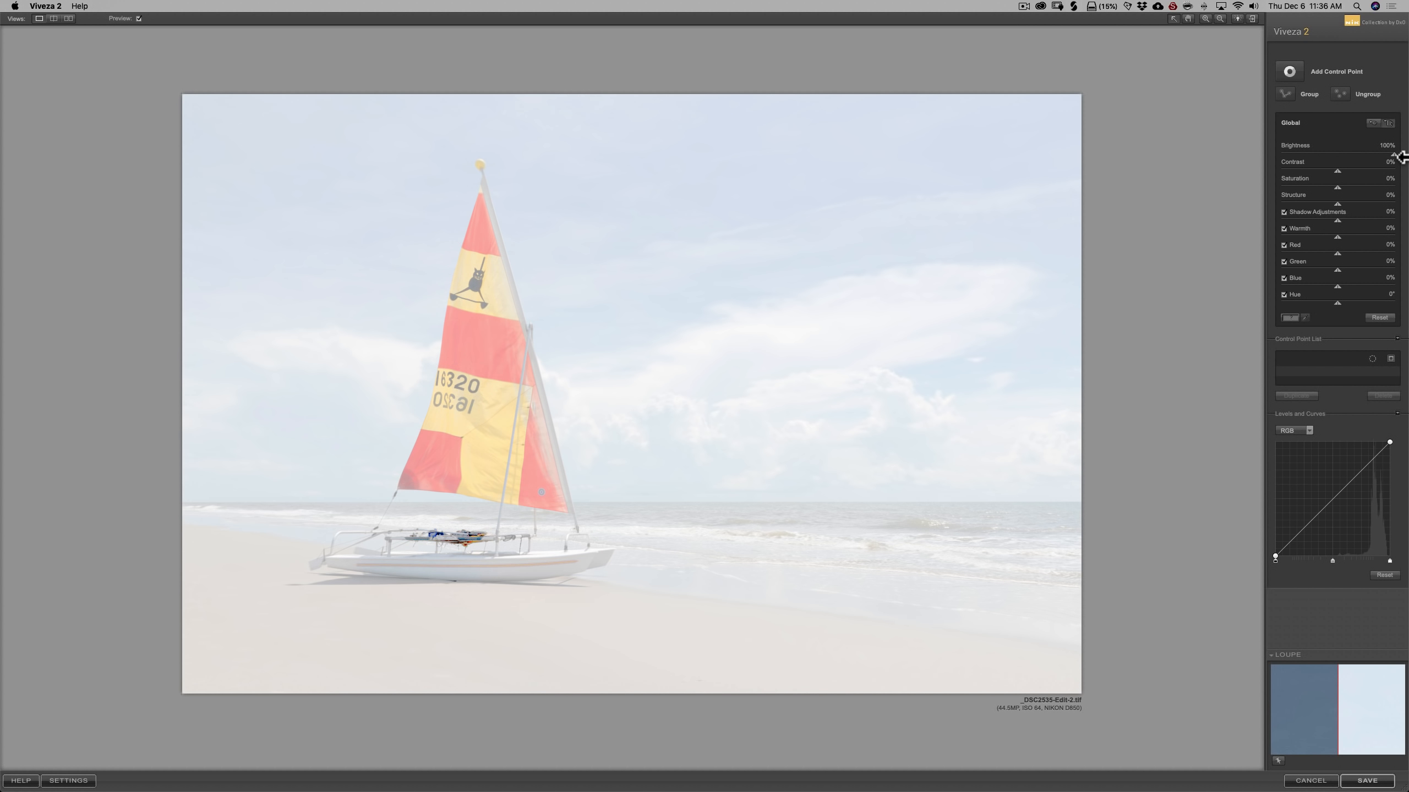
click(1290, 71)
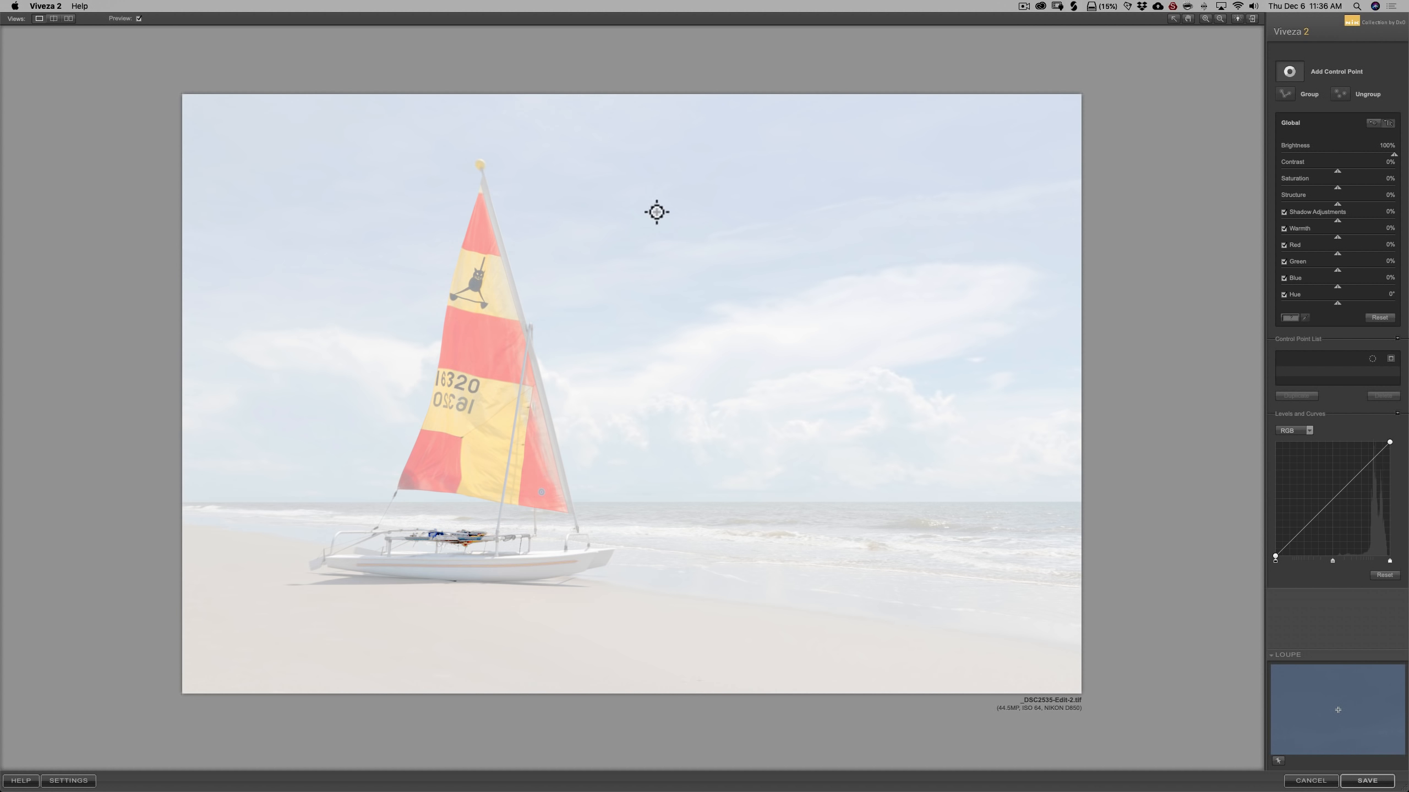
click(675, 211)
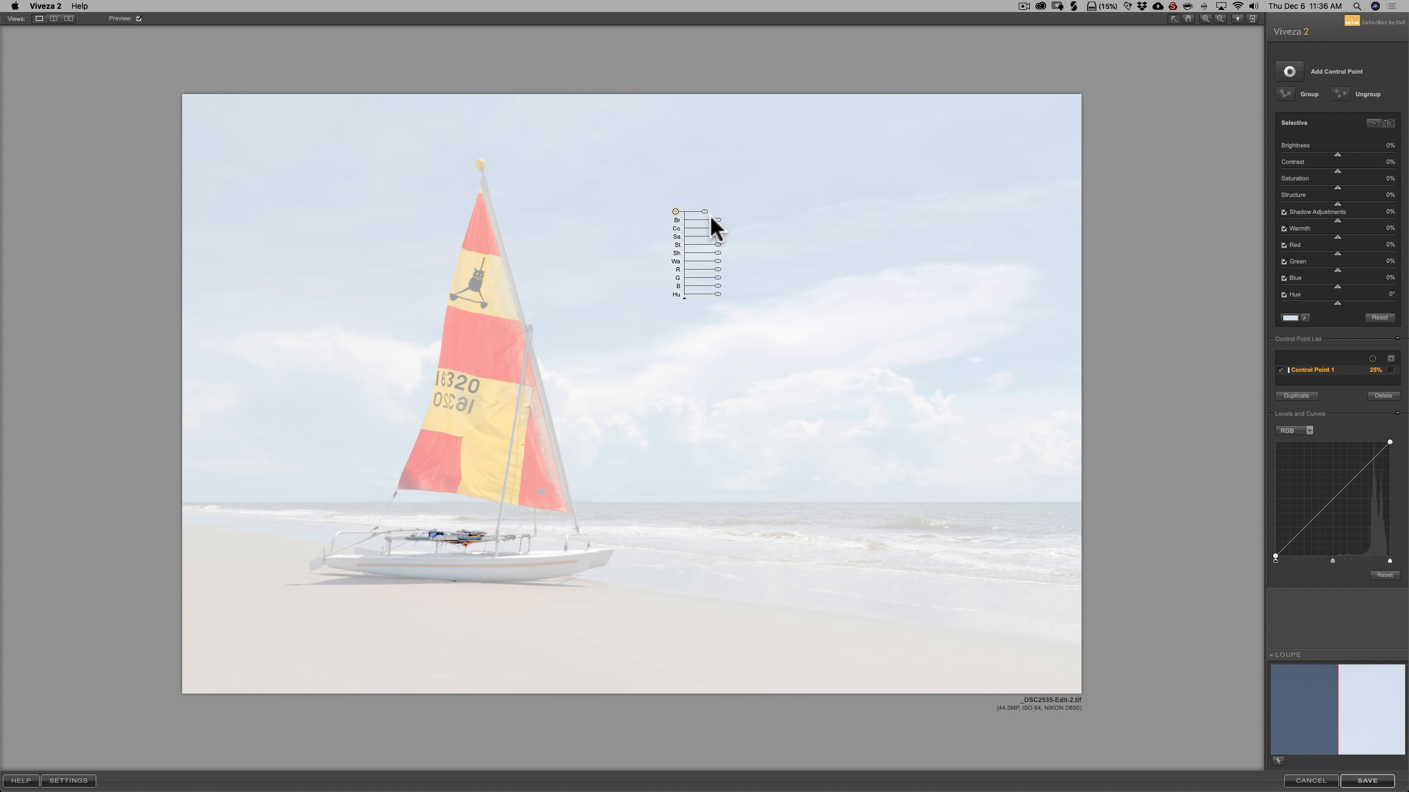
click(695, 220)
mouse_move(694, 222)
mouse_down()
mouse_move(669, 220)
mouse_move(708, 209)
mouse_up()
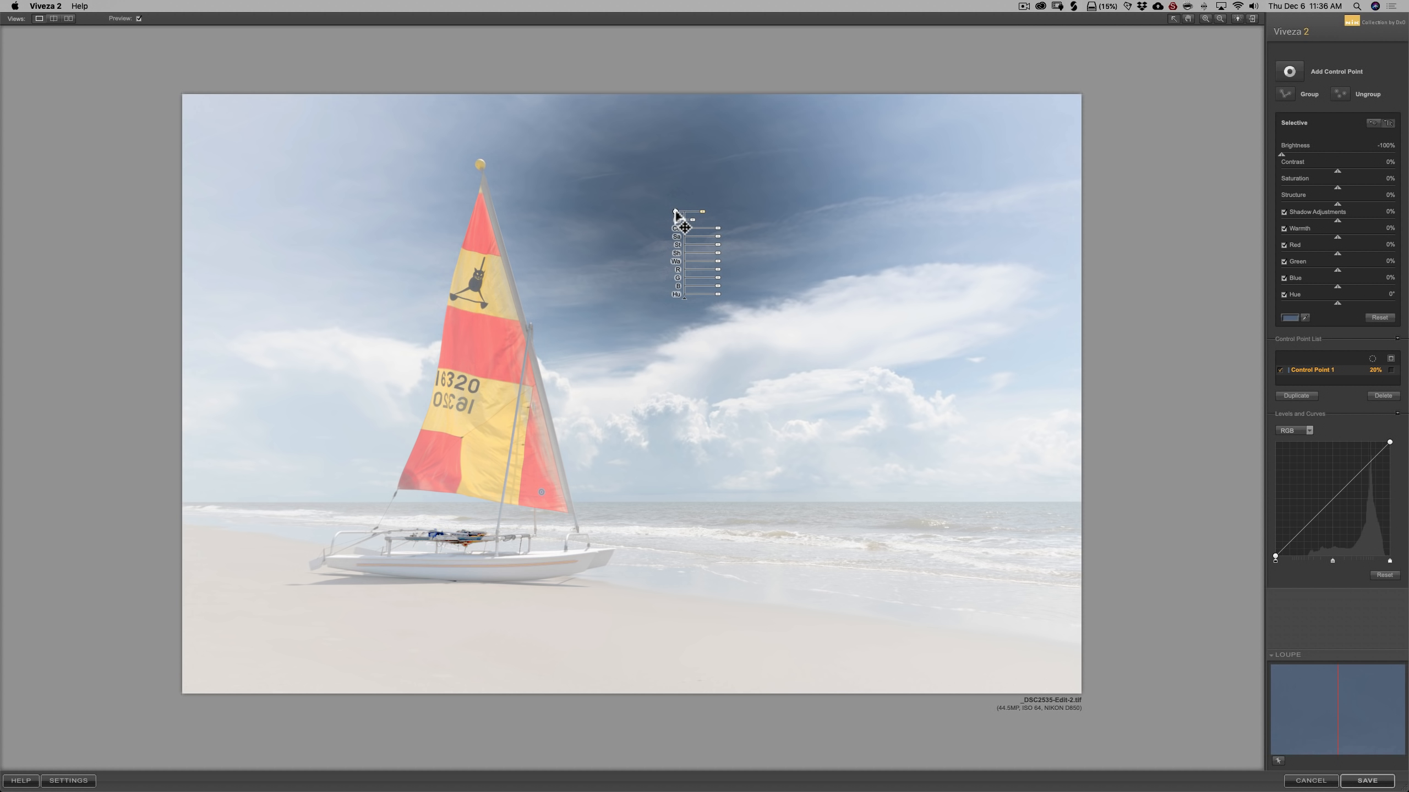
drag(676, 212, 683, 205)
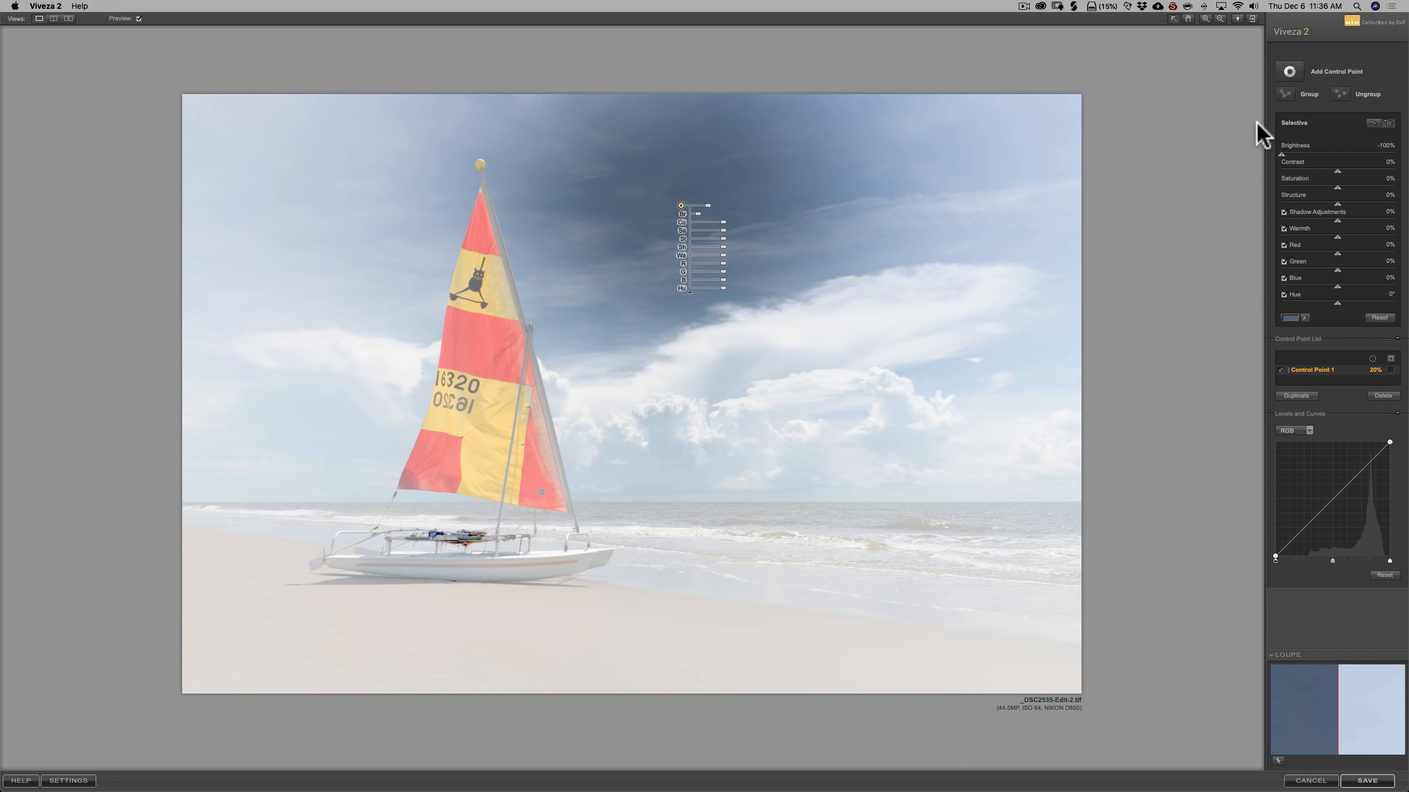
- Add a second control point in the sky and reset the global Brightness to 0%
click(1287, 70)
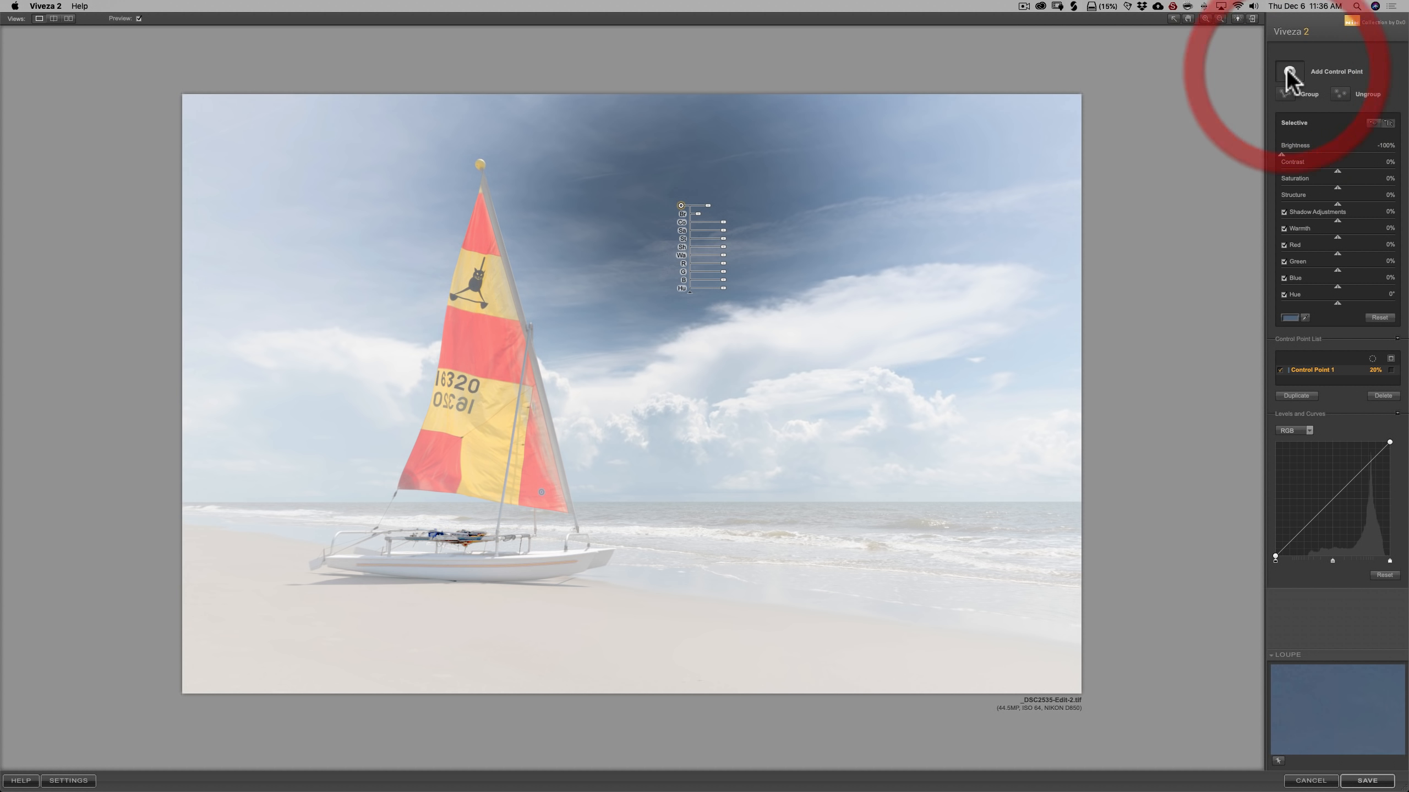
click(776, 253)
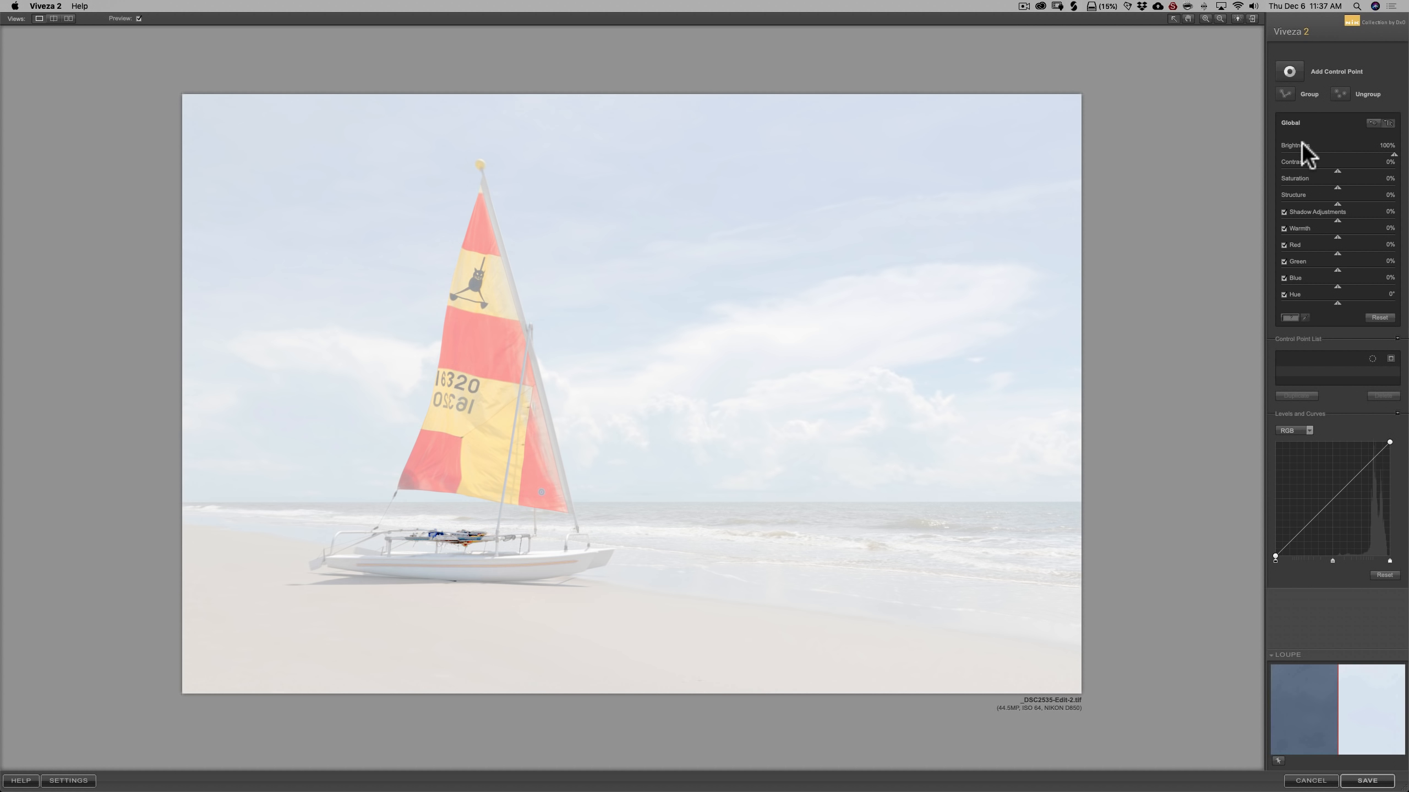
double_click(1392, 156)
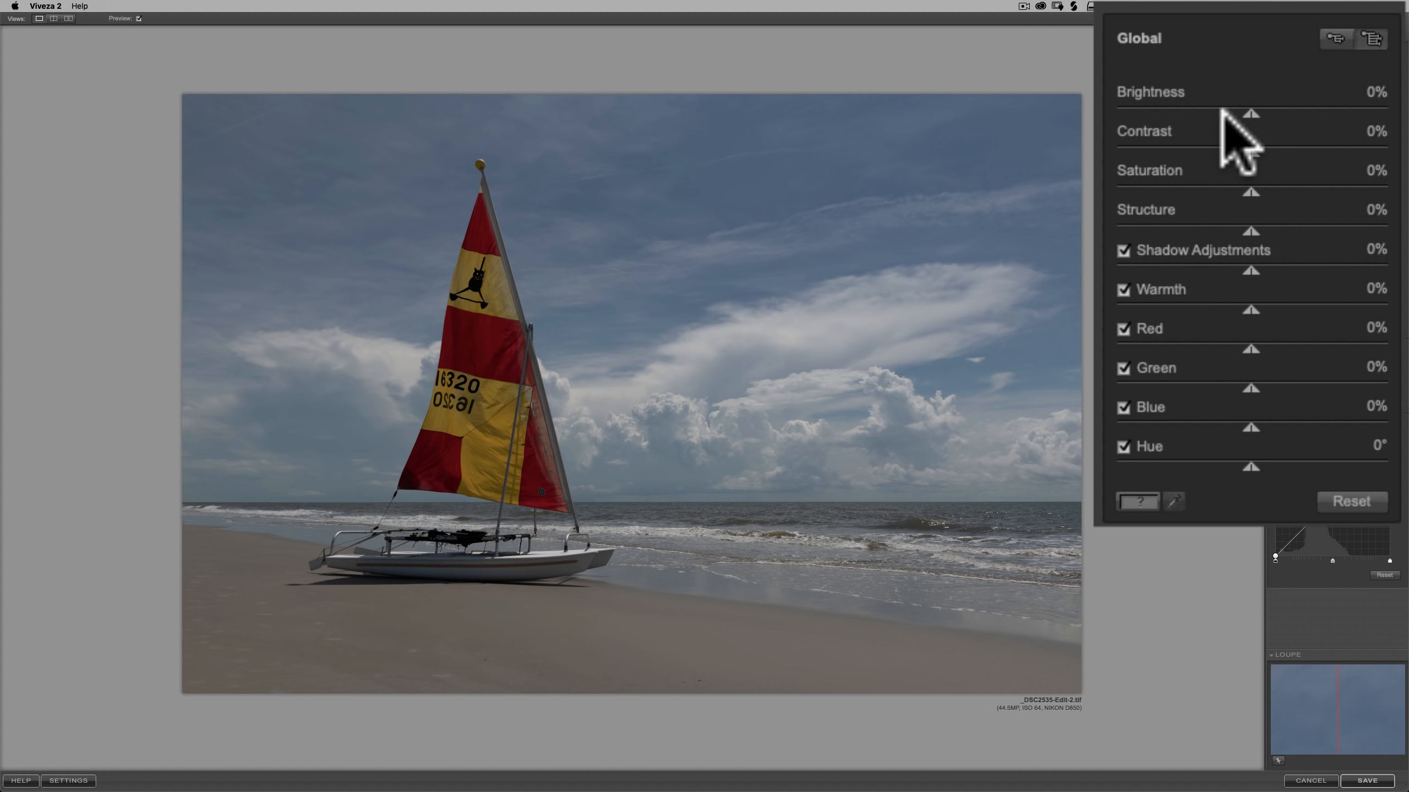
- Set the global Contrast to 19%, Shadow Adjustments to 58% and Brightness to 10%
click(1252, 151)
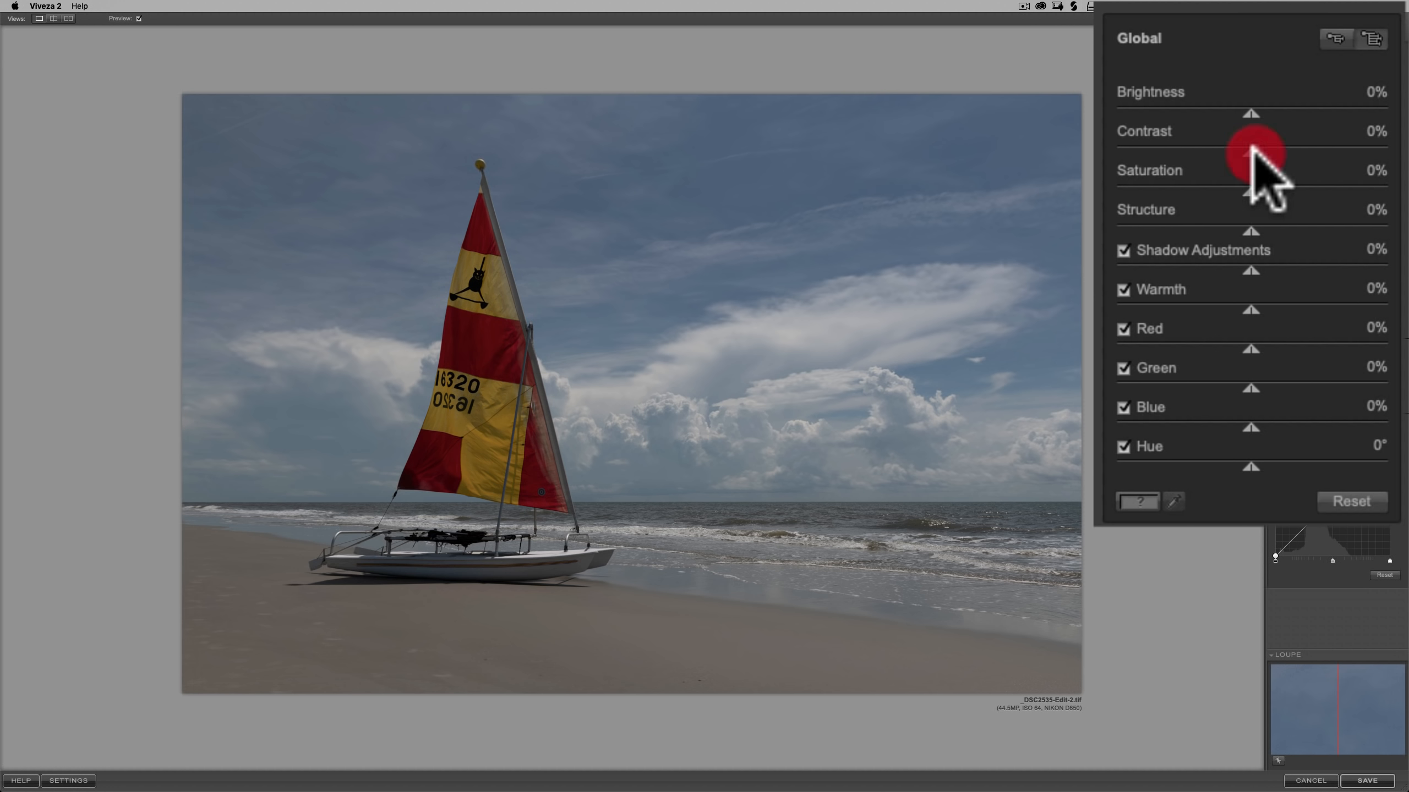
drag(1251, 150, 1276, 151)
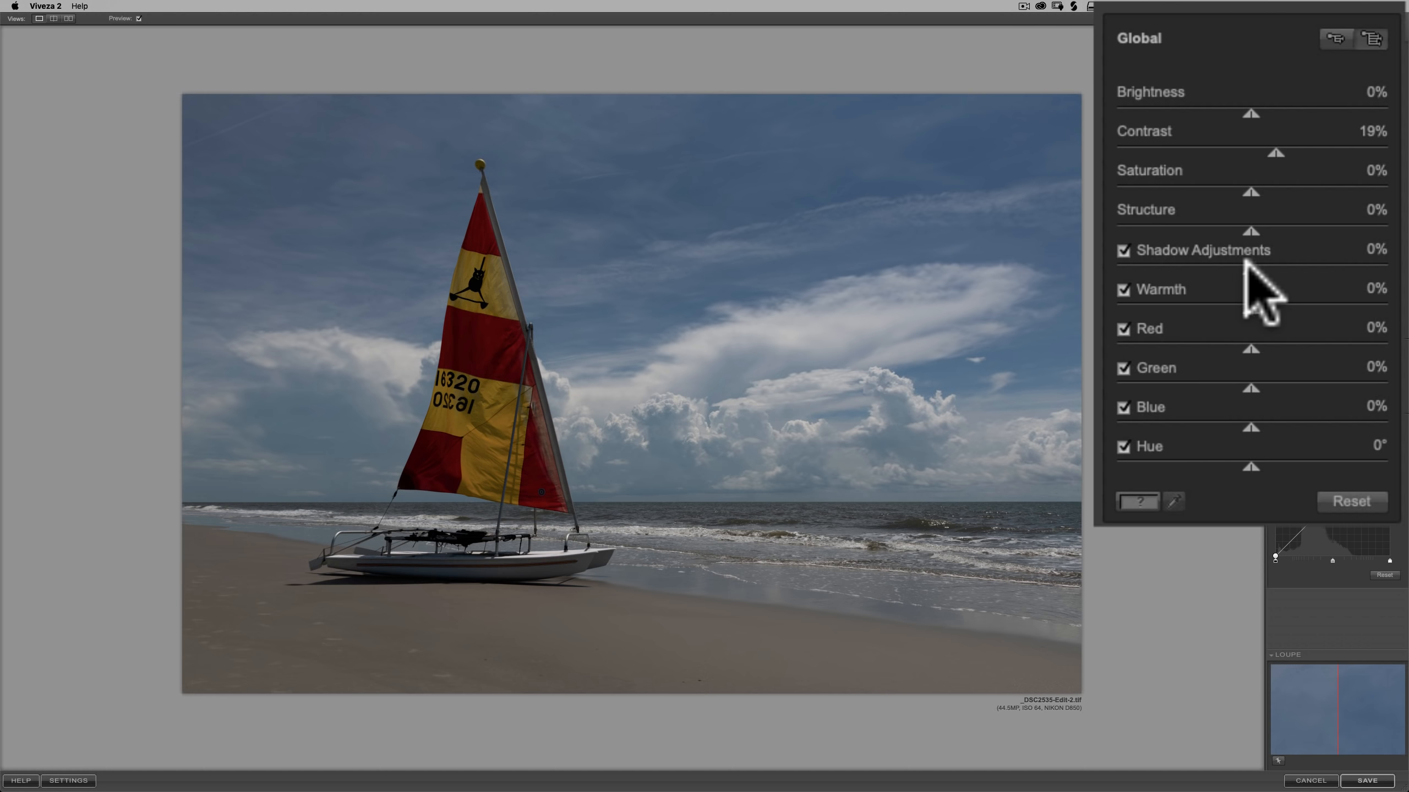
drag(1251, 270, 1327, 268)
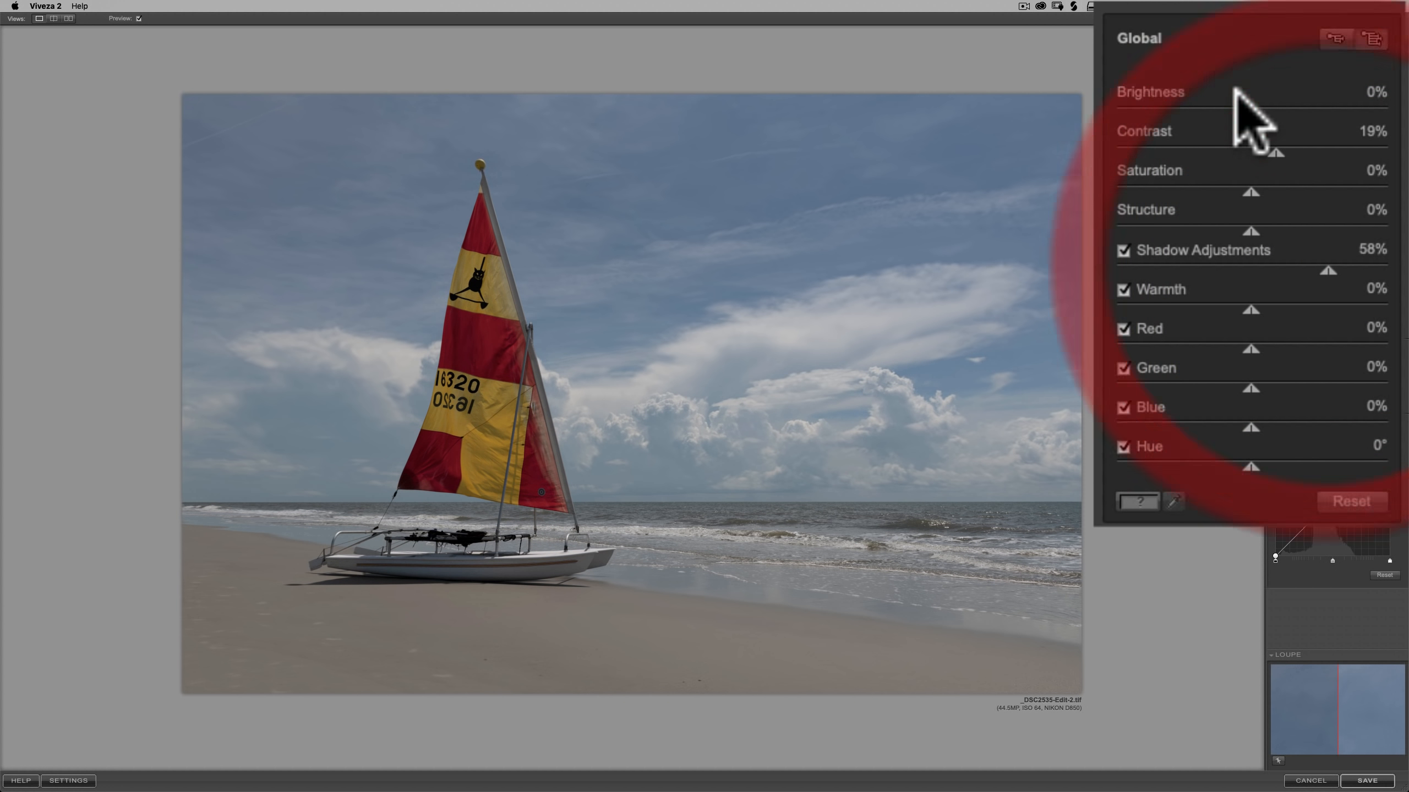
drag(1246, 110, 1262, 111)
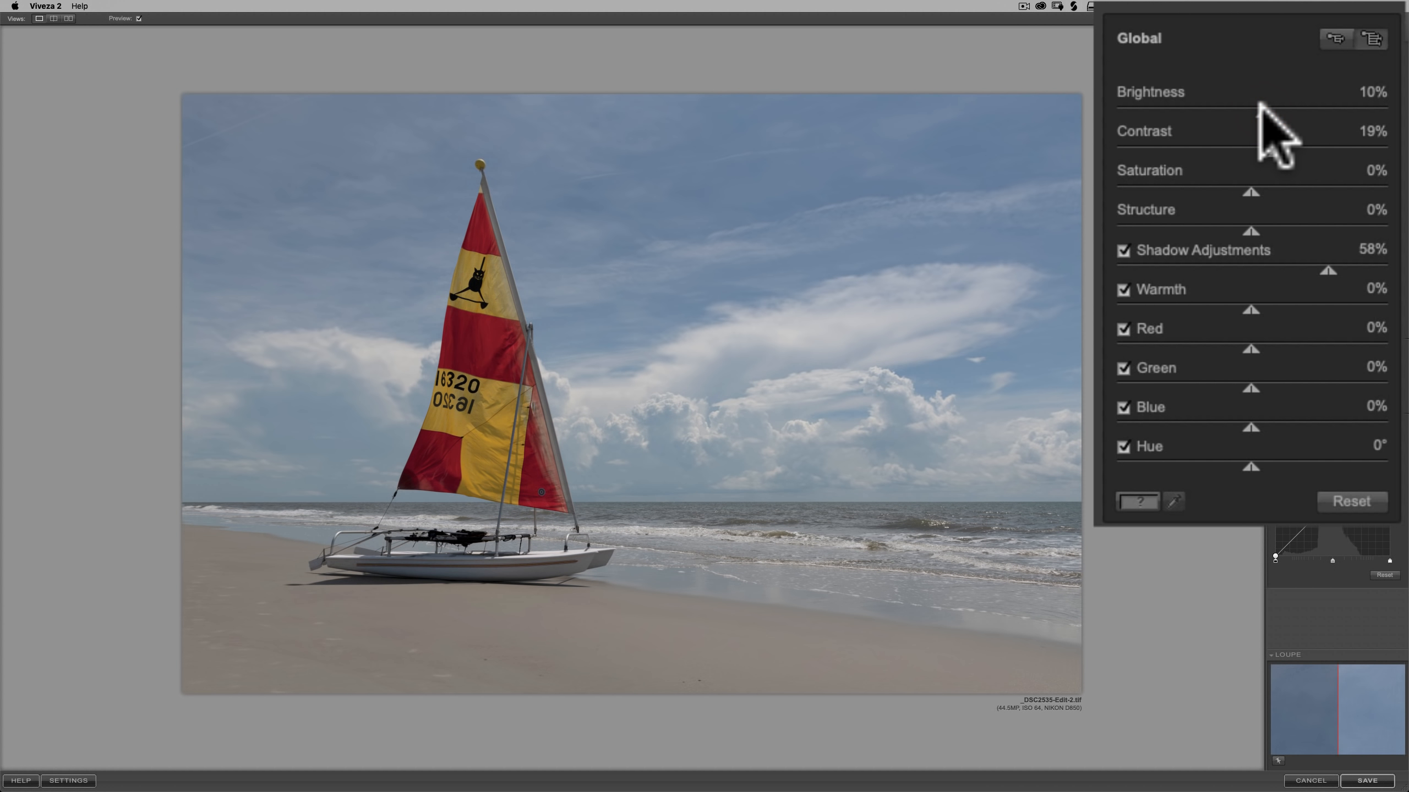
- Set the global Saturation to 8% and the global Warmth to 14%
click(1264, 112)
drag(1250, 184, 1263, 185)
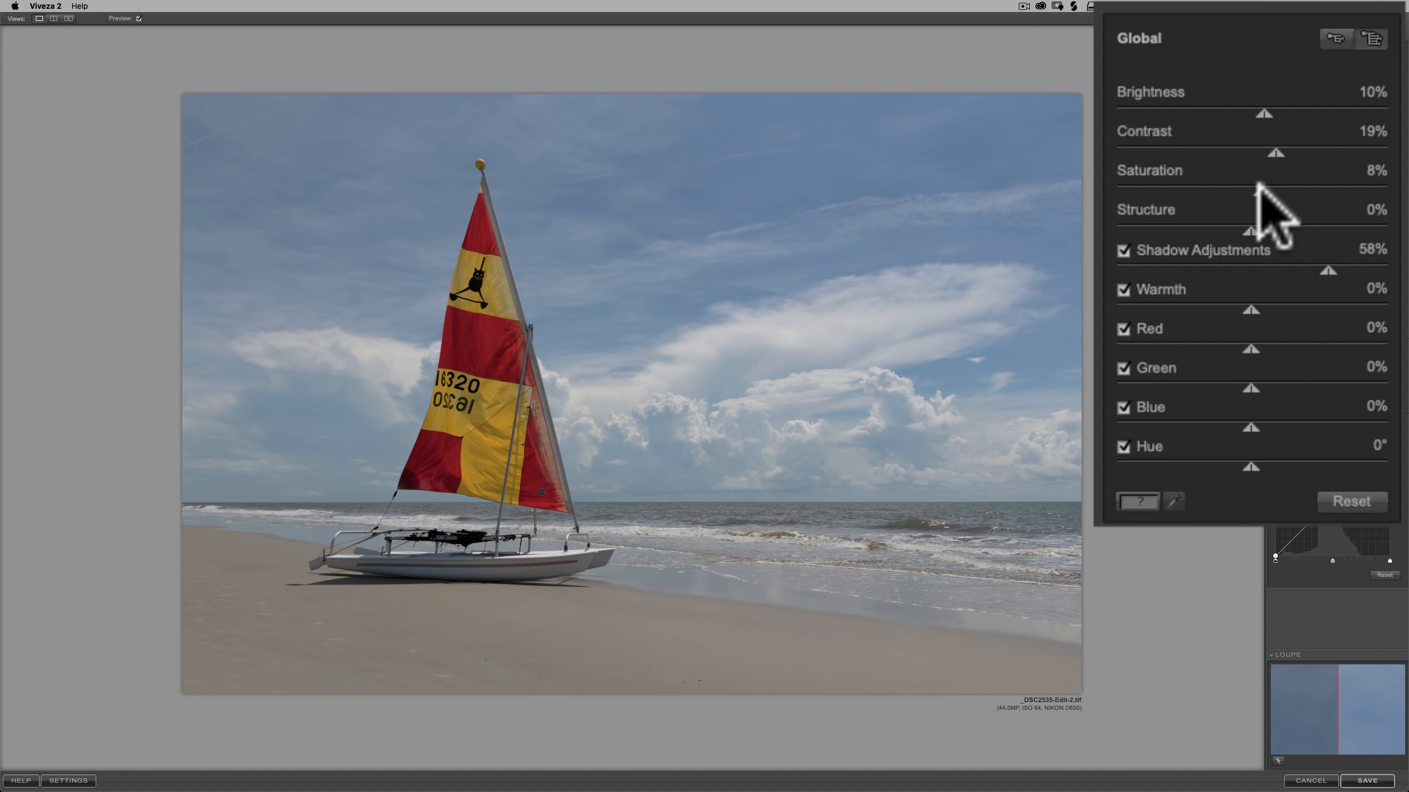
click(1250, 309)
drag(1250, 306, 1269, 306)
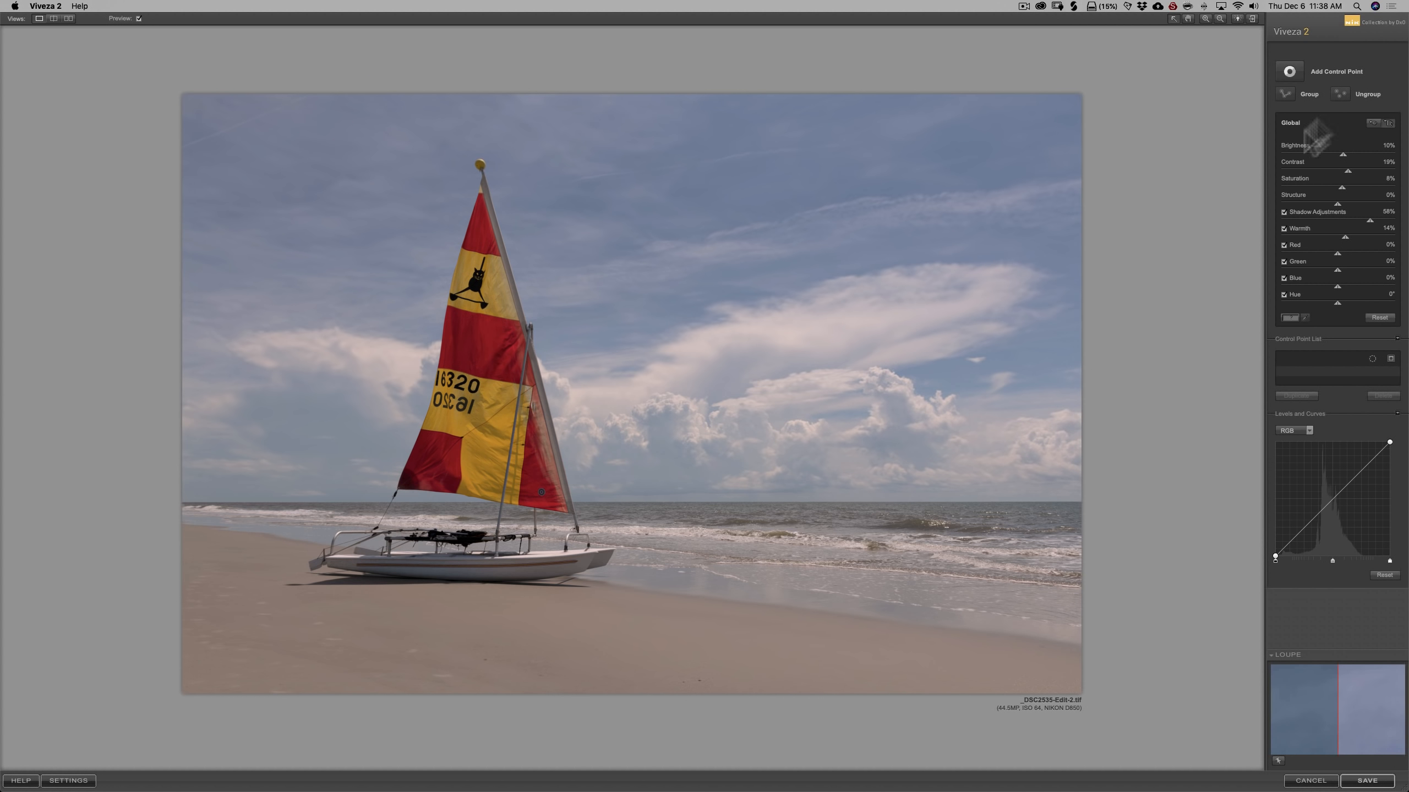
- Add a control point in the blue sky near the photo's upper-right corner and set its Saturation to 48%
click(1276, 93)
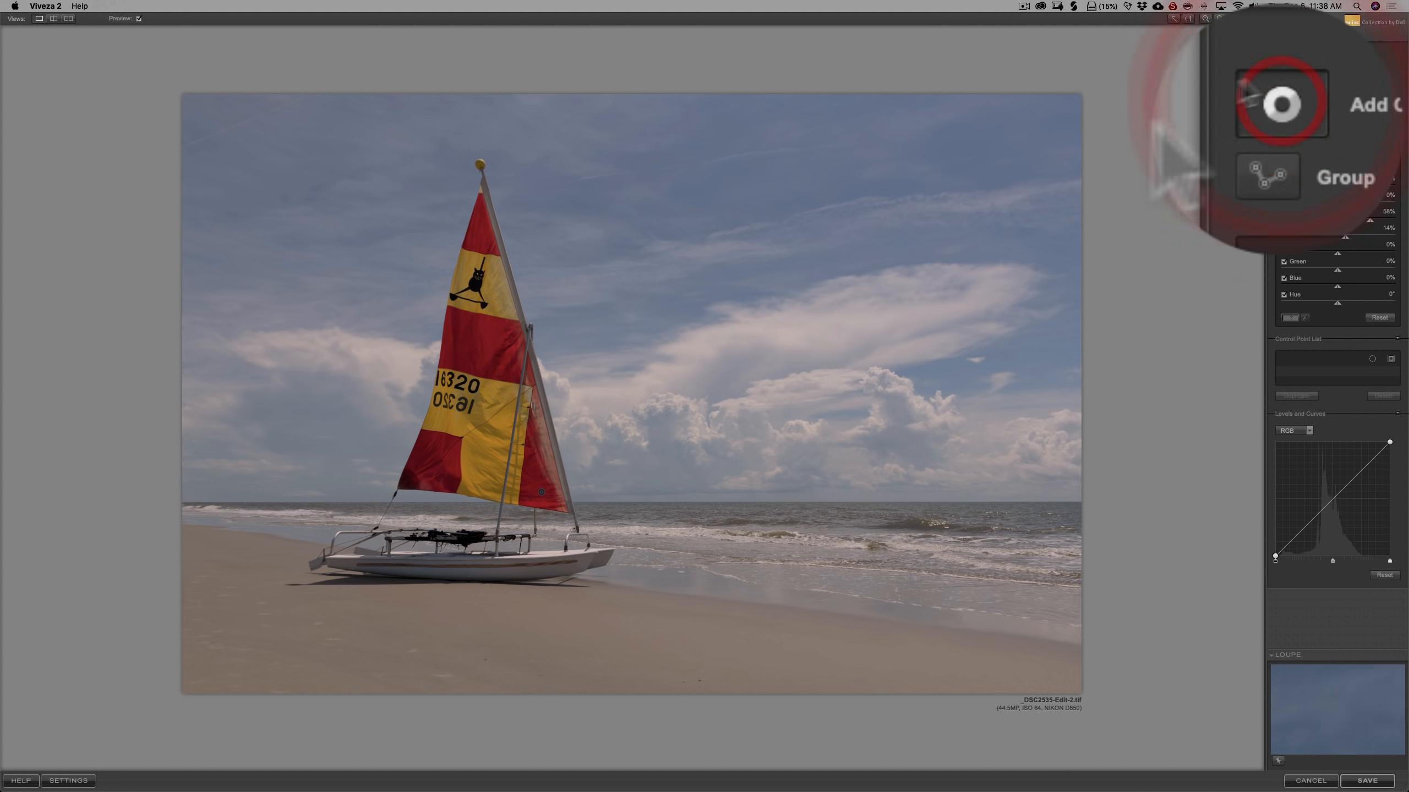
click(972, 140)
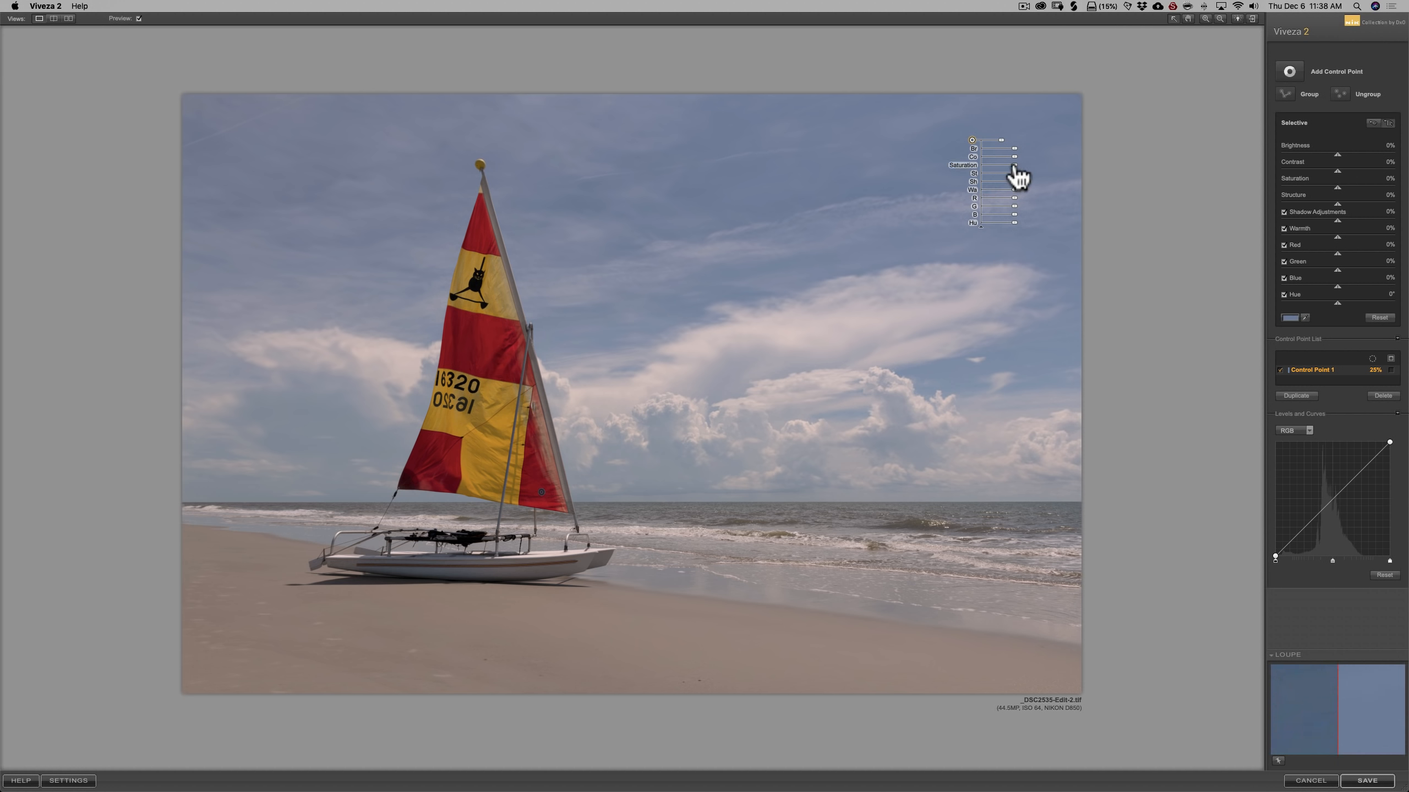
drag(1018, 177, 1028, 171)
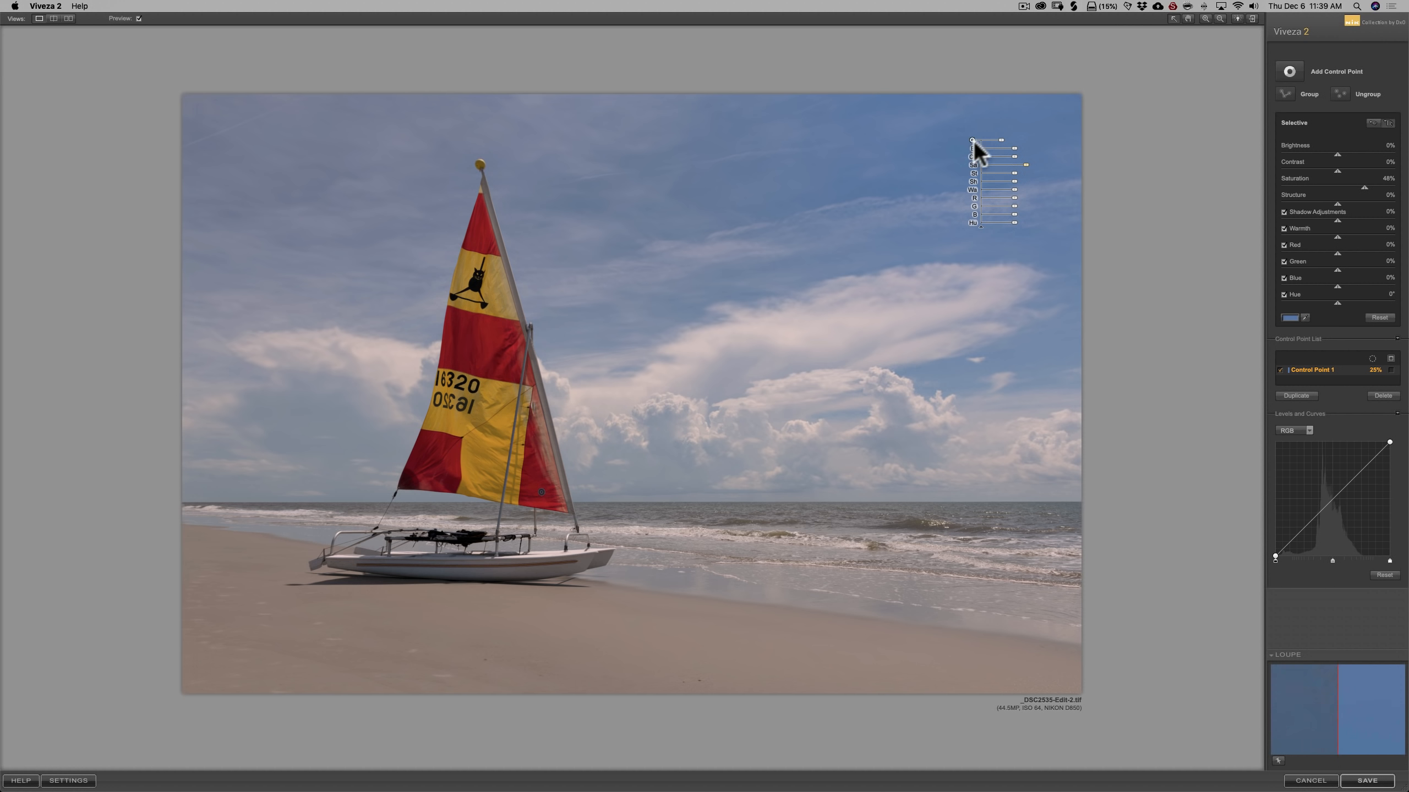
- Duplicate the sky control point to three more blue areas: upper middle, beside the clouds at the right edge, and left of the sail
drag(972, 142, 720, 155)
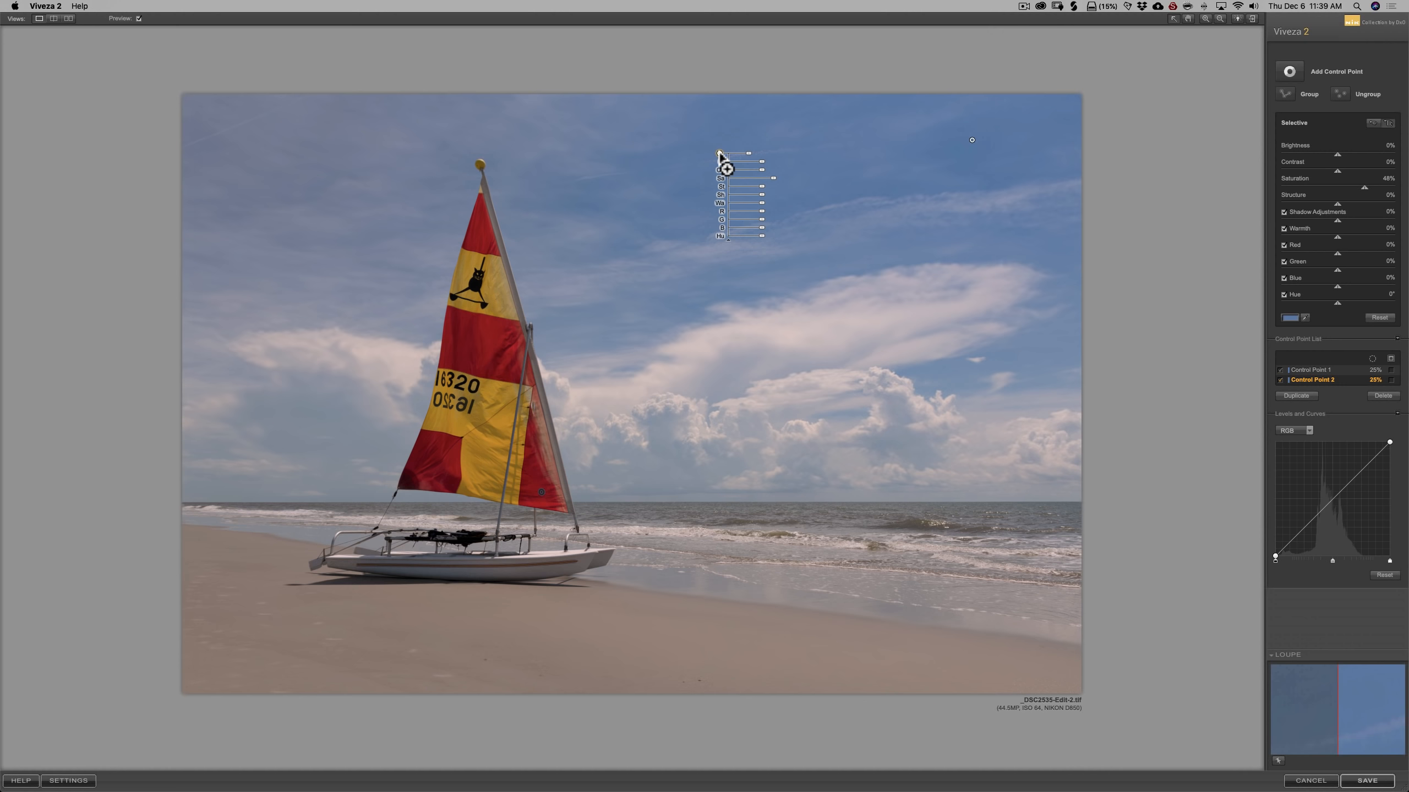
drag(720, 155, 1050, 348)
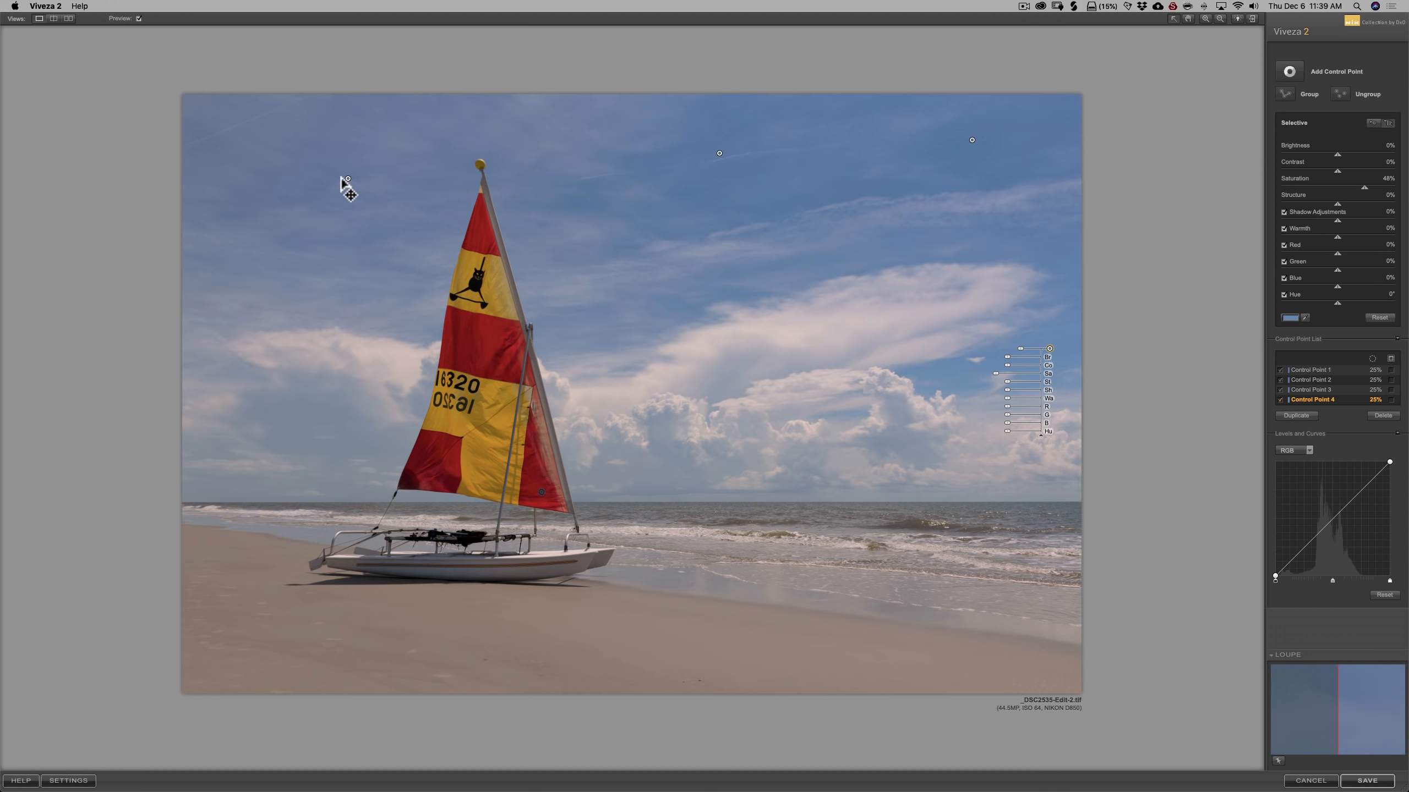
drag(347, 178, 291, 202)
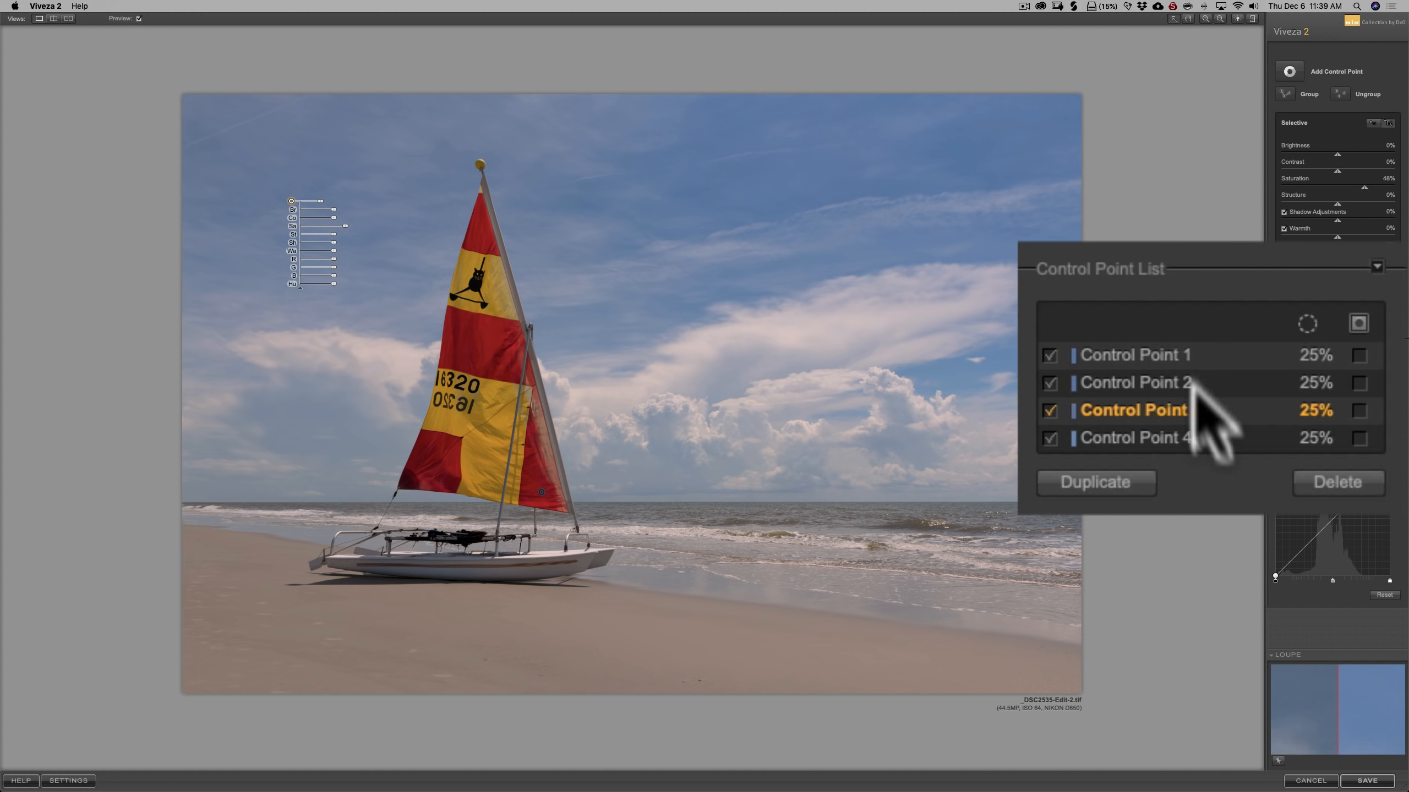
- Group Control Points 1 through 4 and set the group's Brightness to -19%
click(1198, 356)
click(1206, 383)
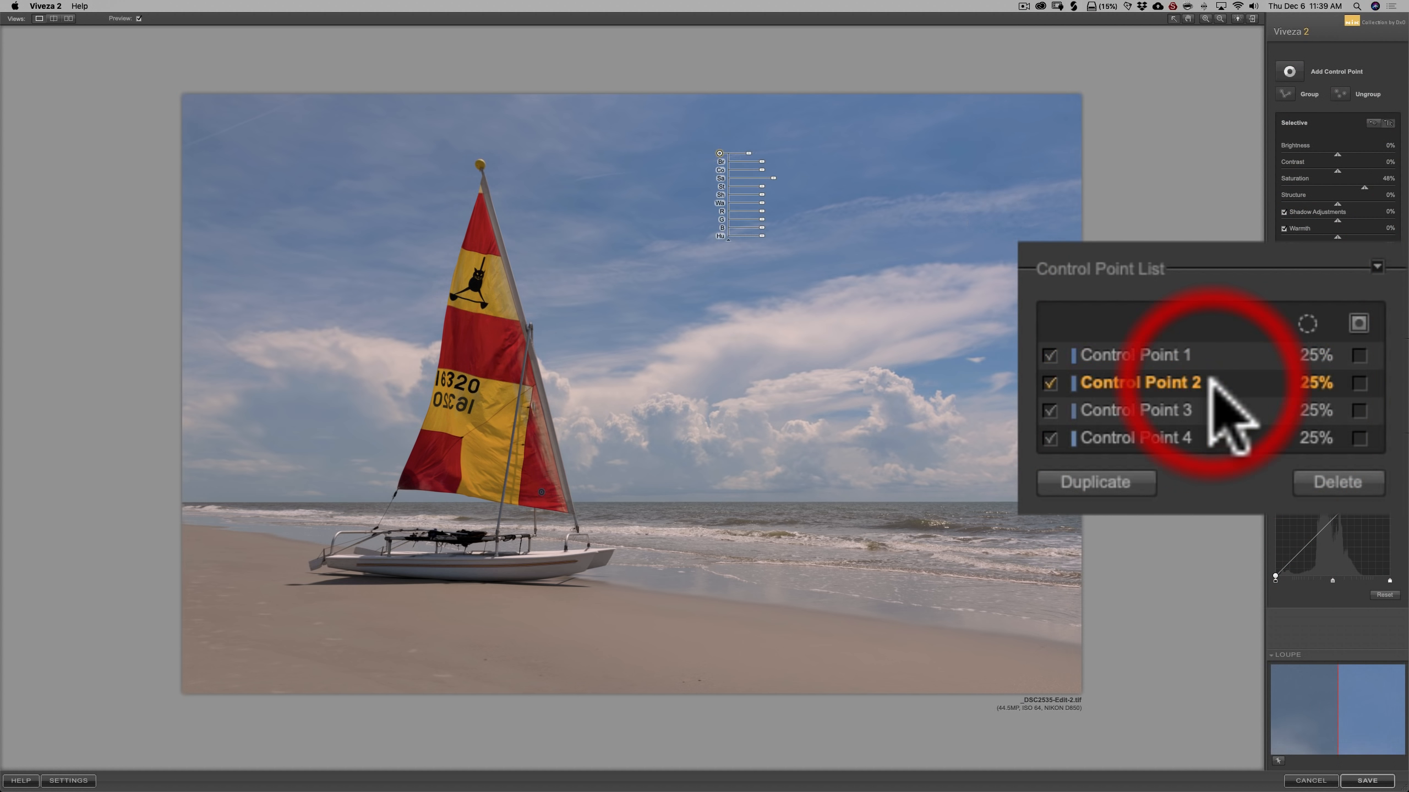
click(1211, 410)
click(1212, 437)
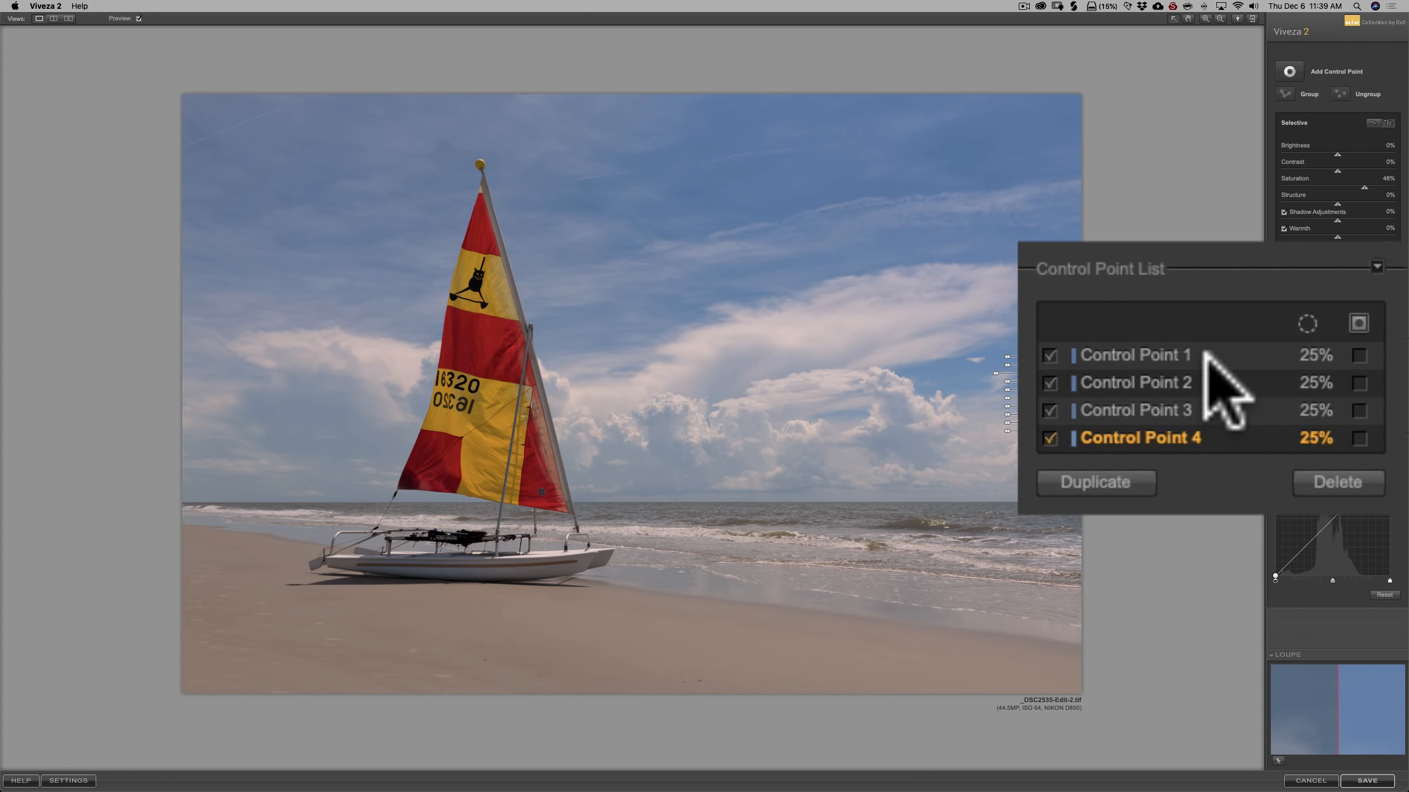
click(1206, 357)
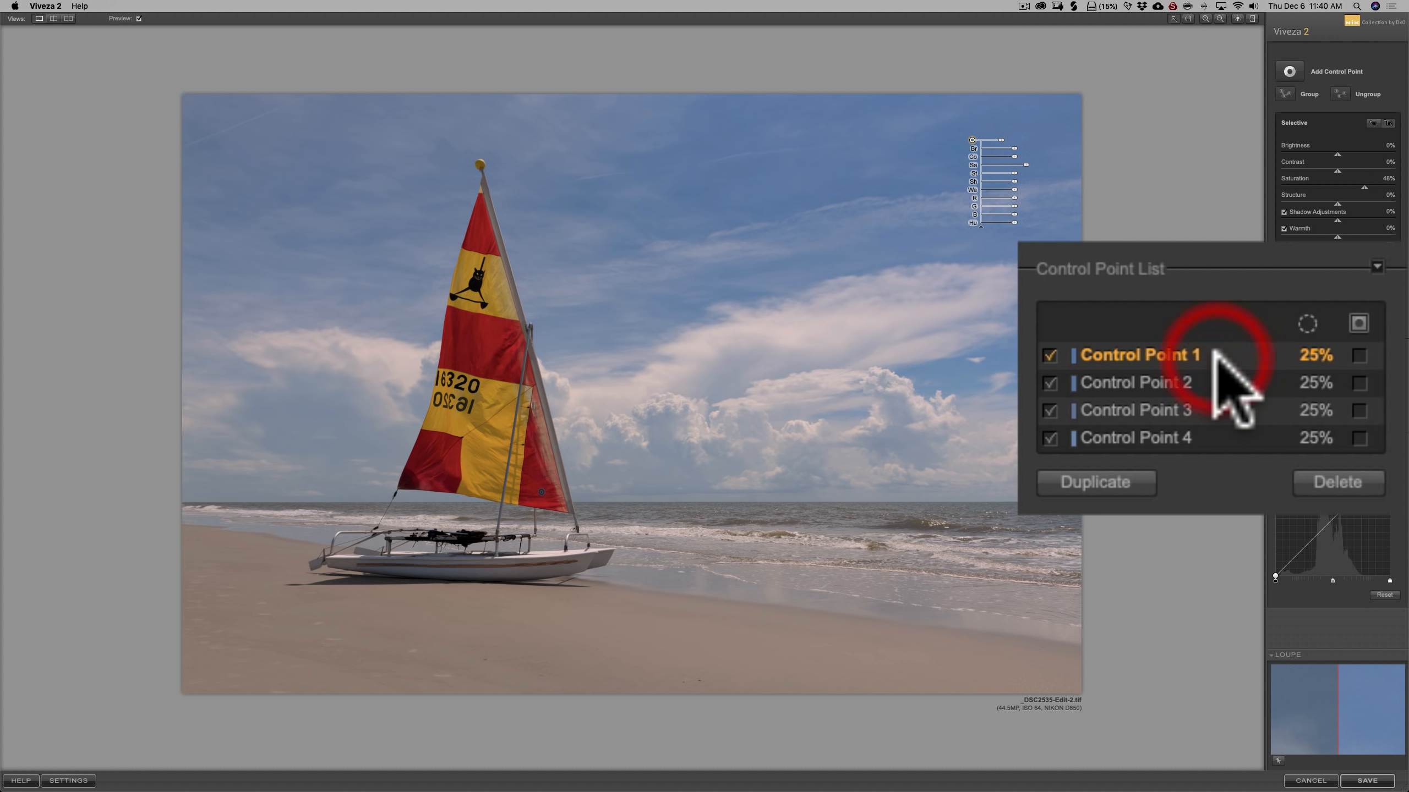
shift+click(1223, 436)
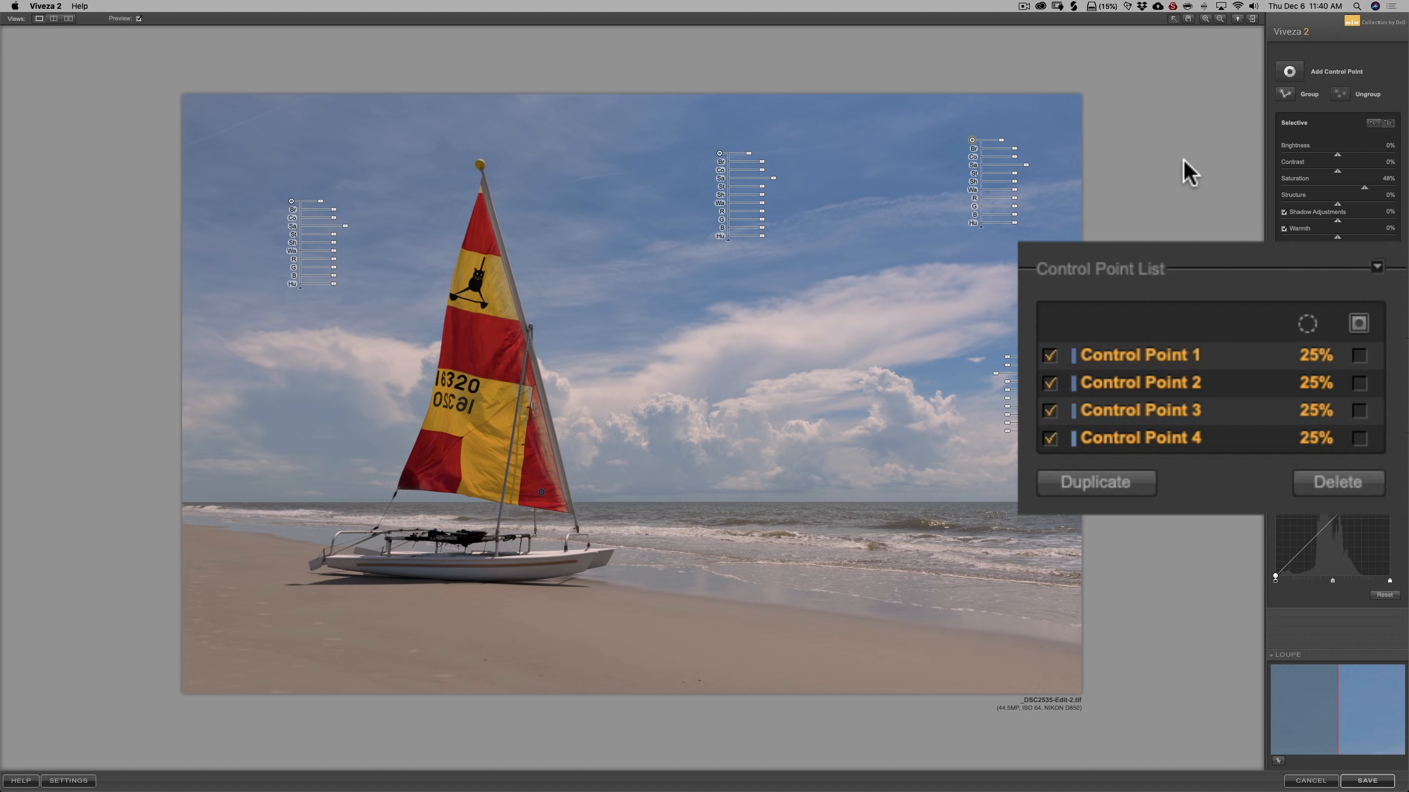
click(1284, 92)
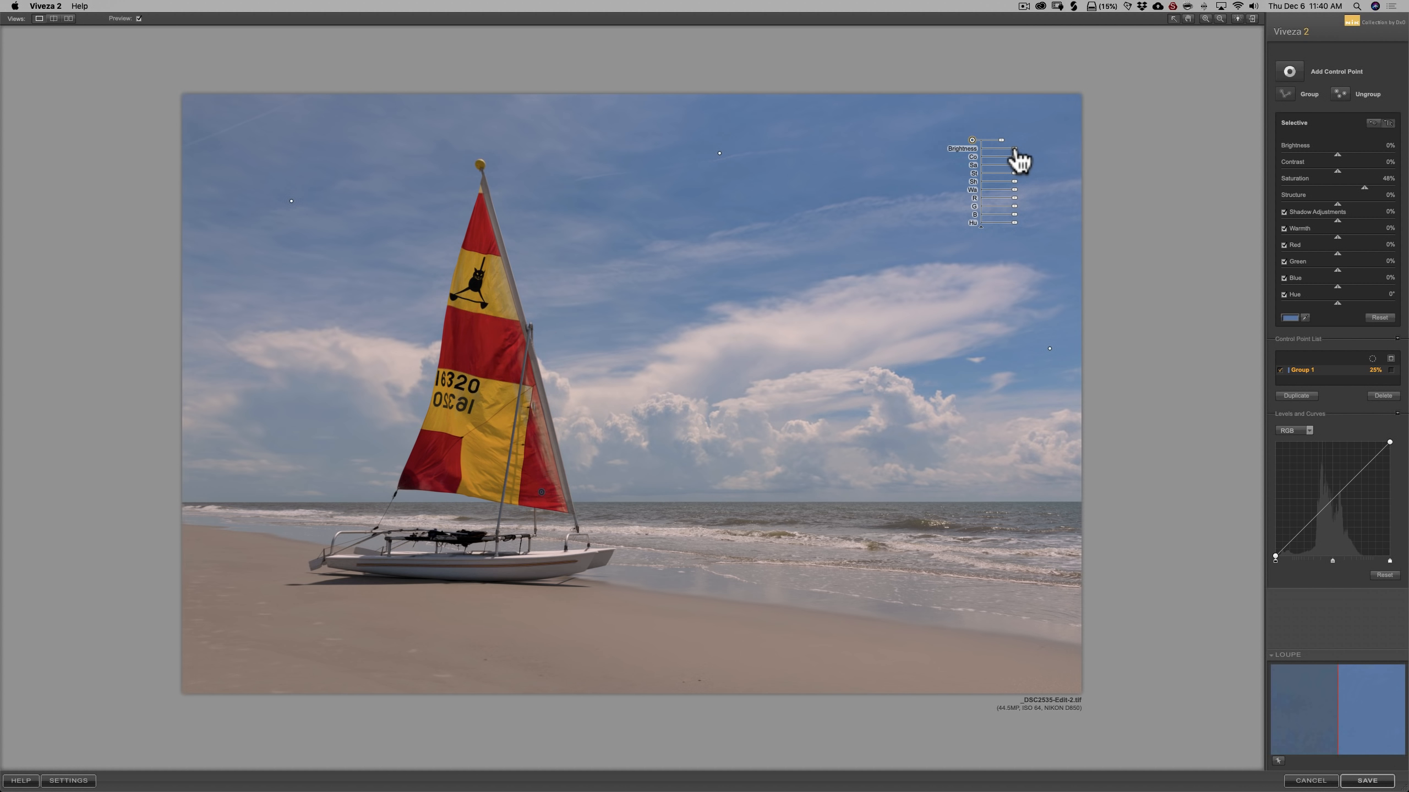
mouse_move(1013, 149)
mouse_down()
mouse_move(988, 151)
mouse_move(1012, 151)
mouse_up()
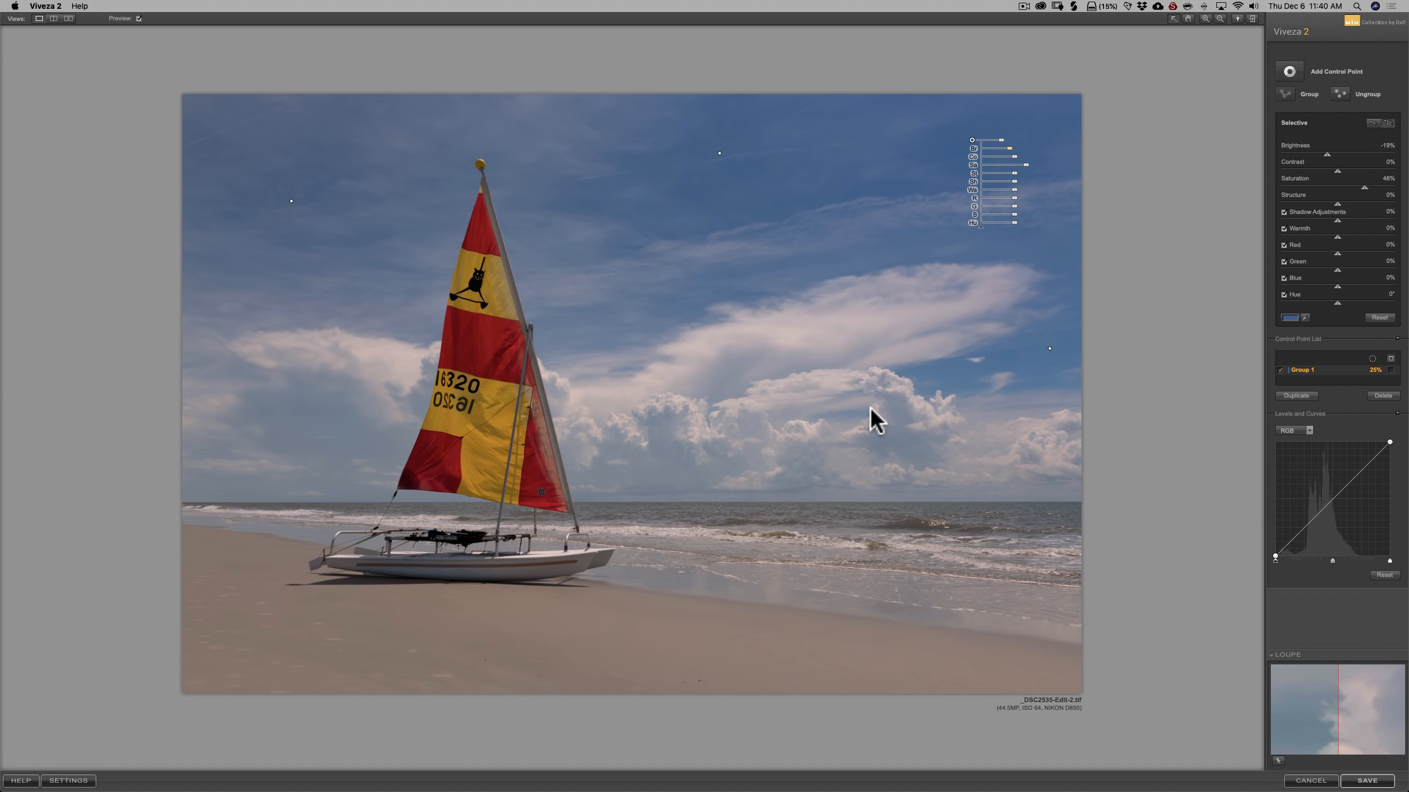
- Add a control point on the low cloud at the photo's right edge, sized 10%, with Structure 57% and Contrast 27%
click(1290, 71)
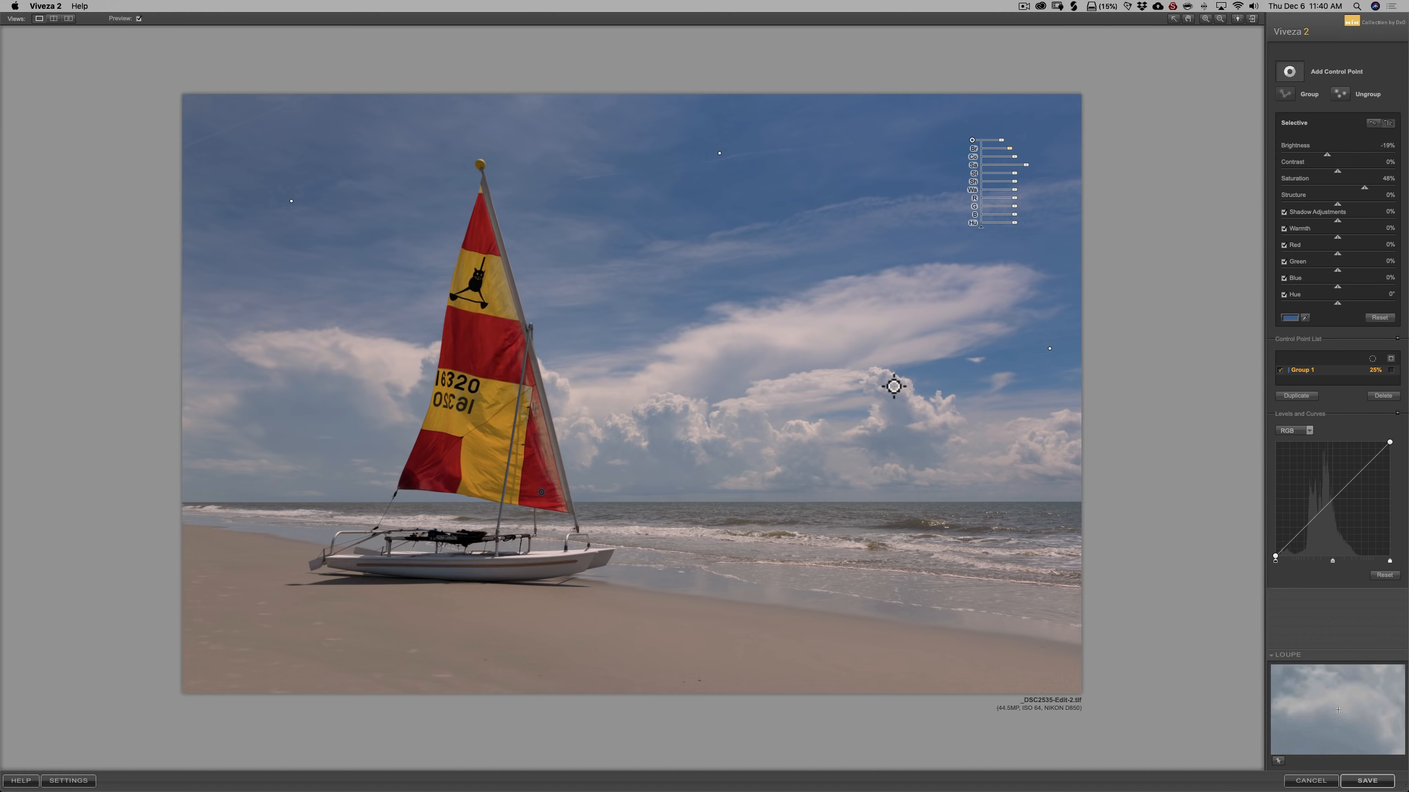
click(1054, 456)
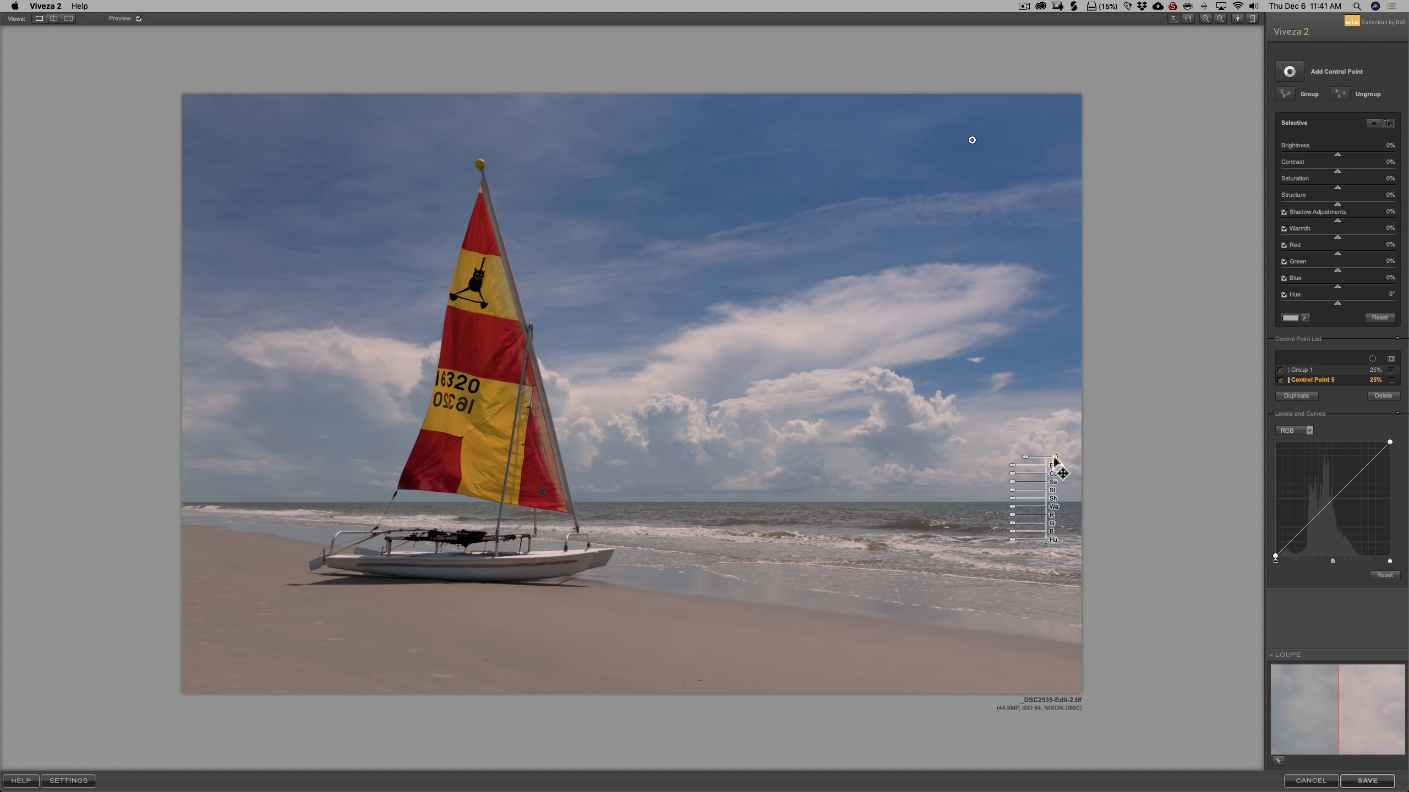
drag(1026, 456, 1035, 459)
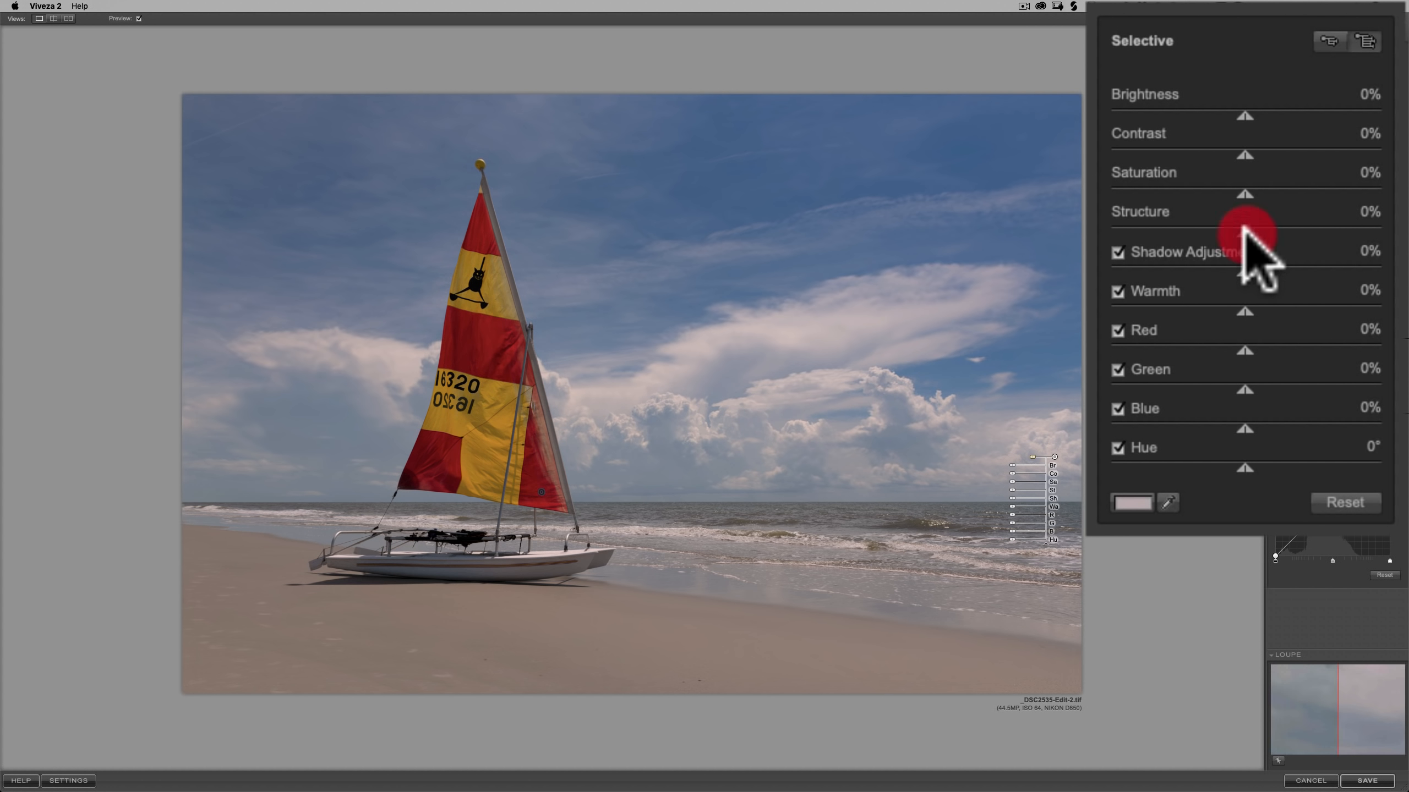
drag(1243, 230, 1307, 225)
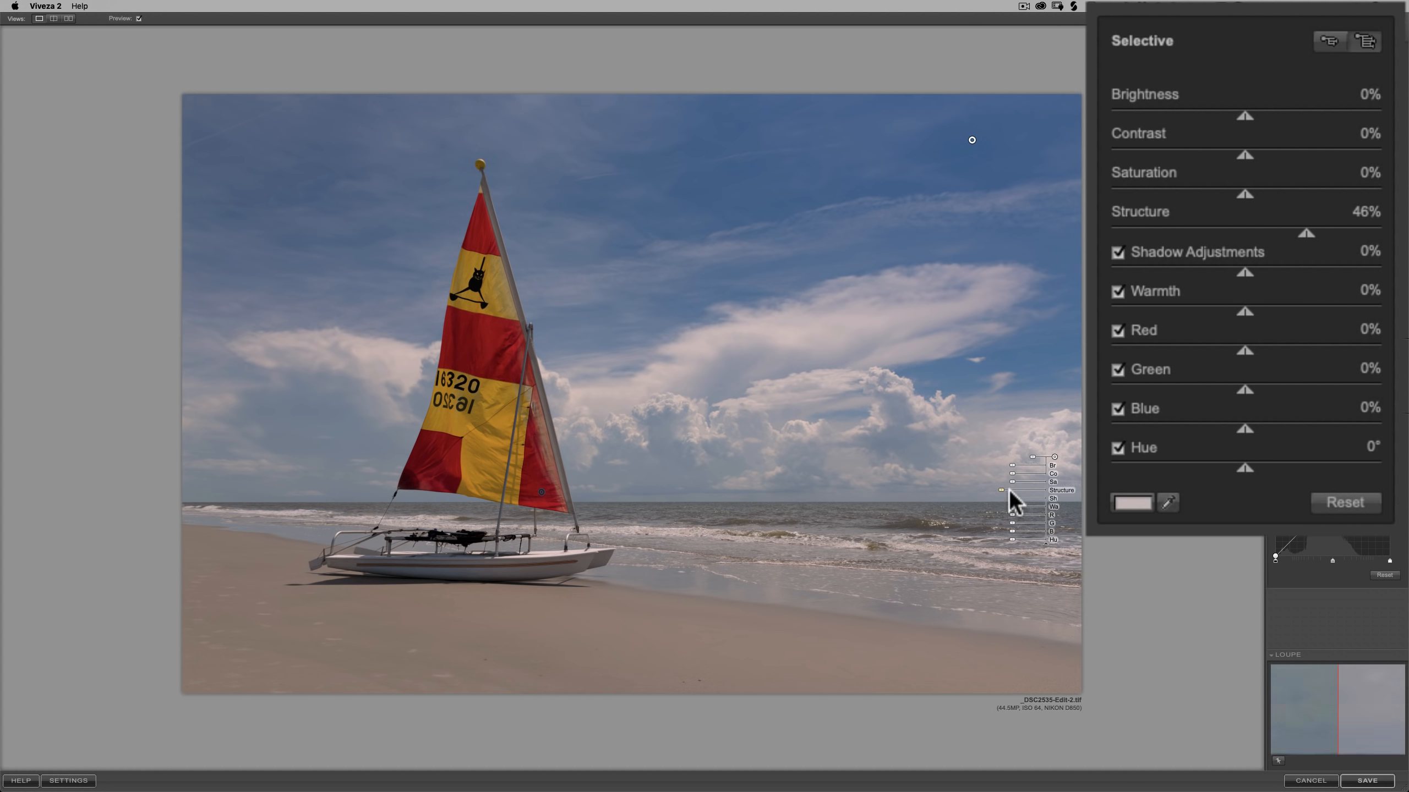
drag(1304, 231, 1319, 230)
drag(1247, 156, 1281, 155)
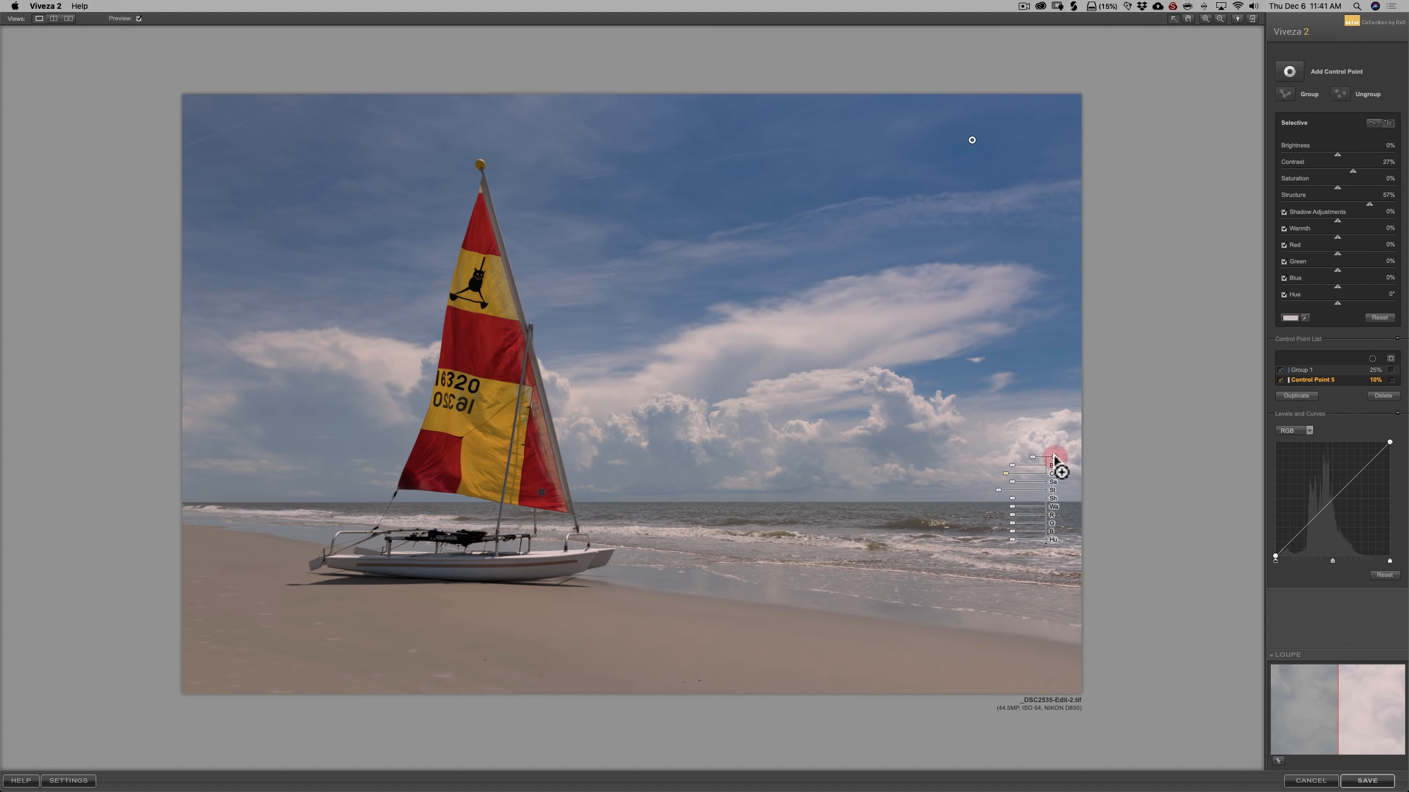
- Duplicate the cloud control point across the other clouds, including both sides of the sail and the photo's far left edge
mouse_move(1056, 458)
mouse_down()
mouse_move(915, 444)
mouse_move(915, 427)
mouse_move(761, 436)
mouse_move(766, 454)
mouse_move(638, 444)
mouse_move(315, 358)
mouse_move(383, 369)
mouse_move(369, 371)
mouse_up()
click(906, 432)
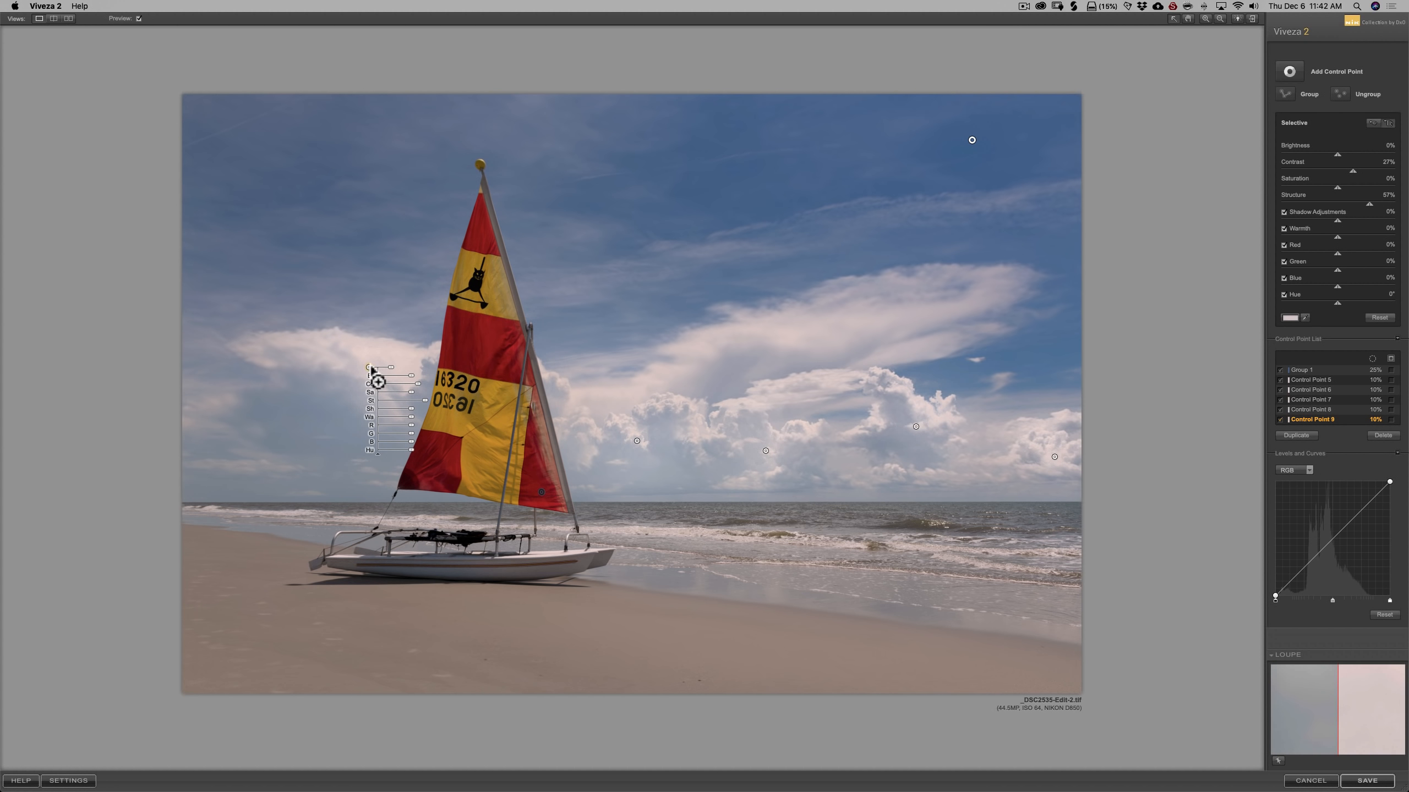
drag(369, 367, 755, 350)
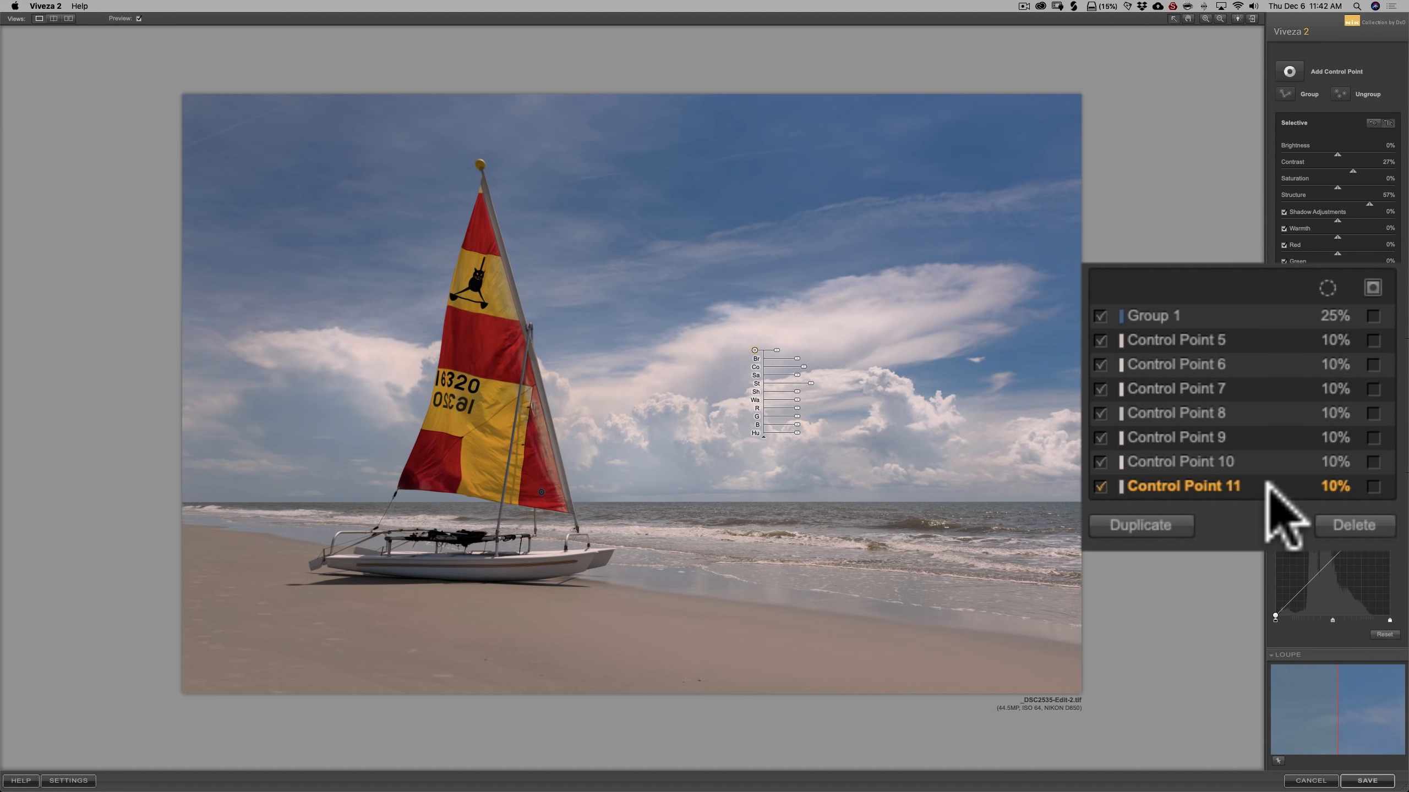
click(1223, 341)
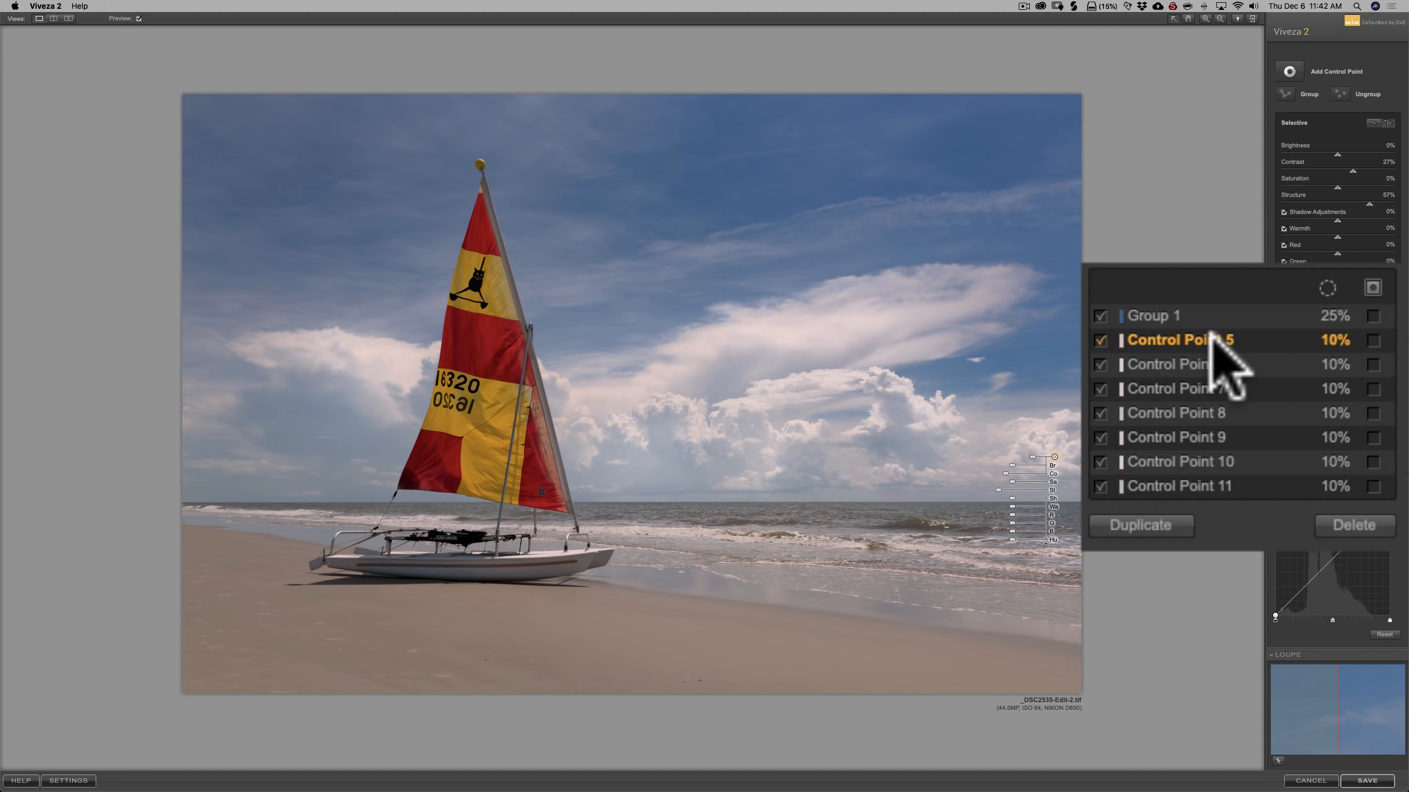
shift+click(1258, 484)
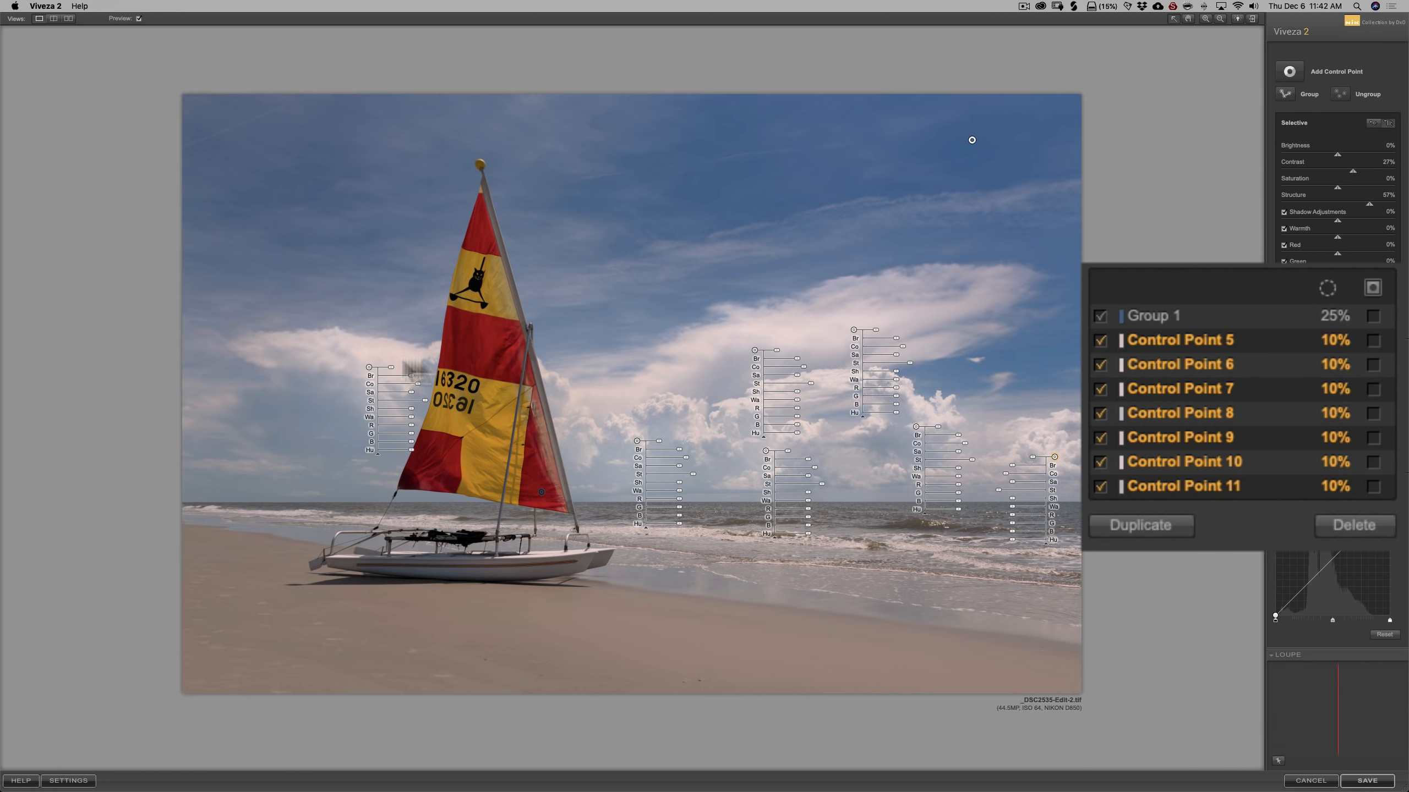
click(369, 372)
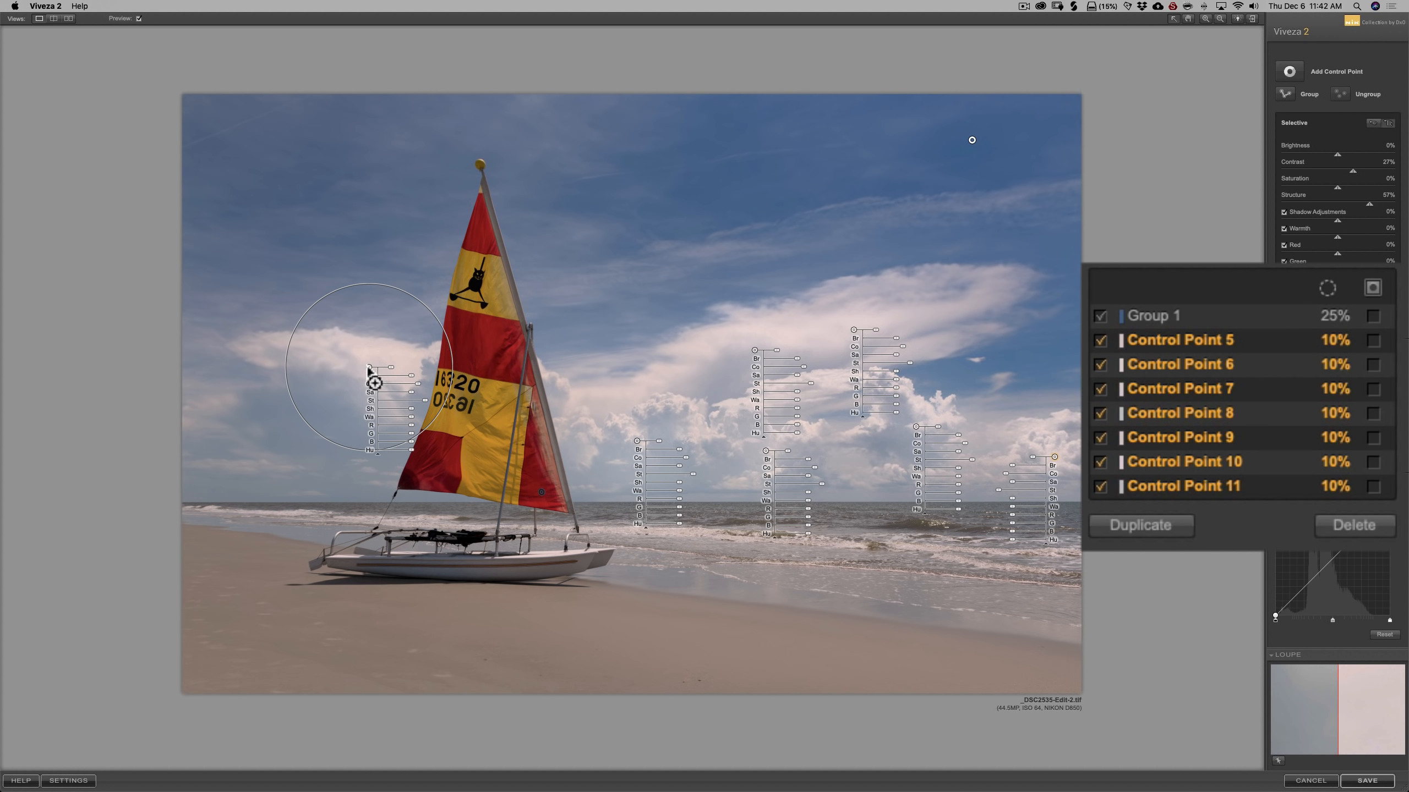
drag(369, 371, 221, 420)
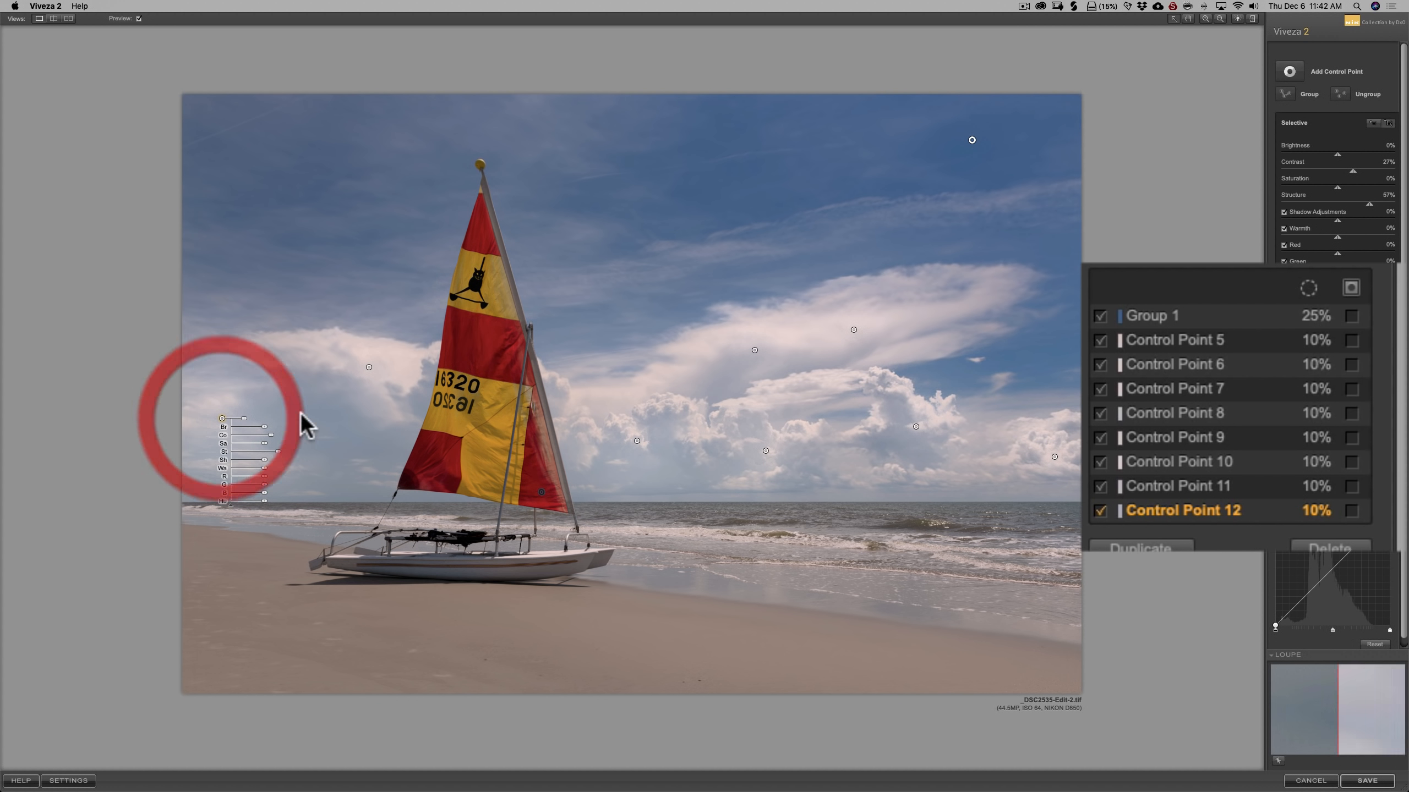
- Group the cloud control points, Control Point 5 through Control Point 12
click(1198, 340)
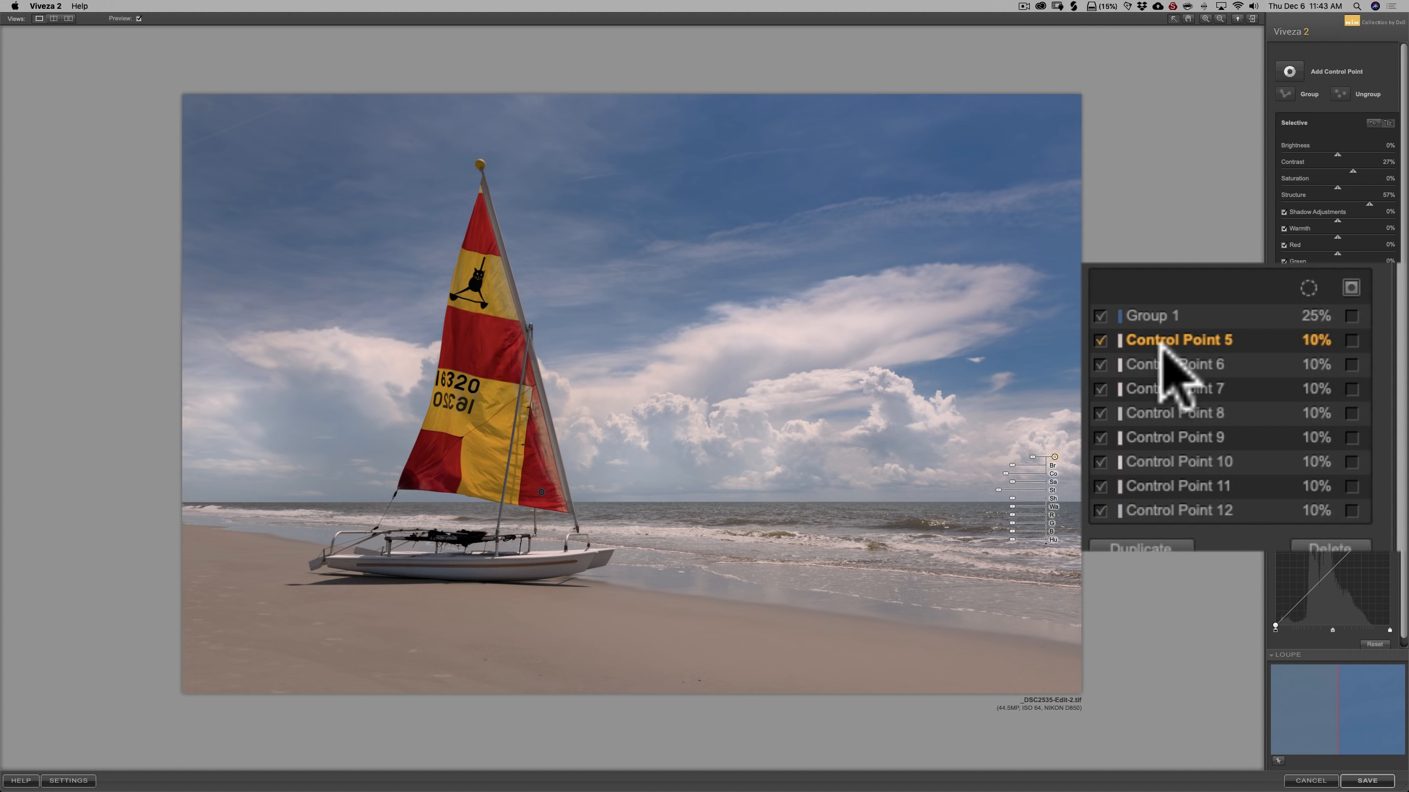
shift+click(1198, 510)
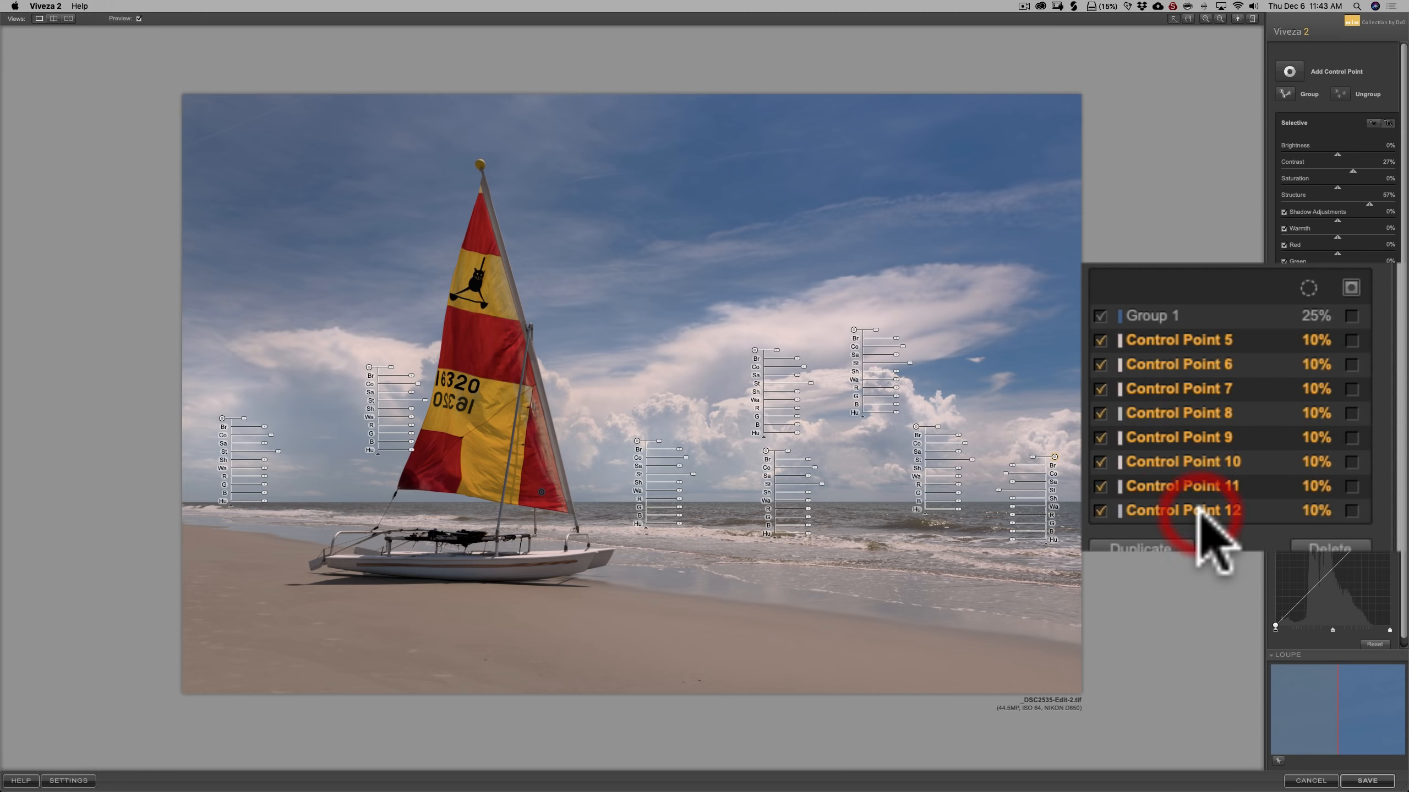
click(1284, 93)
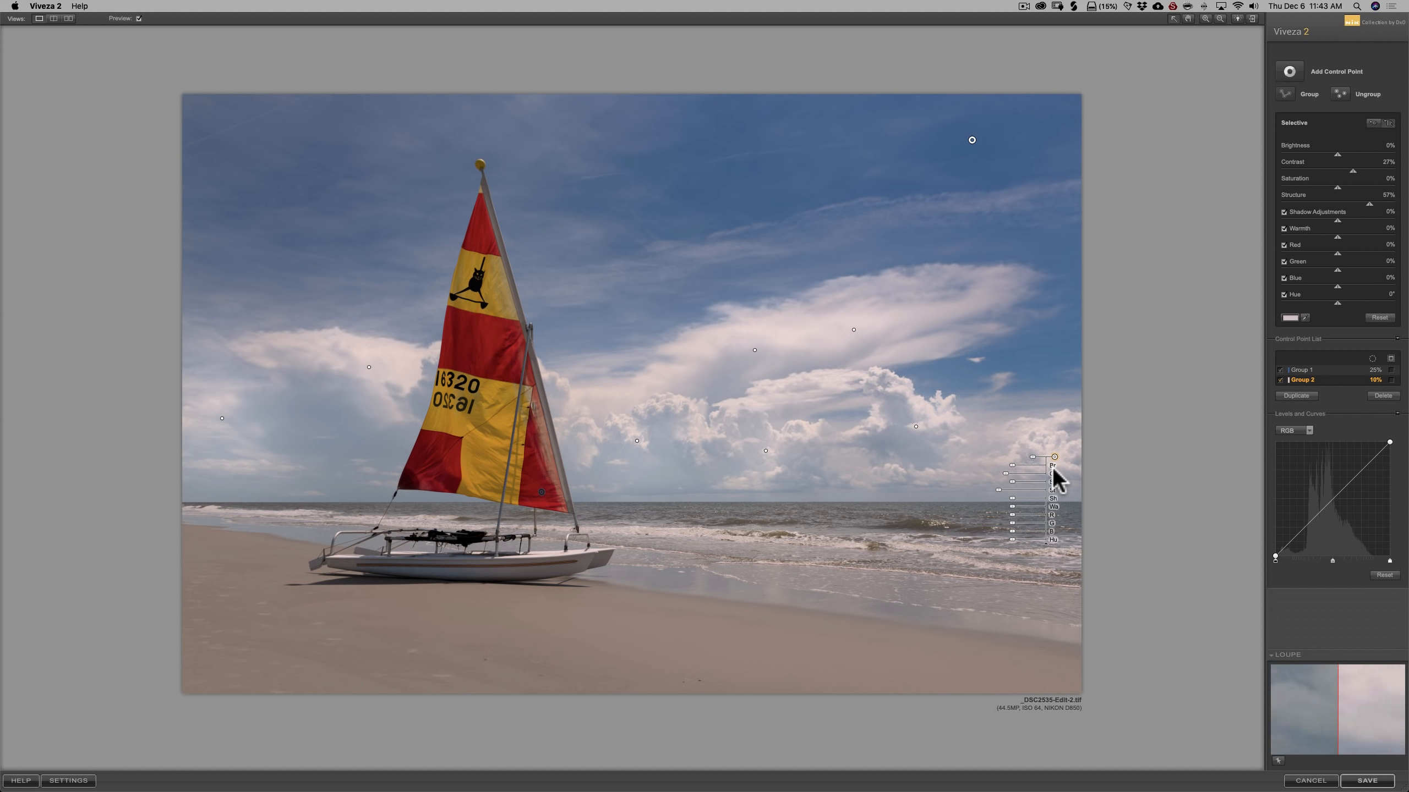
- Set the cloud group's Brightness to -10% and Contrast to 42%, keeping Structure at 57%
drag(1013, 467, 1013, 467)
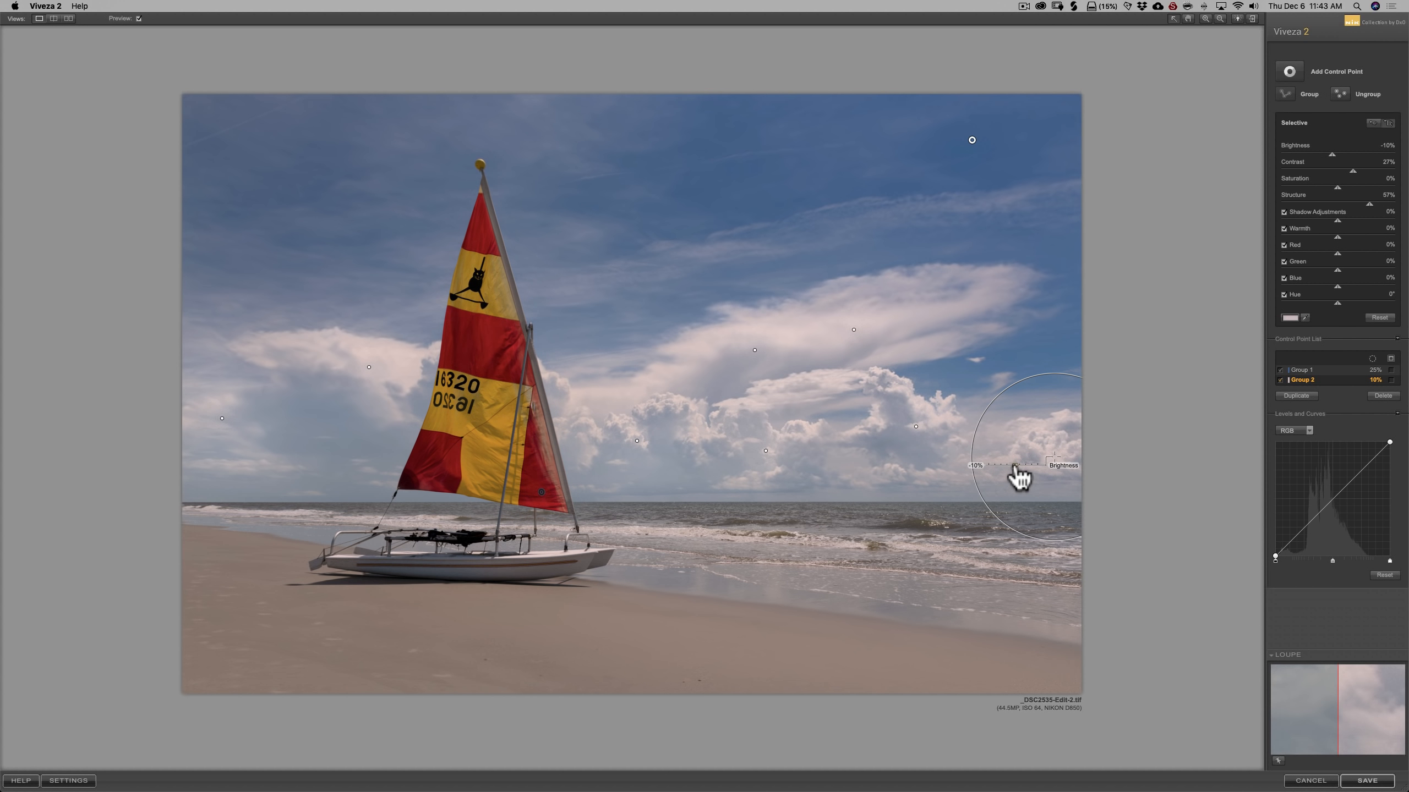
drag(1015, 467, 1002, 476)
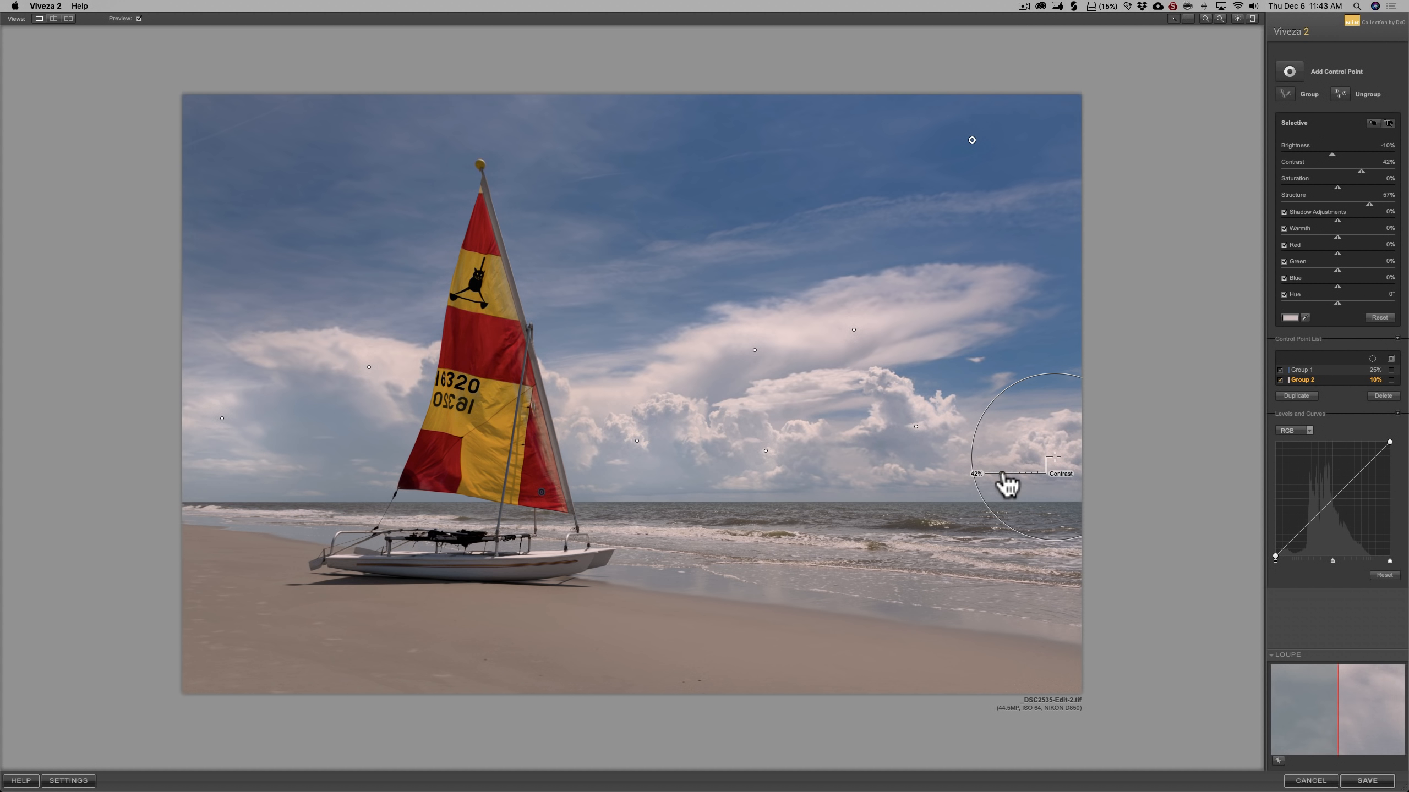
click(1002, 475)
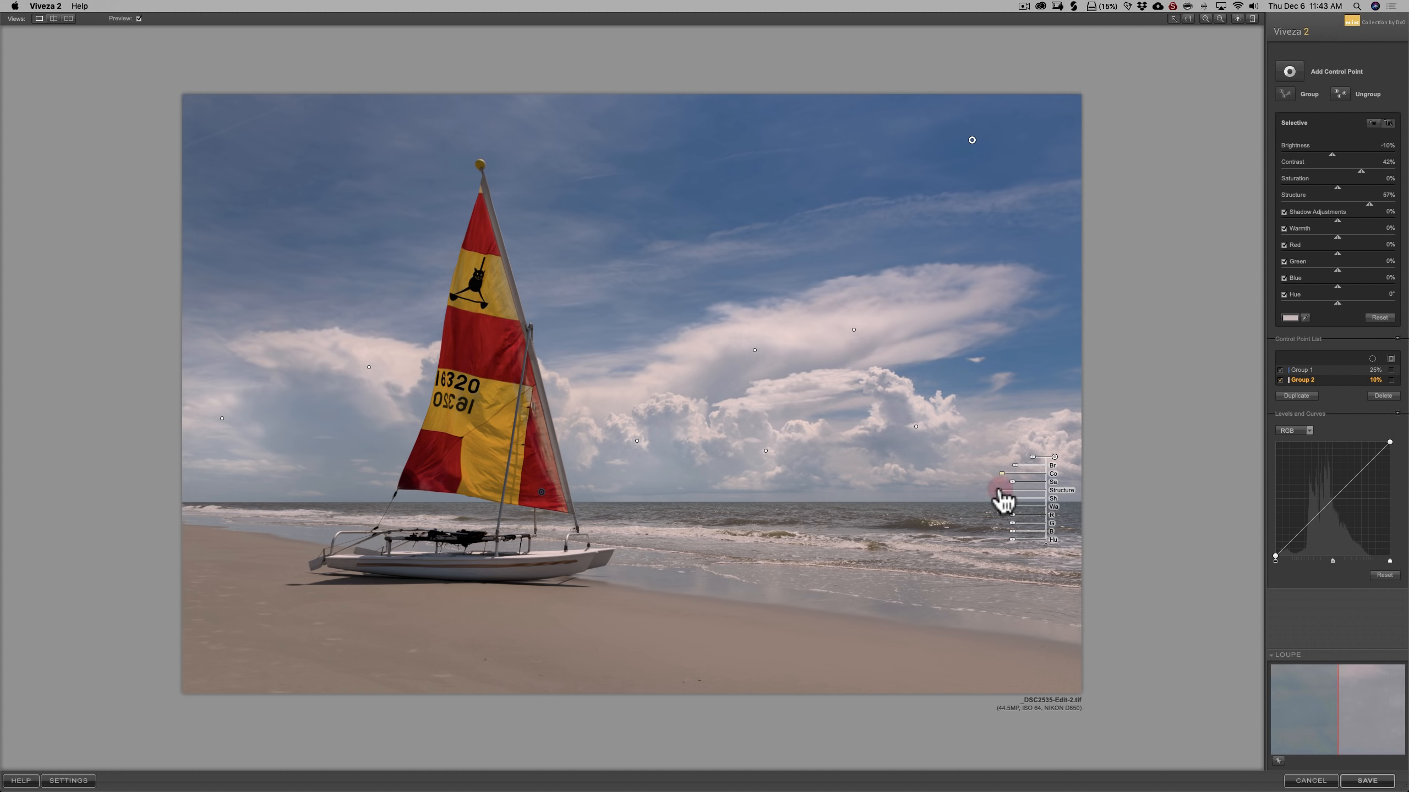
drag(1000, 491, 998, 490)
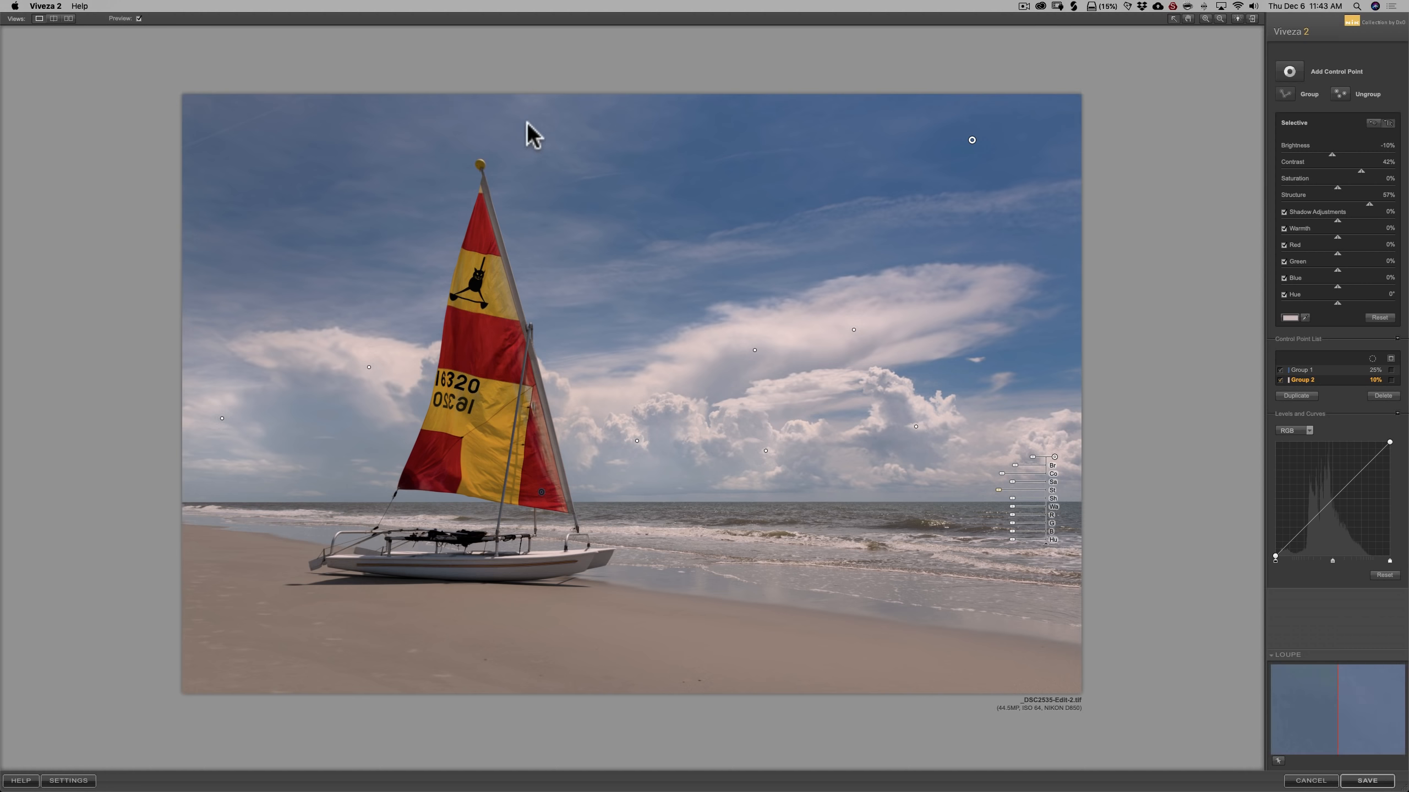
- Toggle the preview off and on to compare the photo before and after the adjustments
click(176, 63)
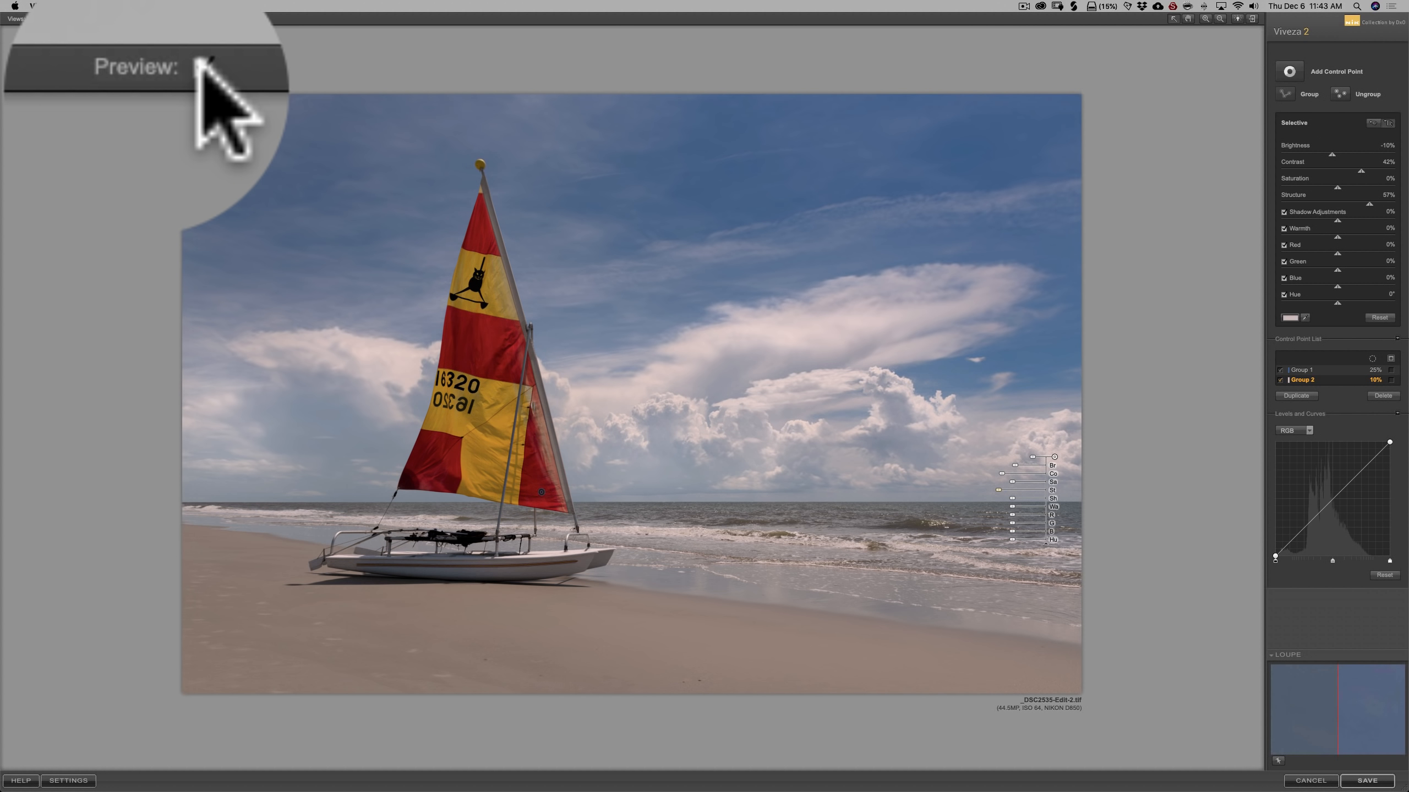
click(139, 18)
click(138, 18)
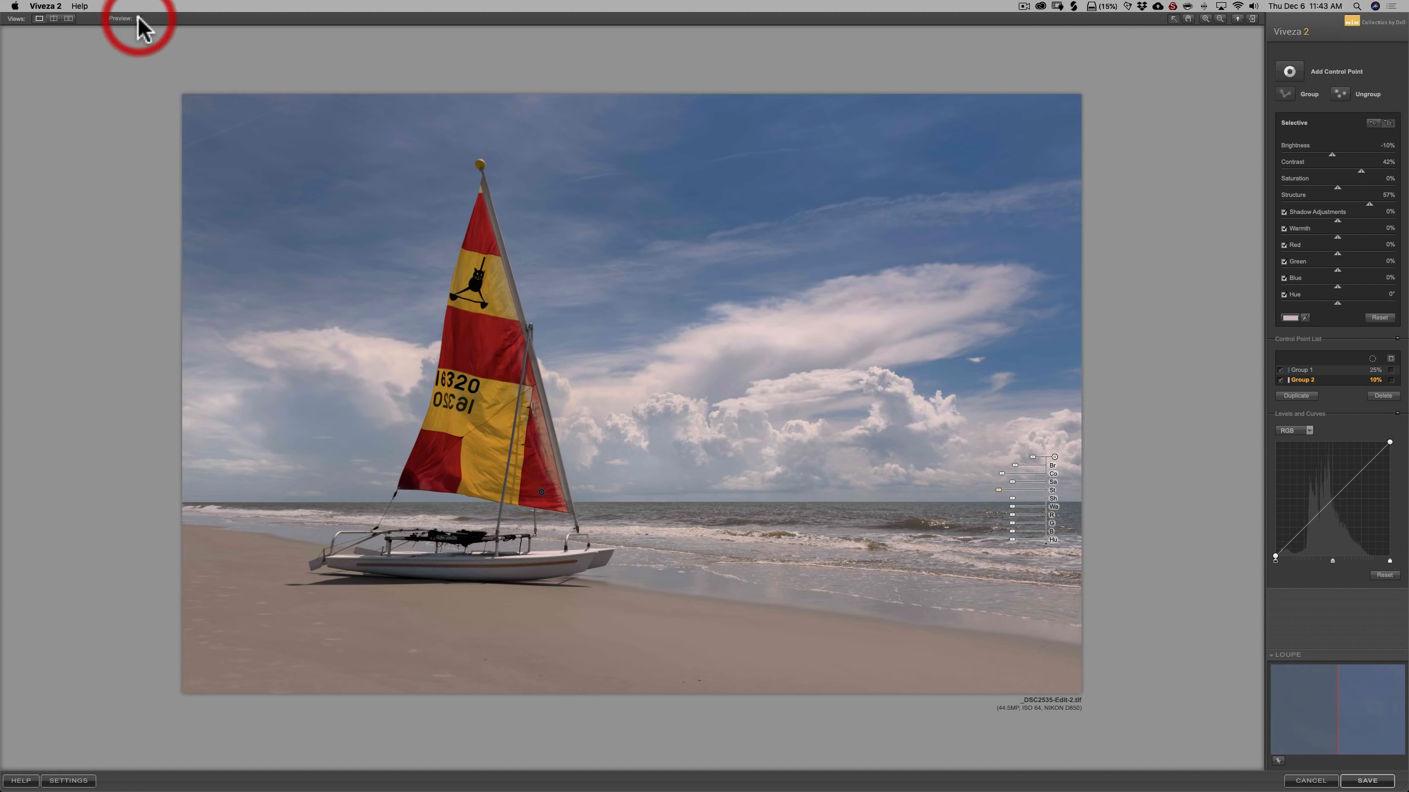
click(139, 18)
click(138, 18)
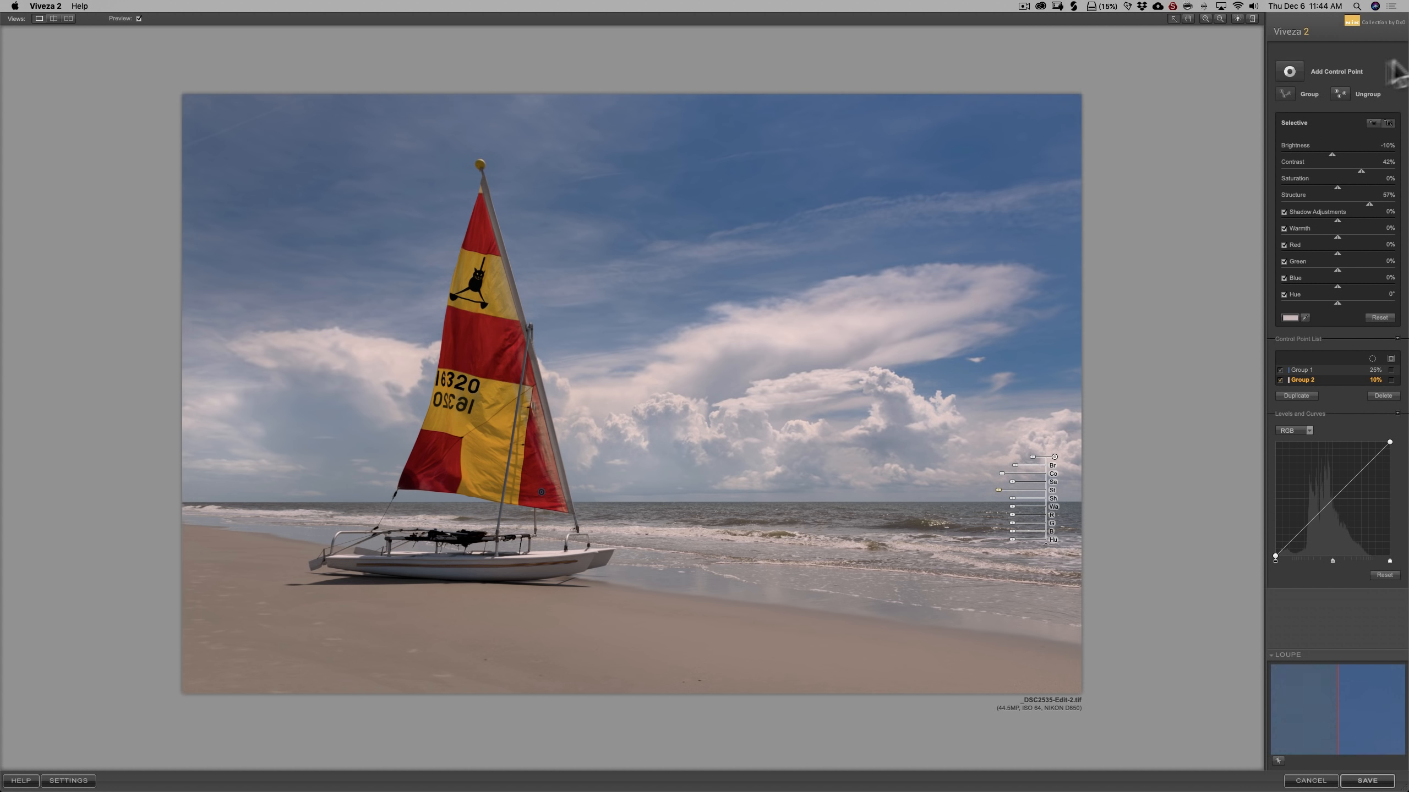
- Add a control point on the sail's top red panel, reduce its size to 6%, and set its Brightness to 9%
click(1290, 71)
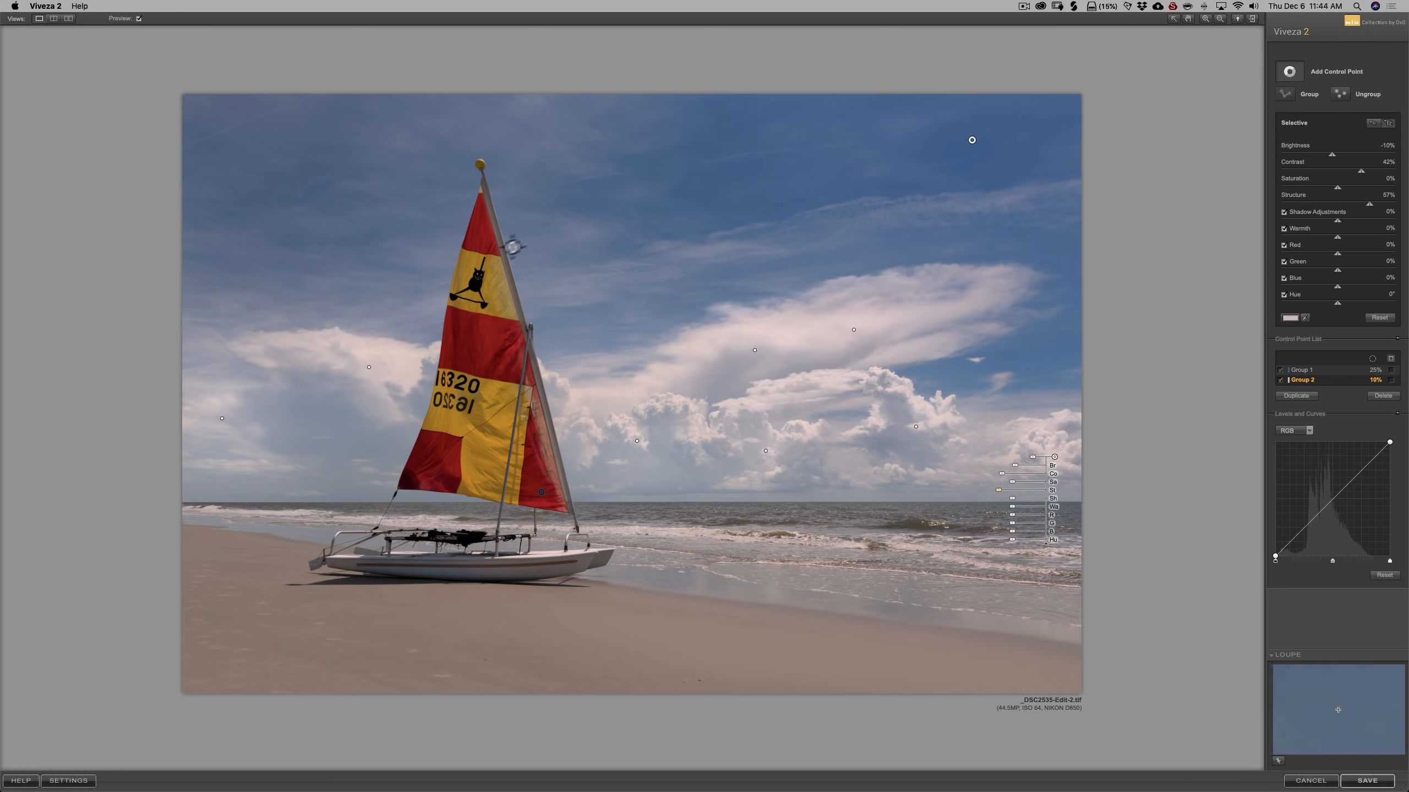
click(478, 234)
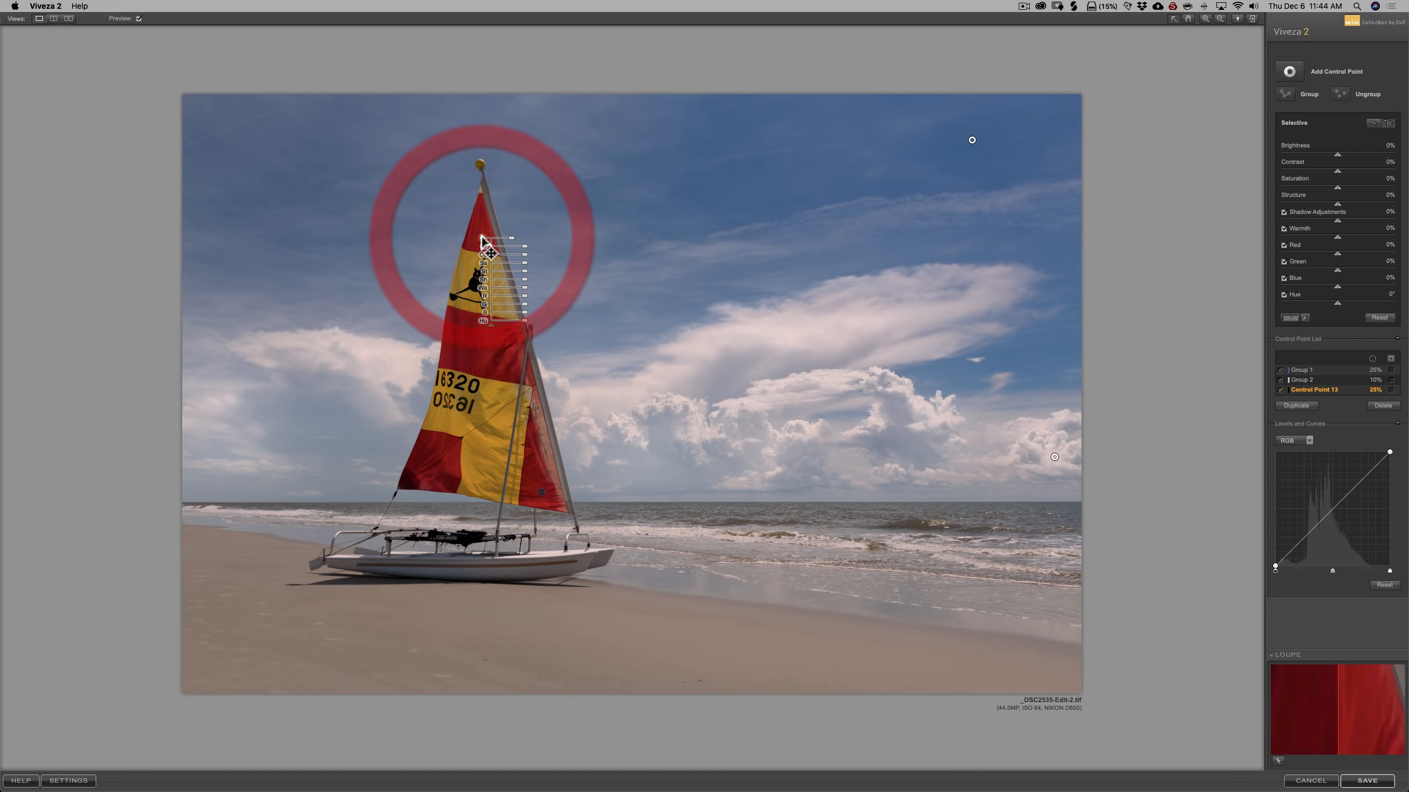
mouse_move(510, 243)
mouse_down()
mouse_move(481, 233)
mouse_move(524, 241)
mouse_up()
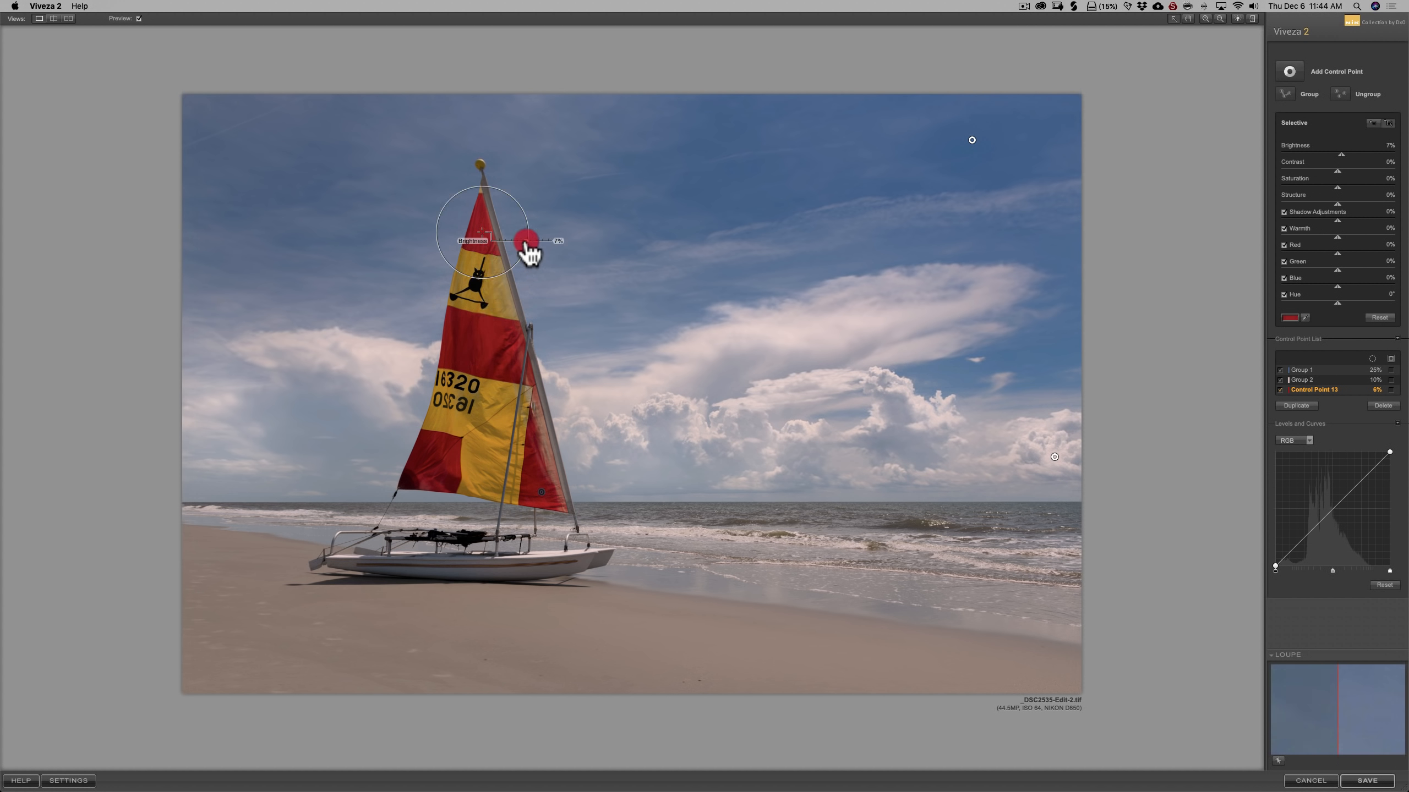
drag(527, 244, 541, 252)
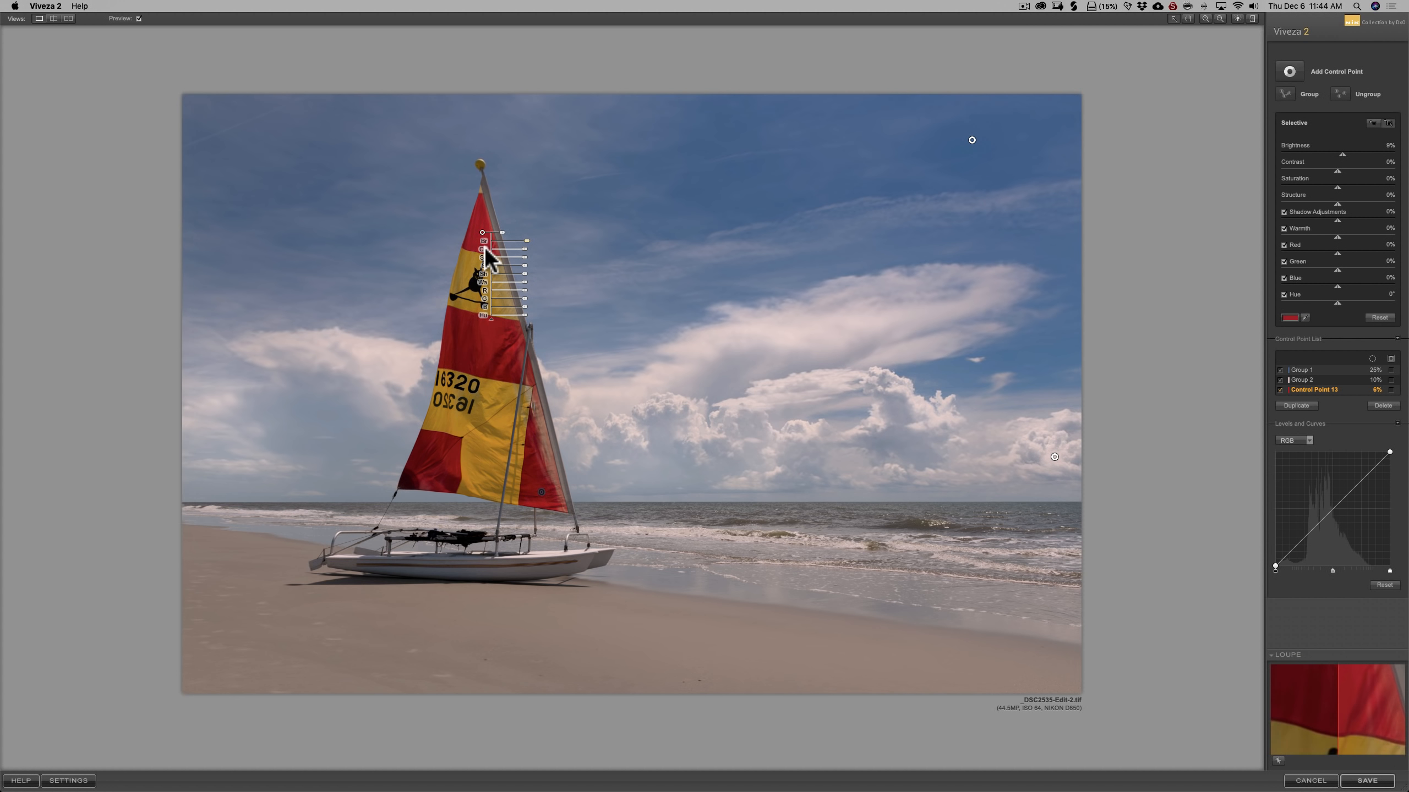
- Duplicate the sail control point across the other red and yellow panels, with Brightness at 18% for all of them
drag(482, 233, 532, 294)
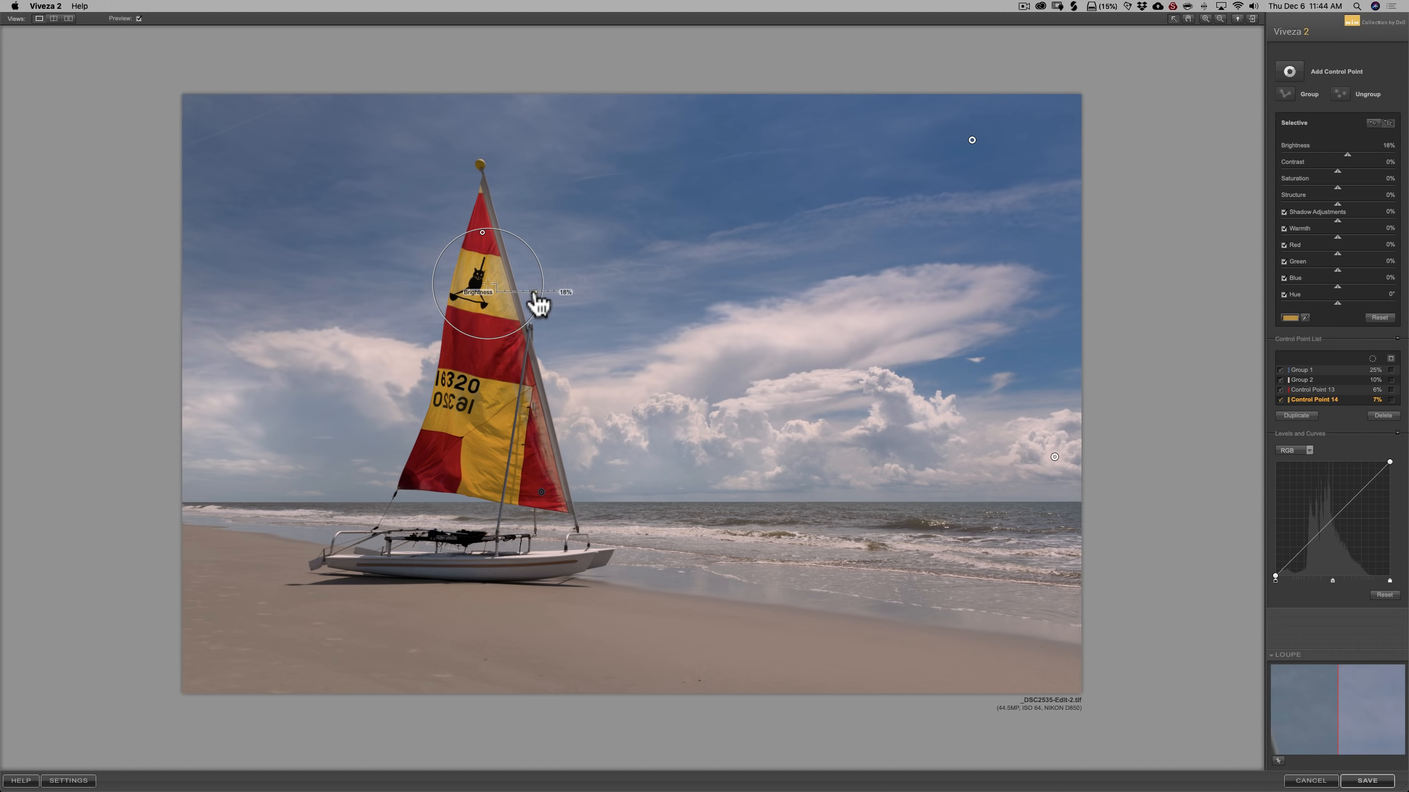
drag(533, 294, 533, 295)
click(482, 232)
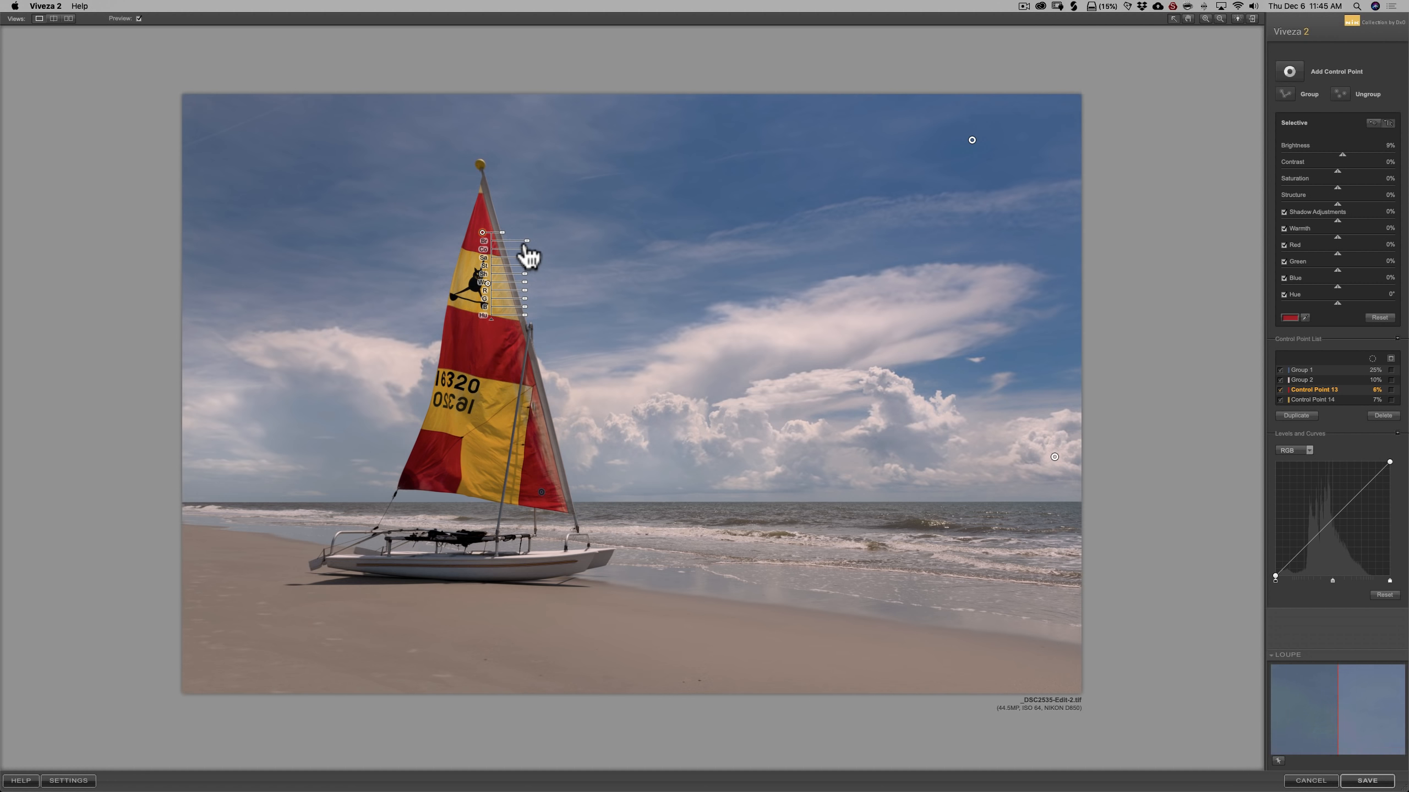
drag(526, 243, 482, 349)
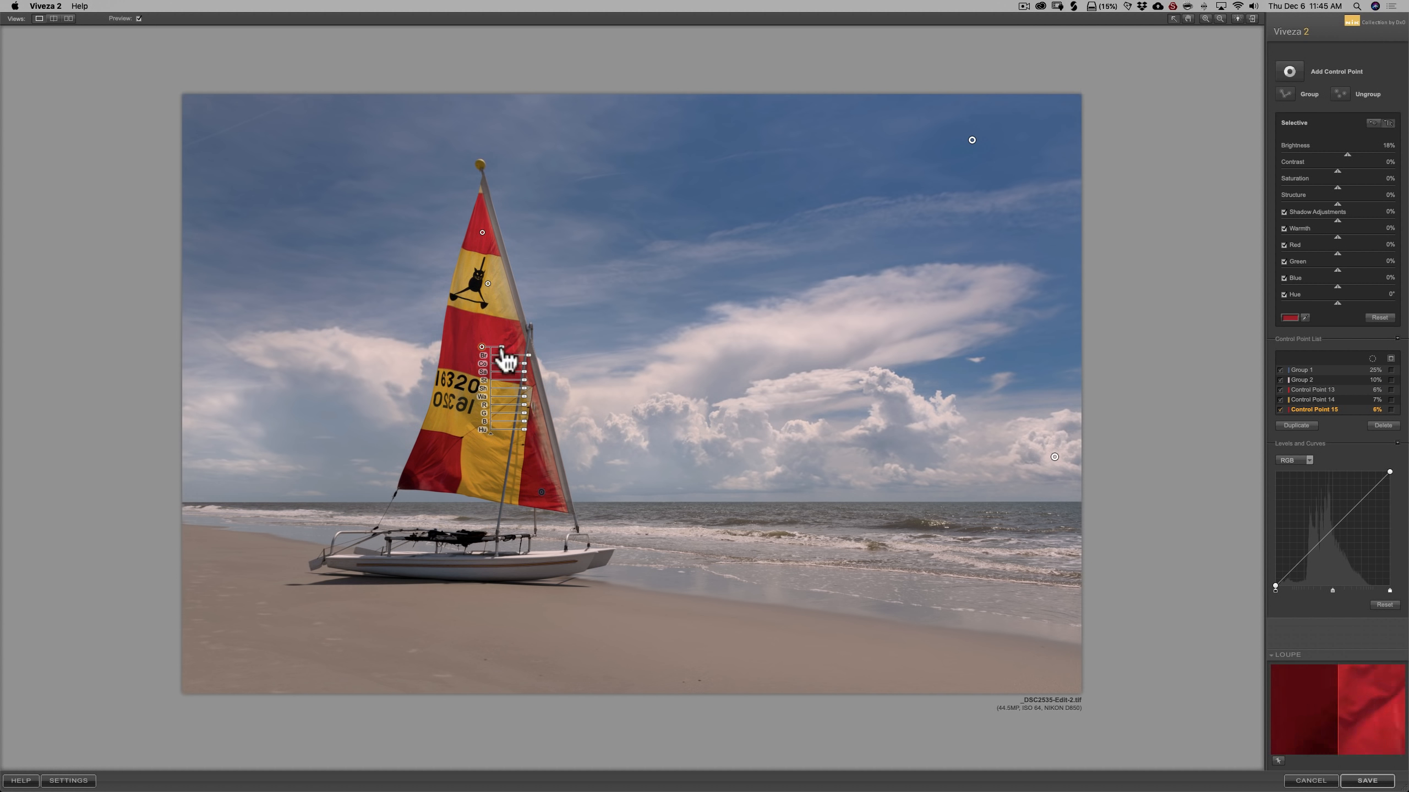
drag(481, 348, 491, 410)
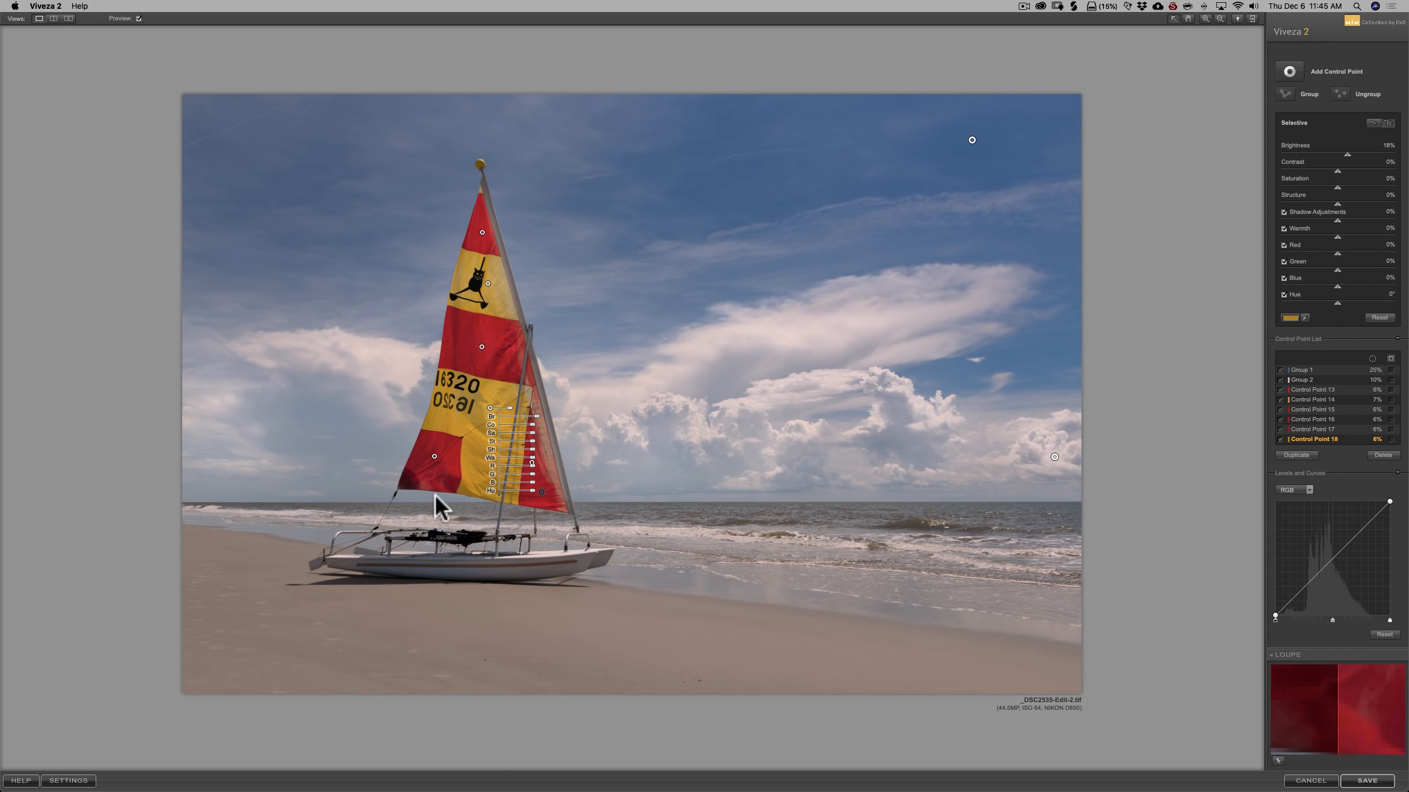
click(435, 456)
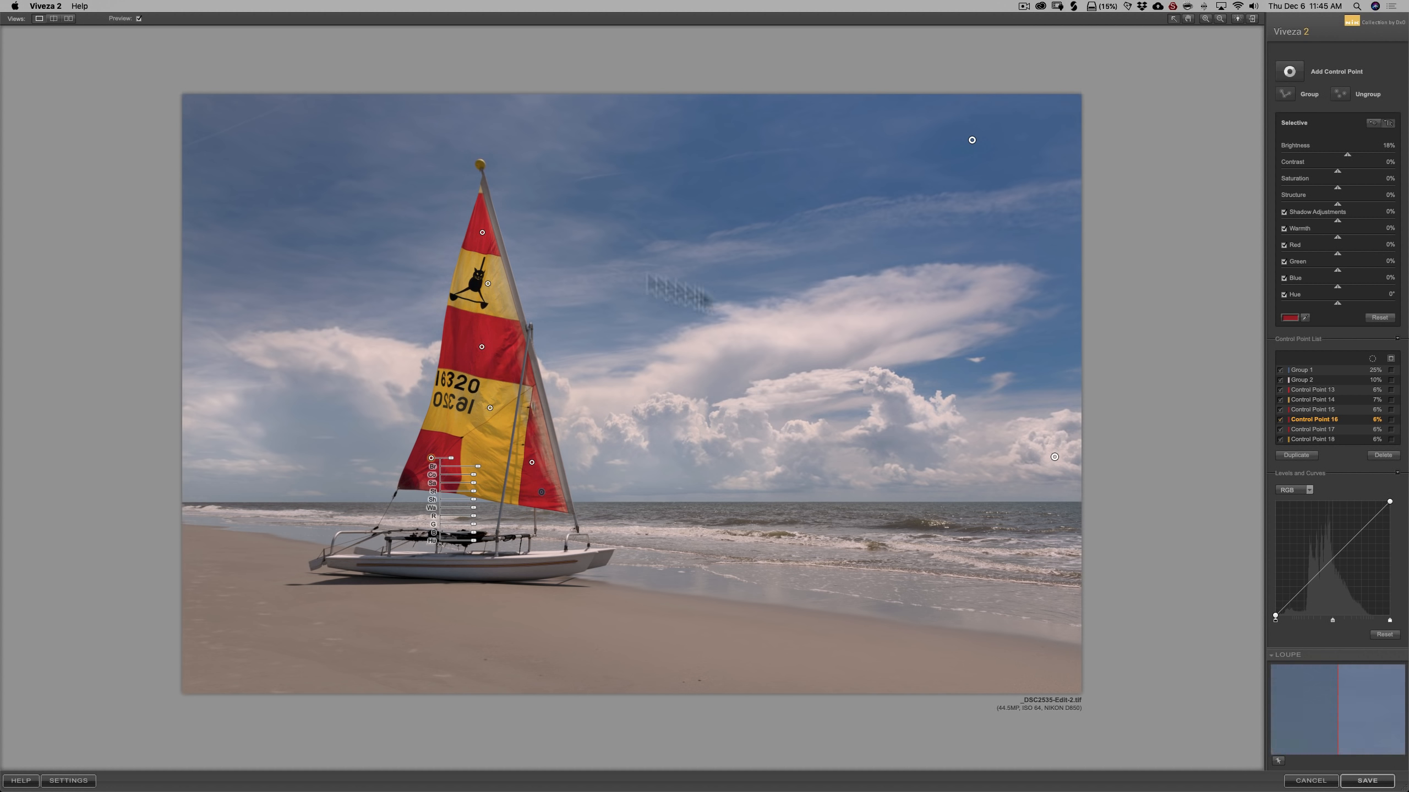
- Group the sail control points, Control Point 13 through Control Point 18, and set the group's Brightness to 20%
click(1309, 389)
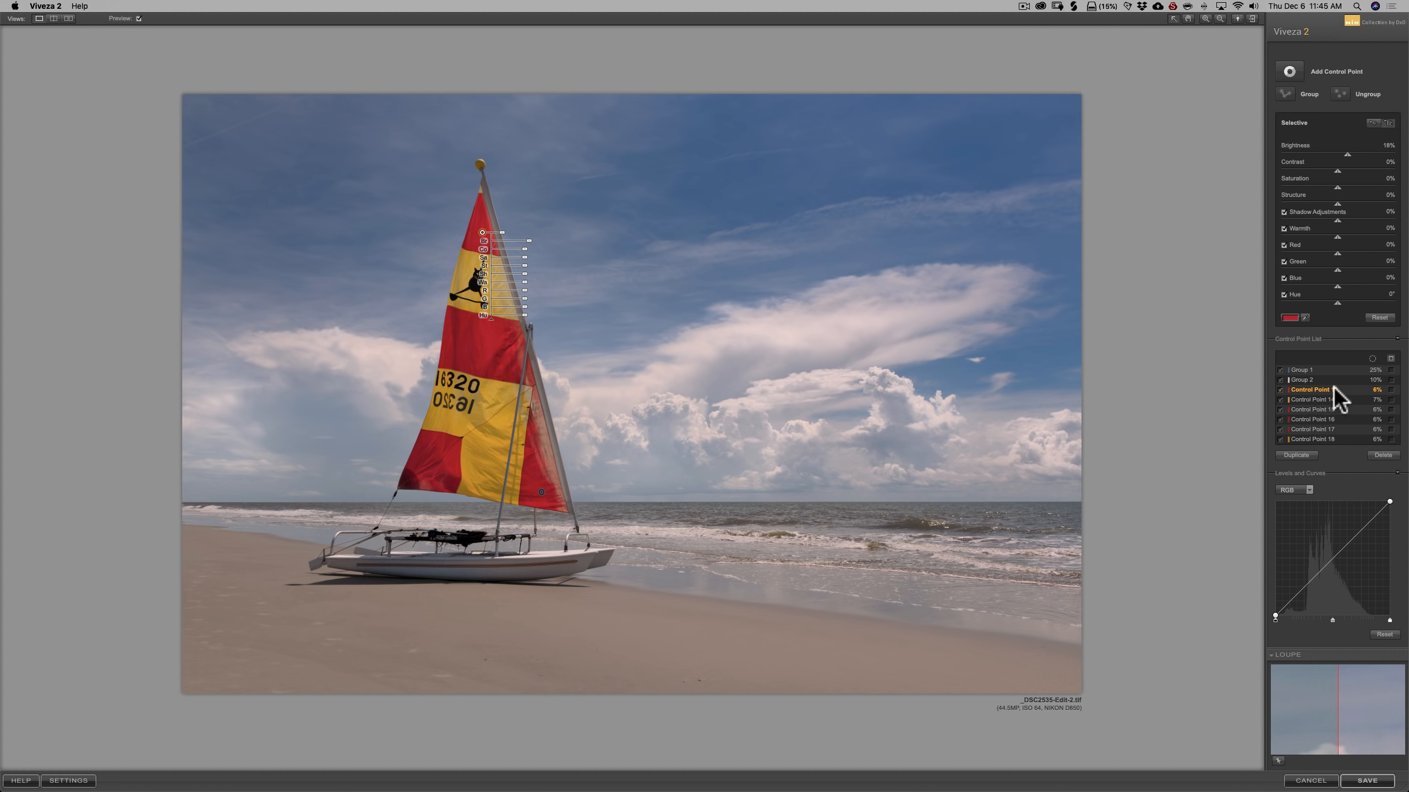
shift+click(1325, 439)
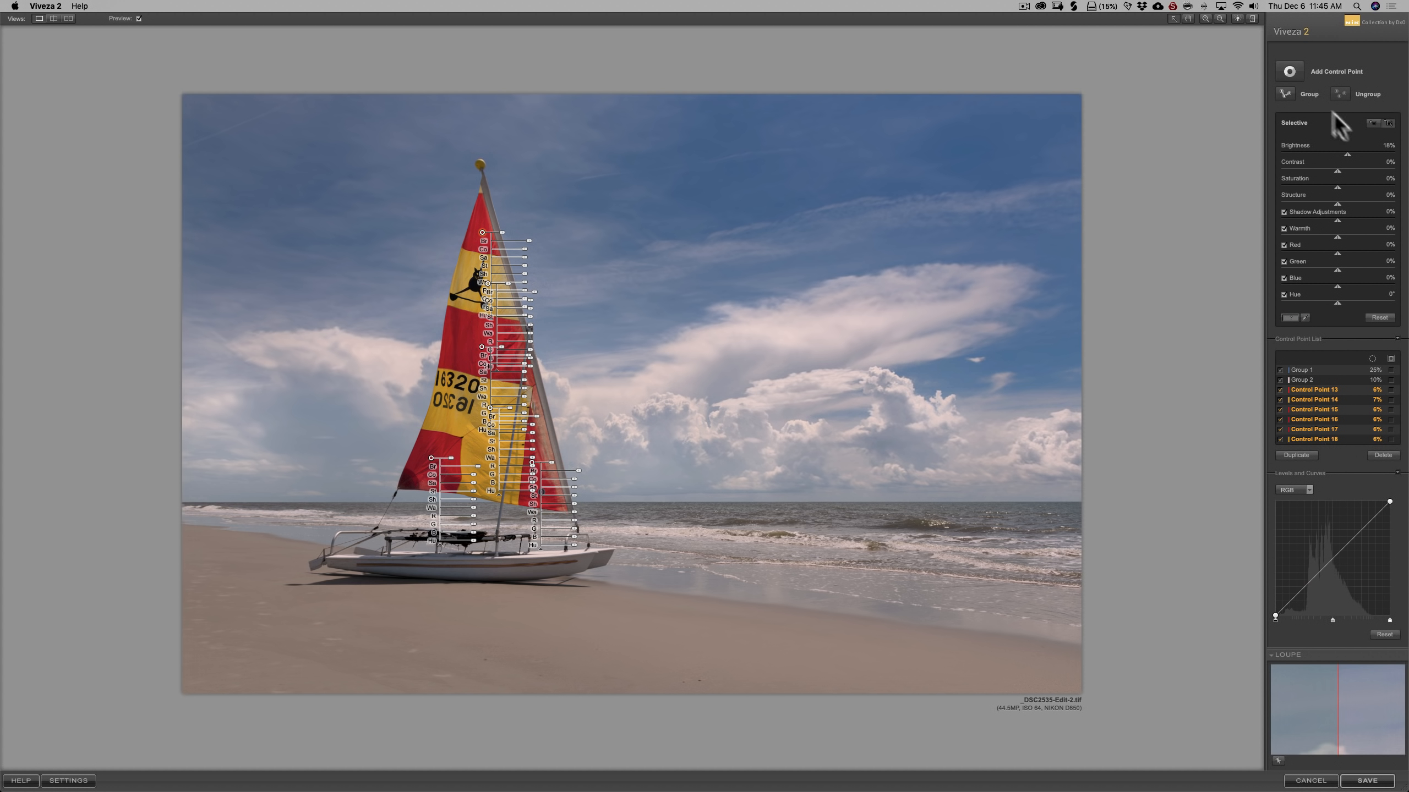
click(1288, 88)
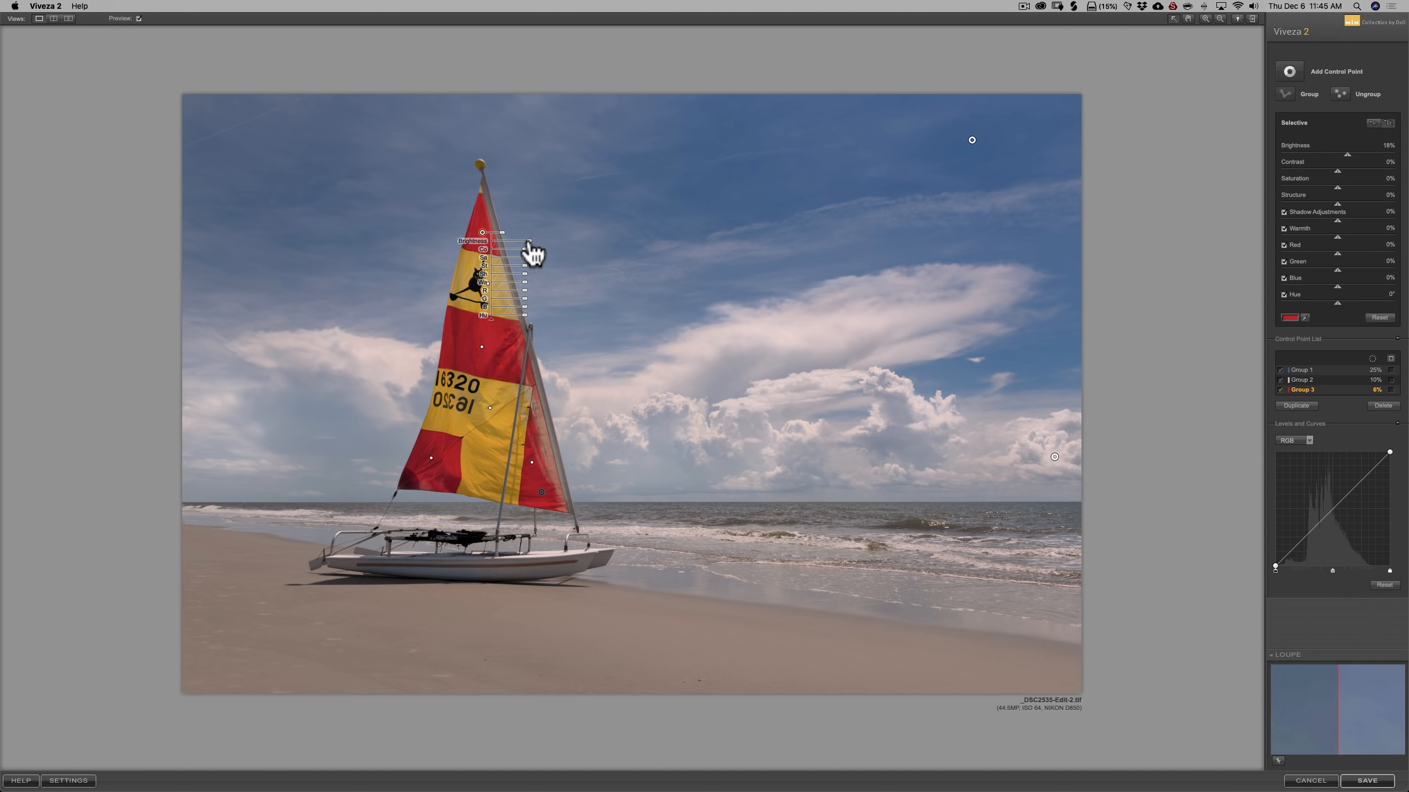
mouse_move(530, 253)
mouse_down()
mouse_move(514, 254)
mouse_move(532, 254)
mouse_up()
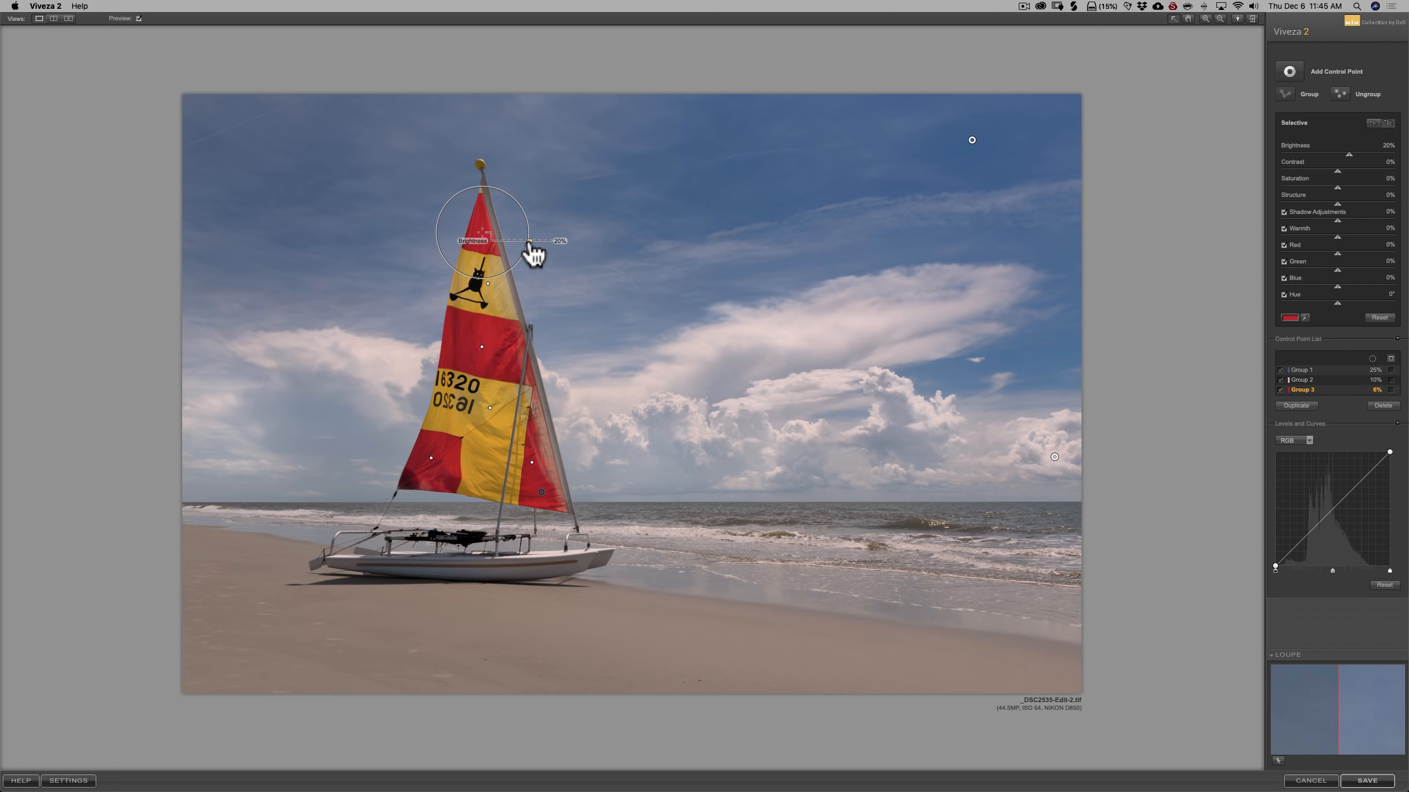
drag(530, 242, 530, 242)
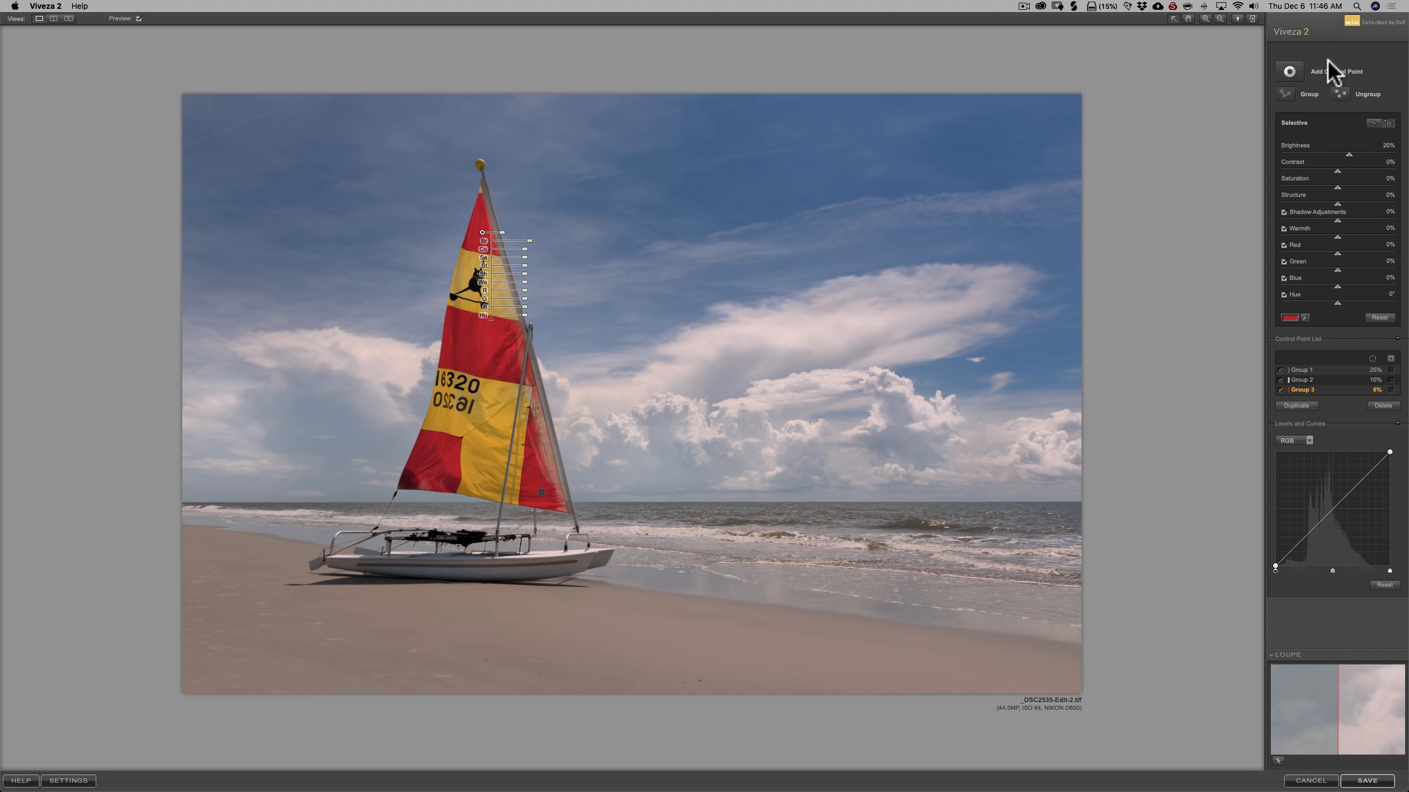
- Add a control point on the sand at the photo's left edge with 48% Warmth and 18% size, and duplicate it twice along the beach
click(1288, 71)
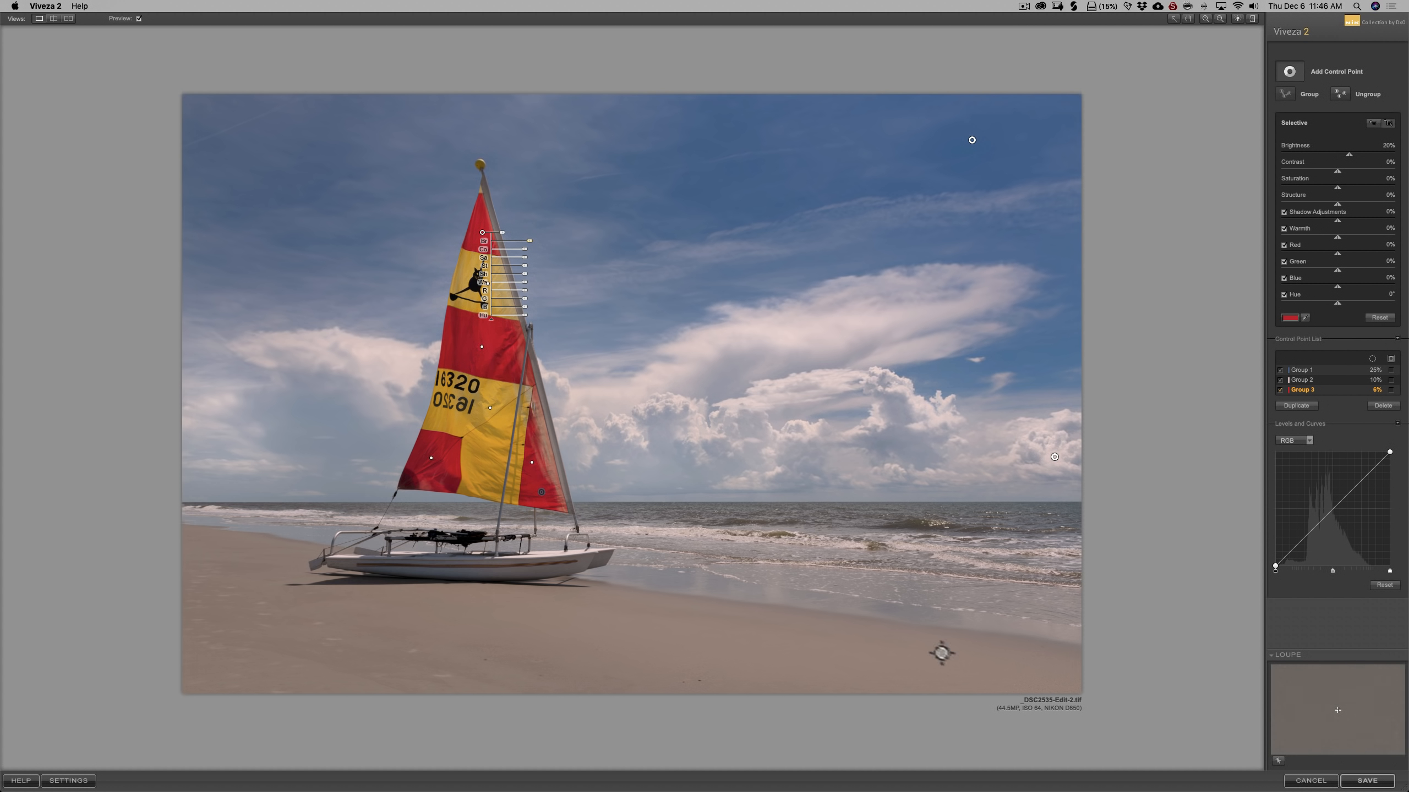
click(199, 565)
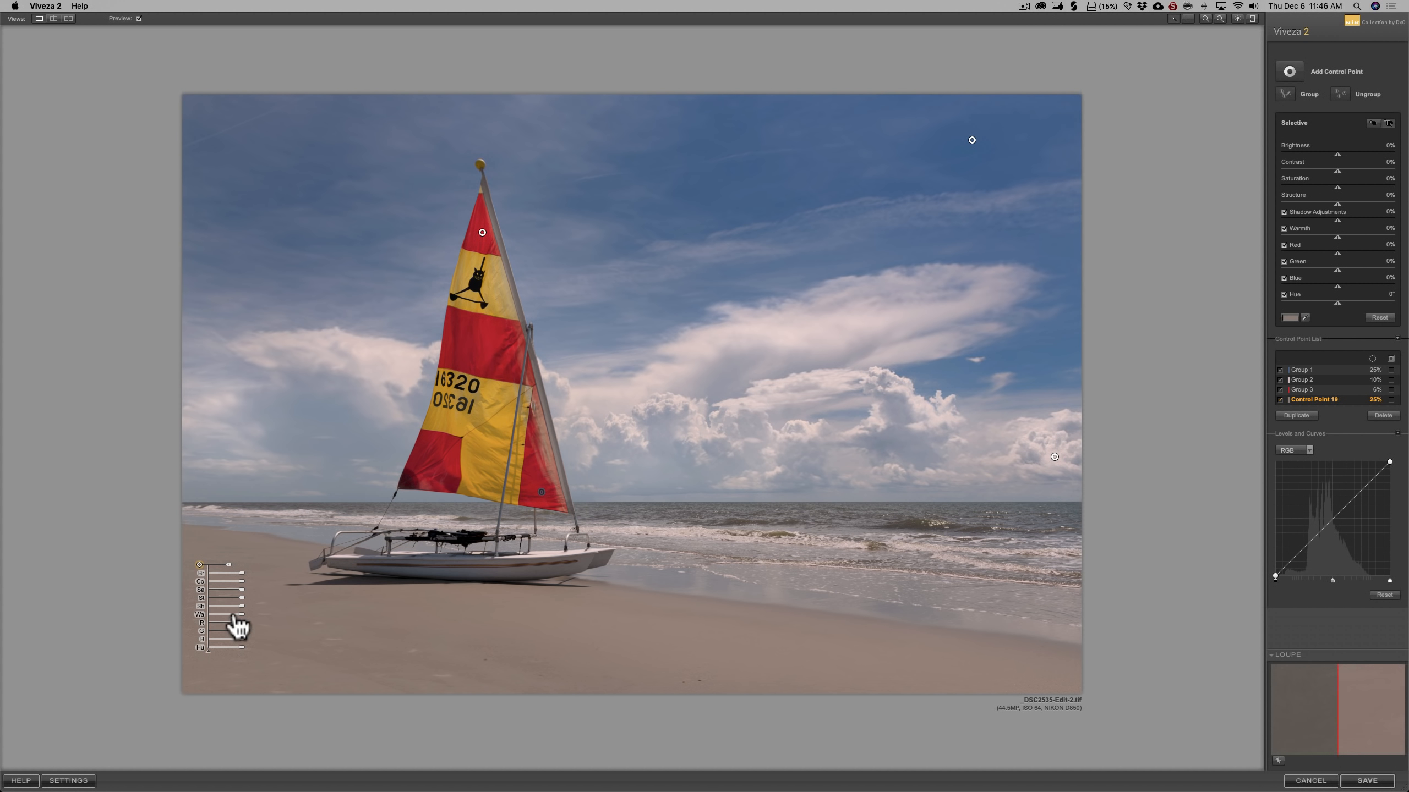
drag(241, 614, 254, 629)
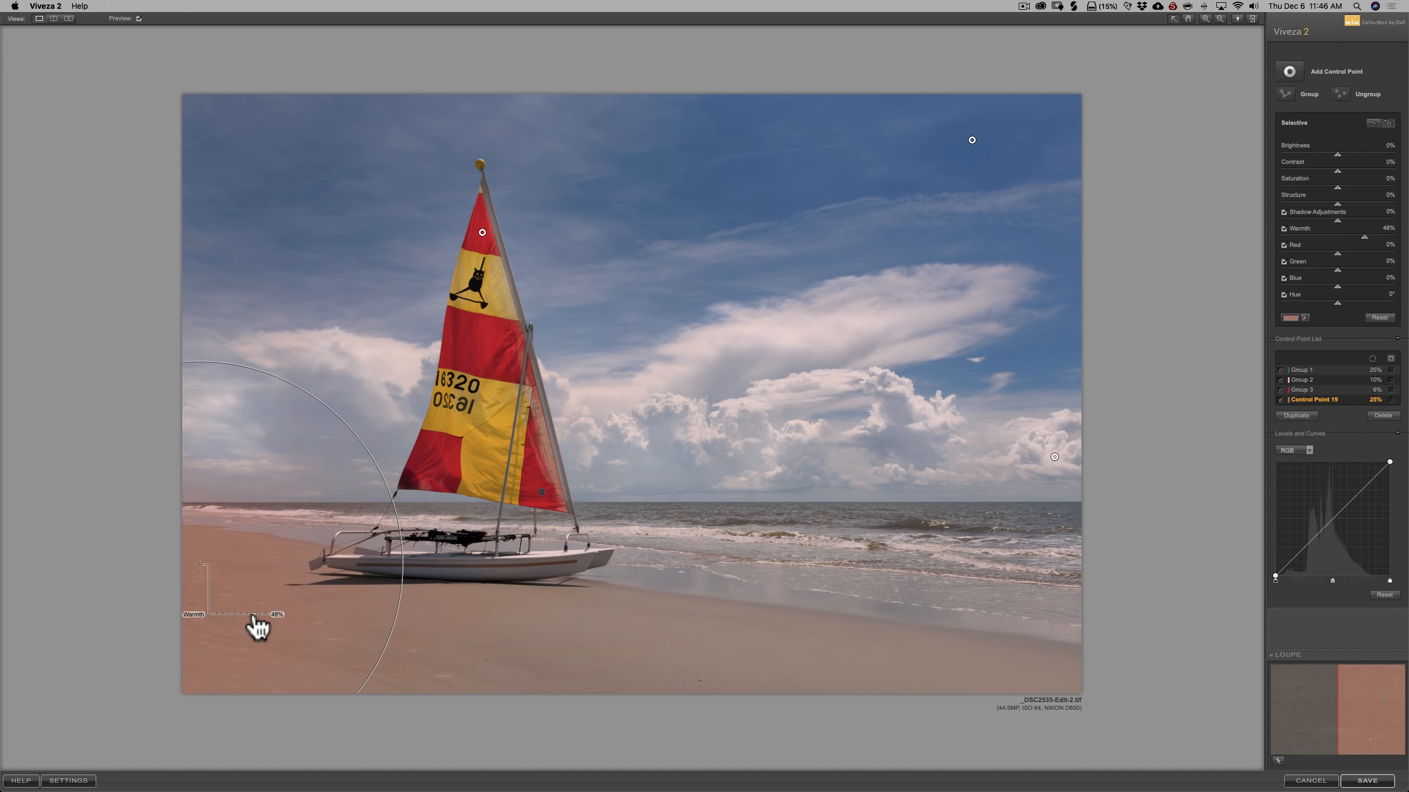
drag(253, 615, 246, 614)
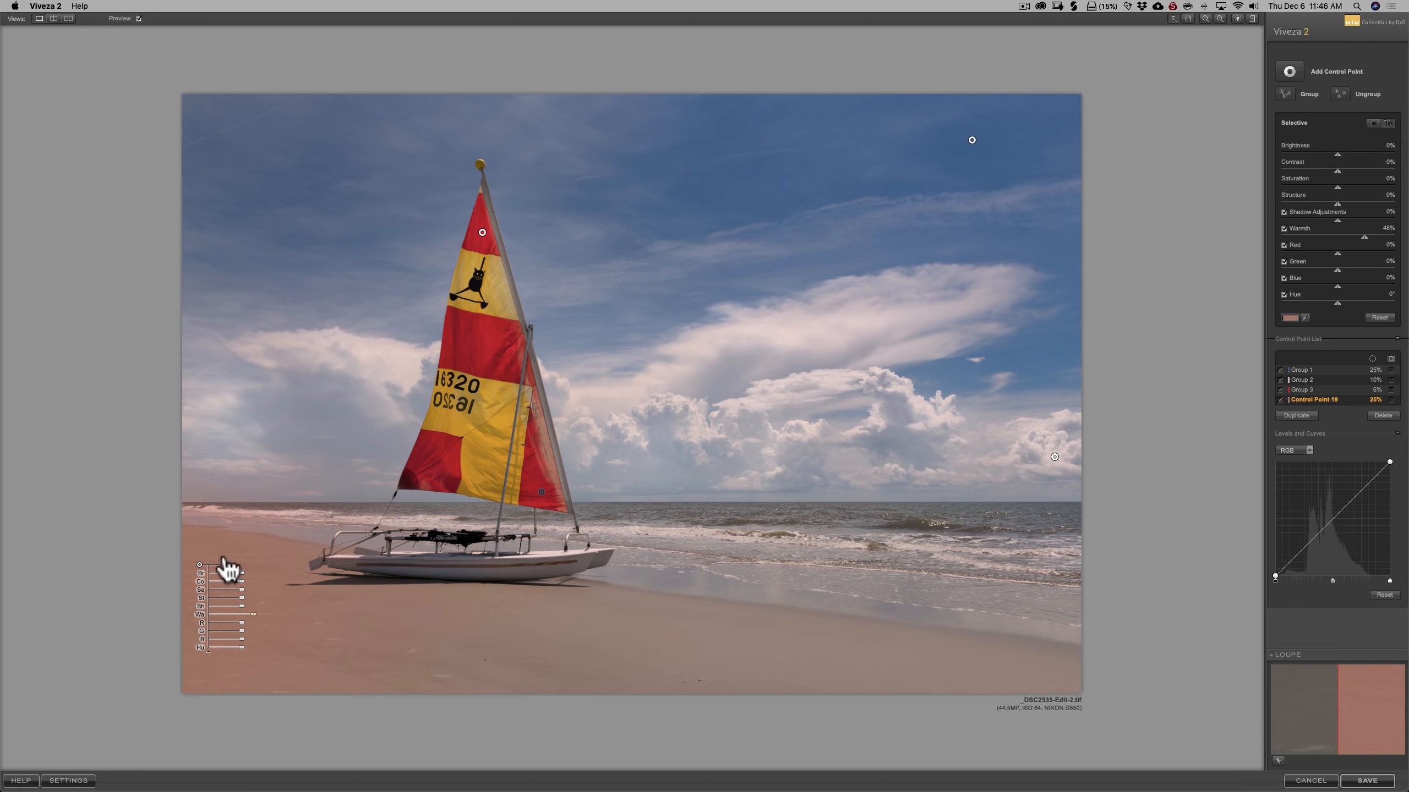
drag(228, 566, 223, 568)
drag(200, 565, 594, 648)
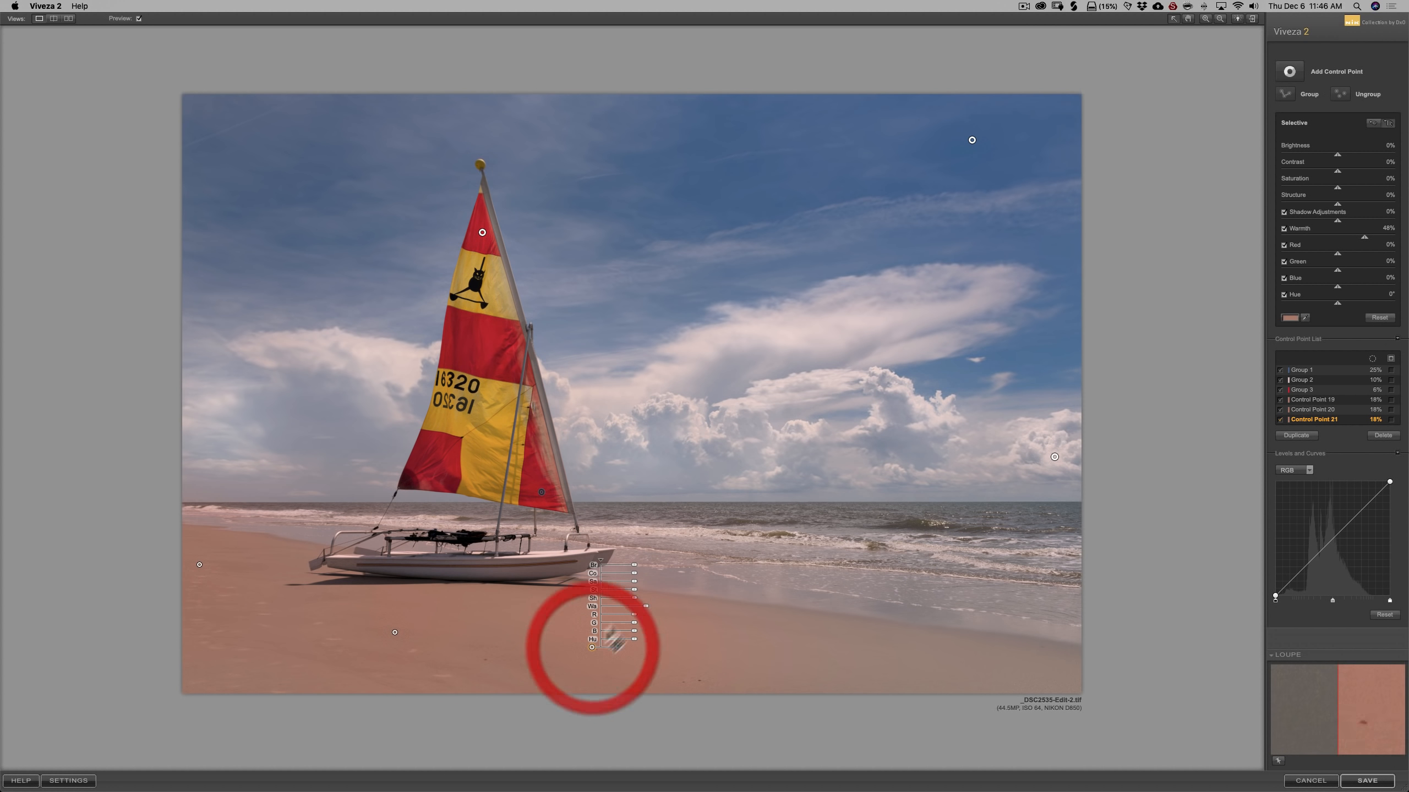
drag(634, 565, 629, 566)
double_click(629, 566)
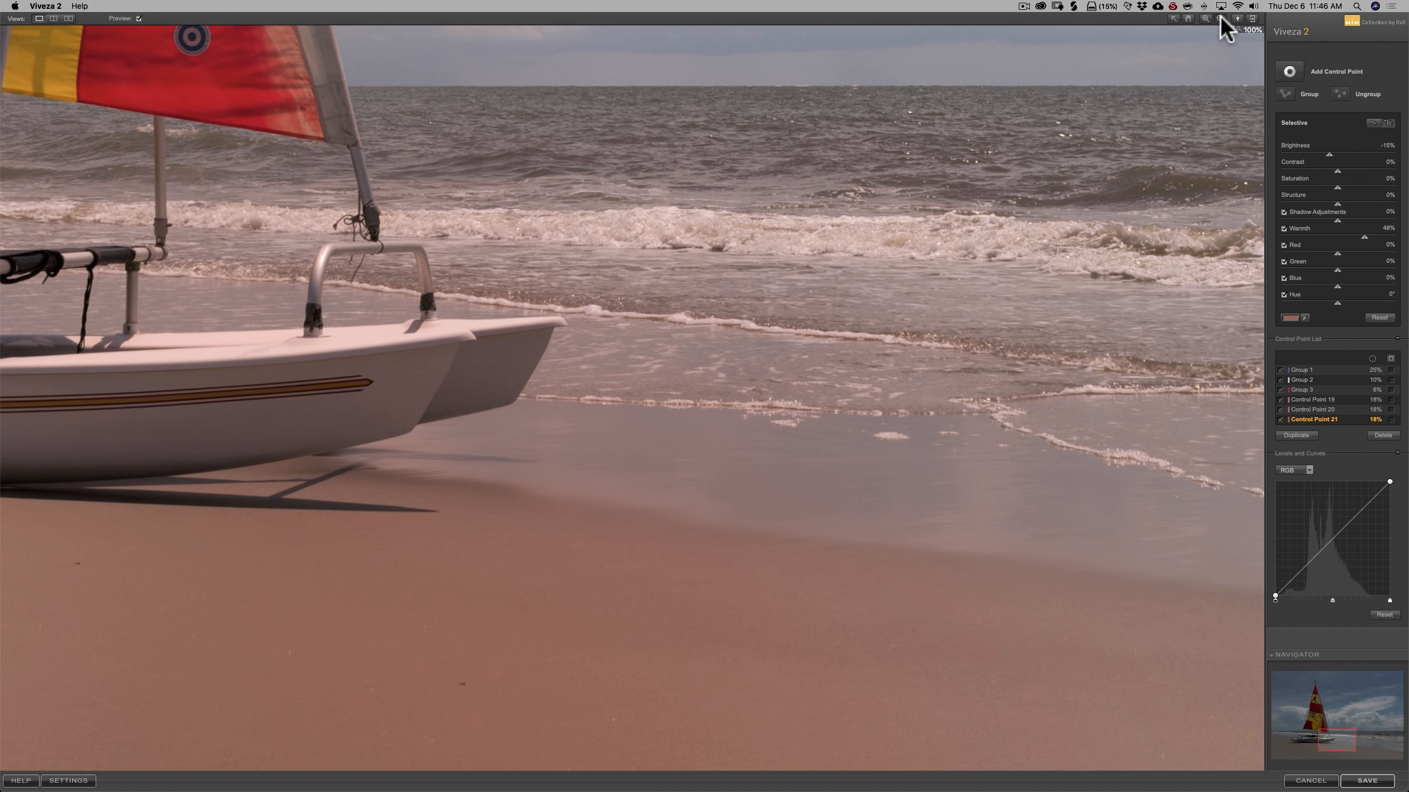
click(1220, 19)
click(815, 280)
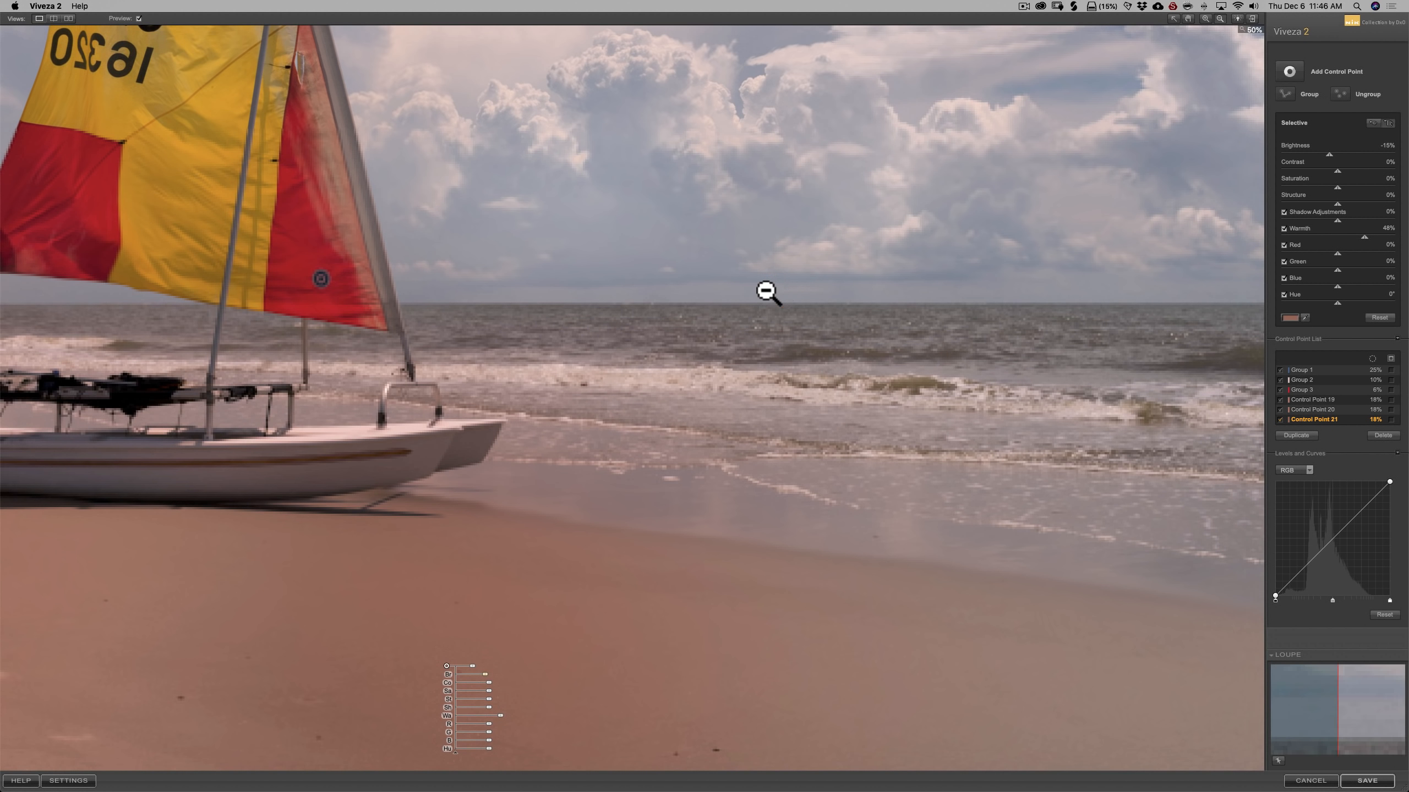
click(767, 292)
click(767, 292)
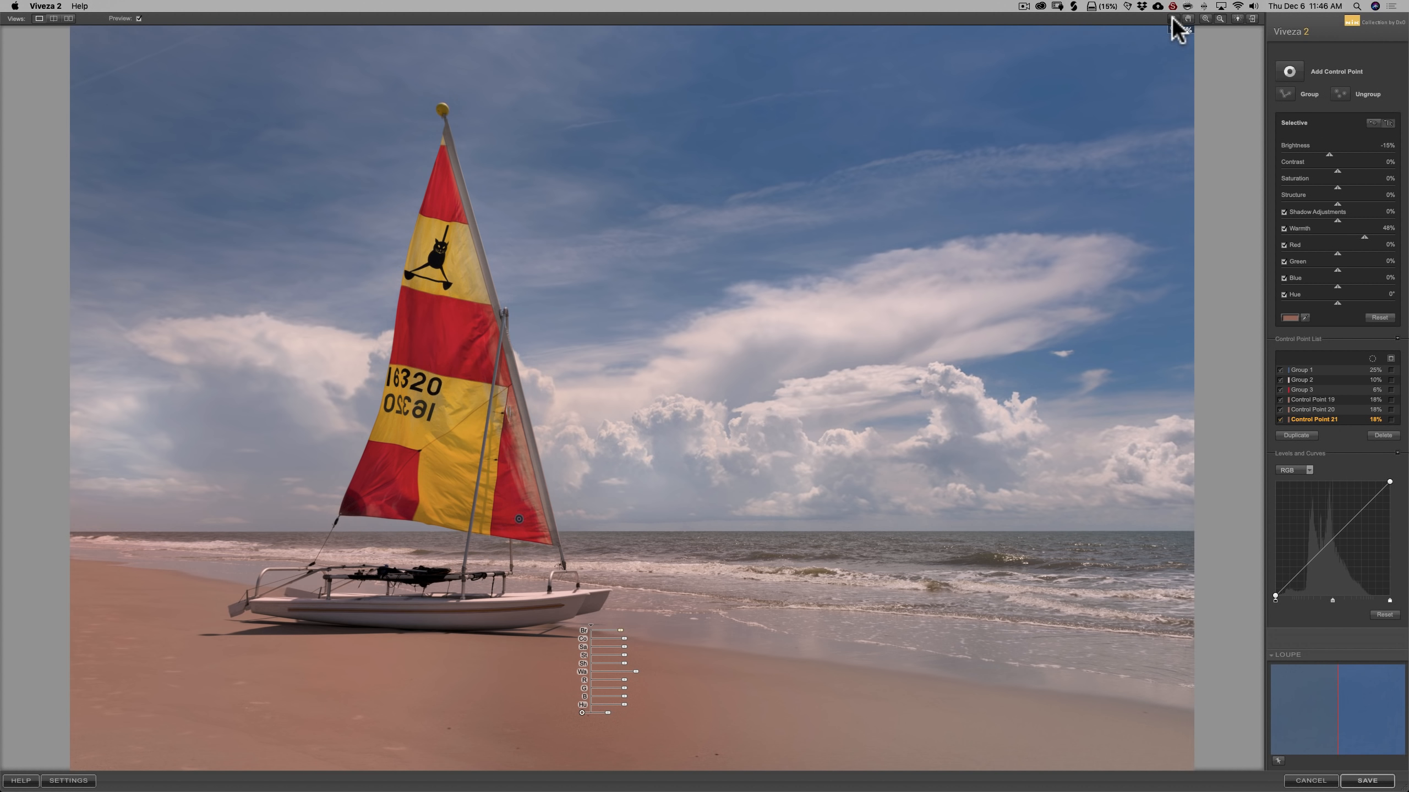
click(693, 369)
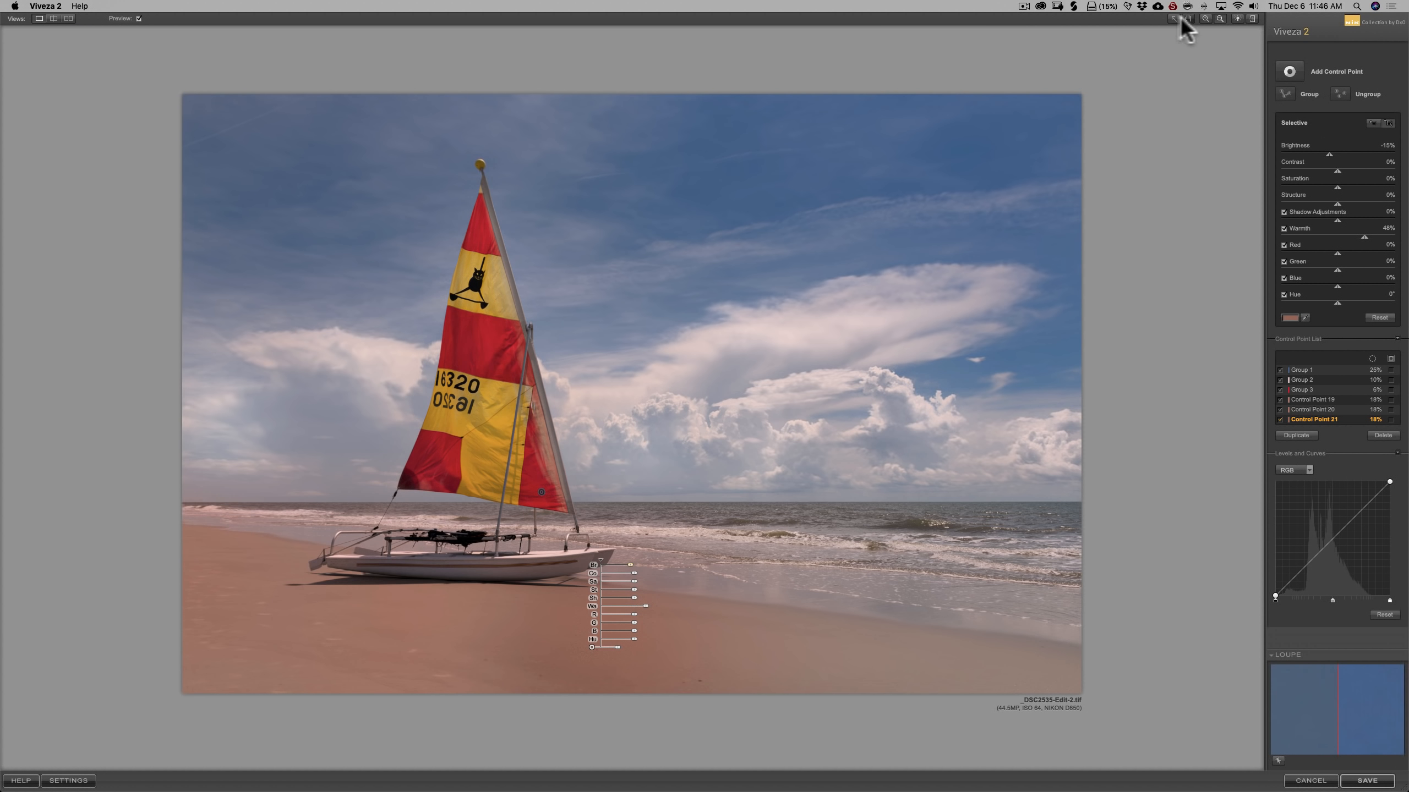
click(1173, 18)
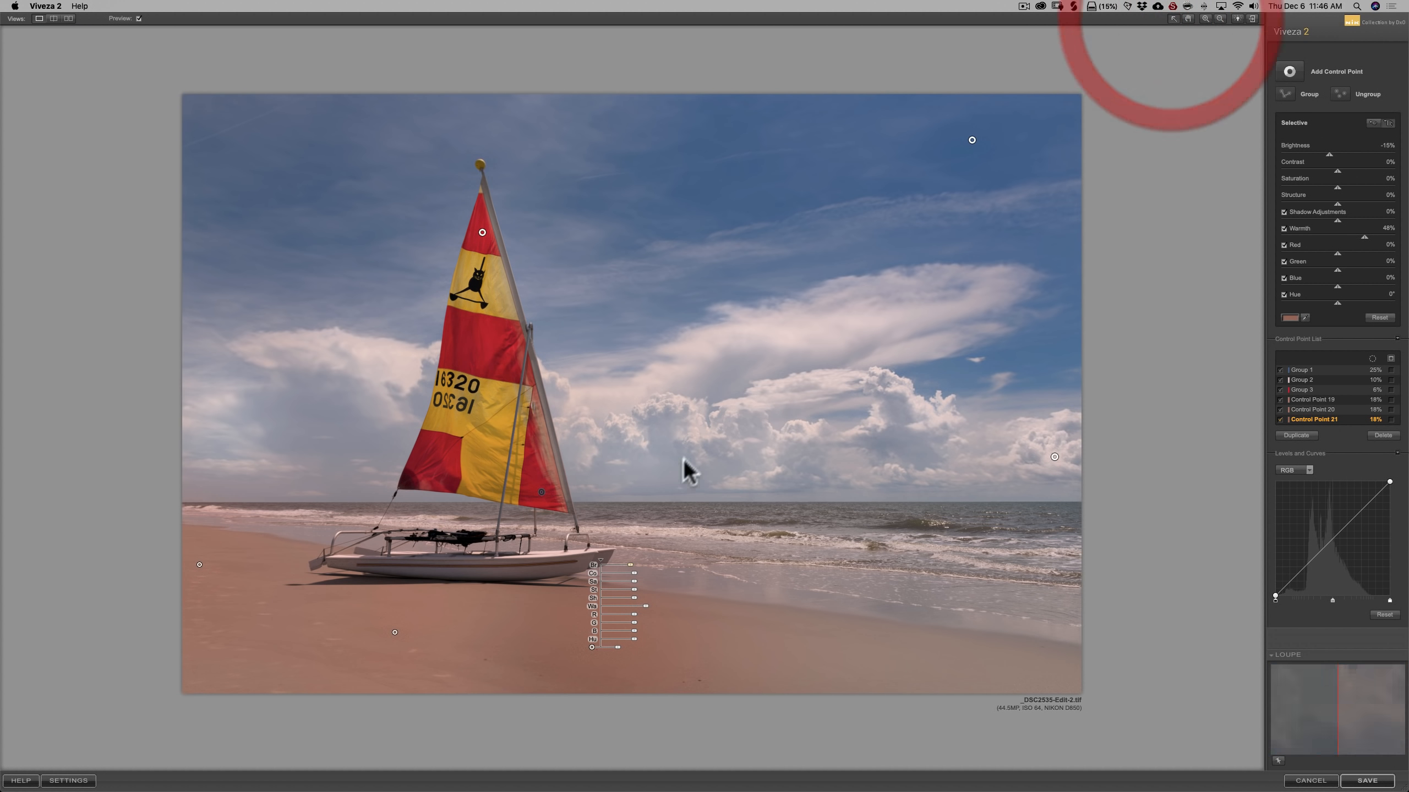
click(632, 566)
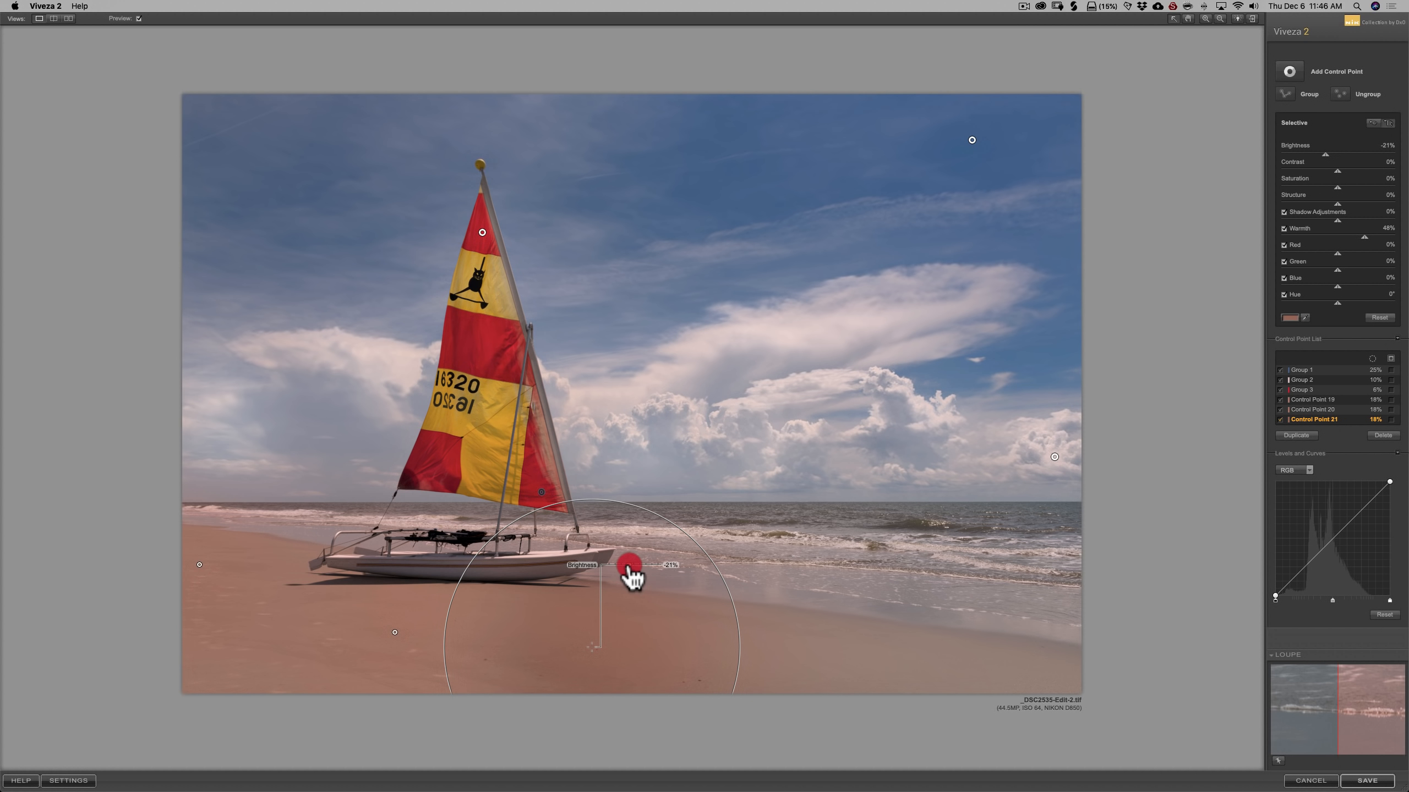
drag(628, 570, 634, 572)
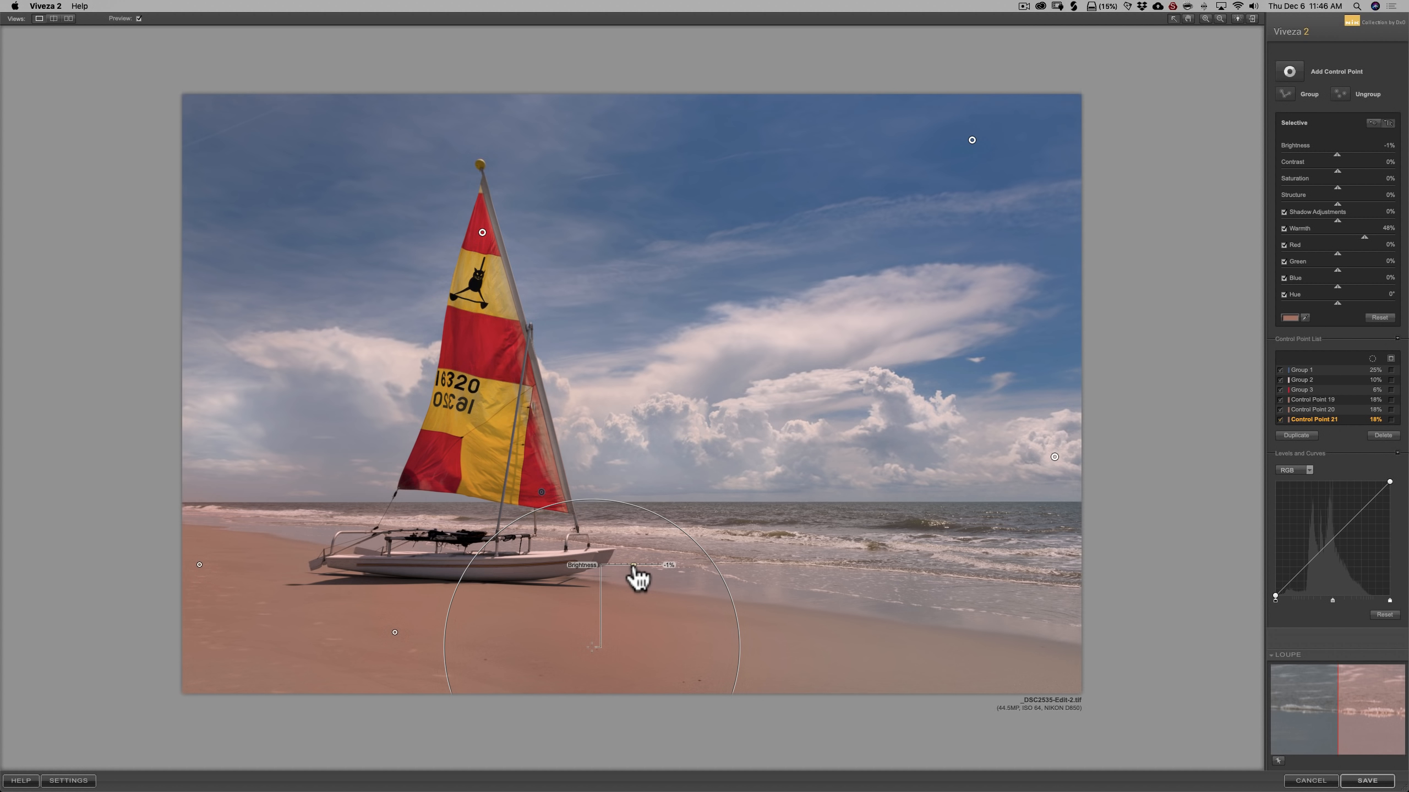
drag(634, 571, 633, 570)
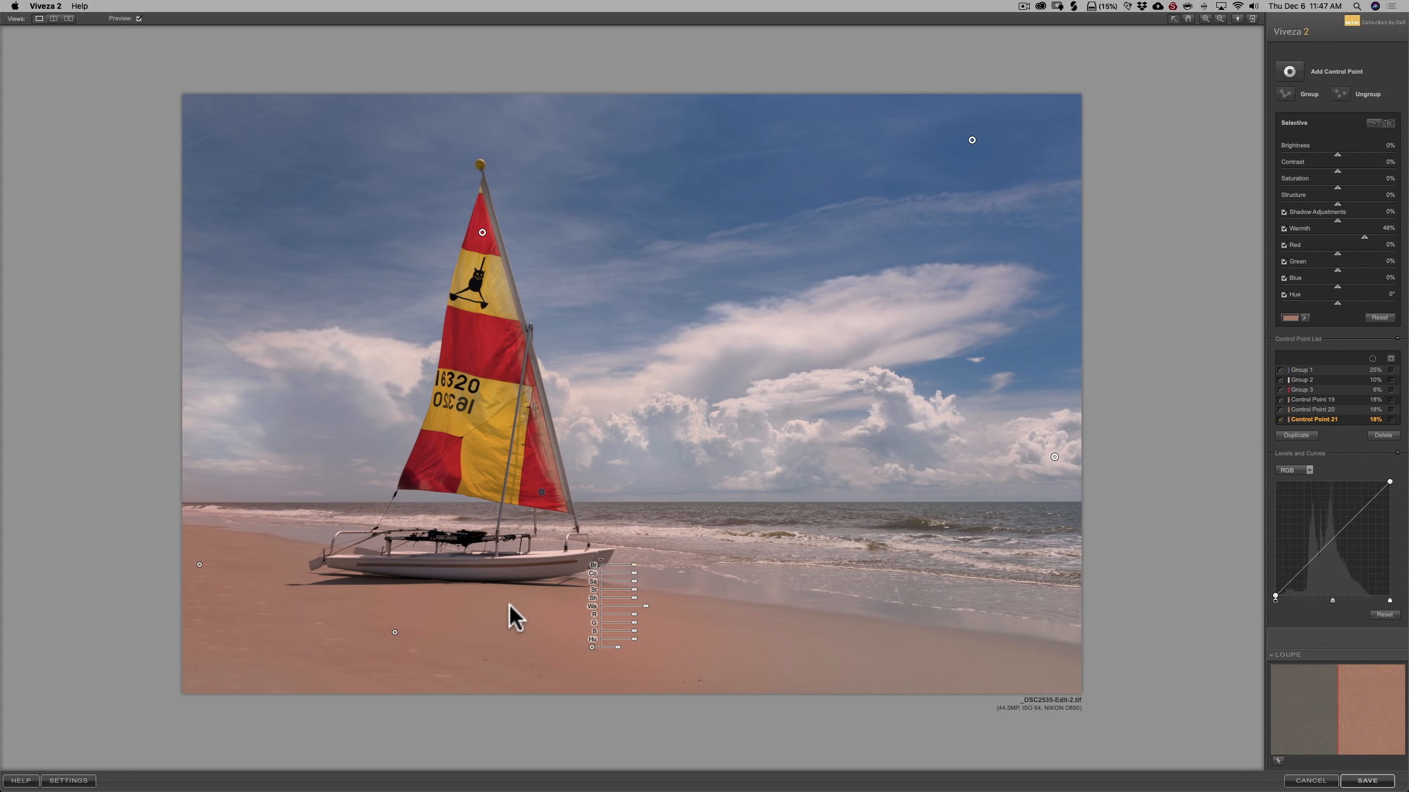
- Shrink Control Point 21 to 11%, duplicate it twice along the beach's right side, and group Control Point 19 through Control Point 23
drag(617, 648, 615, 648)
drag(592, 647, 1008, 661)
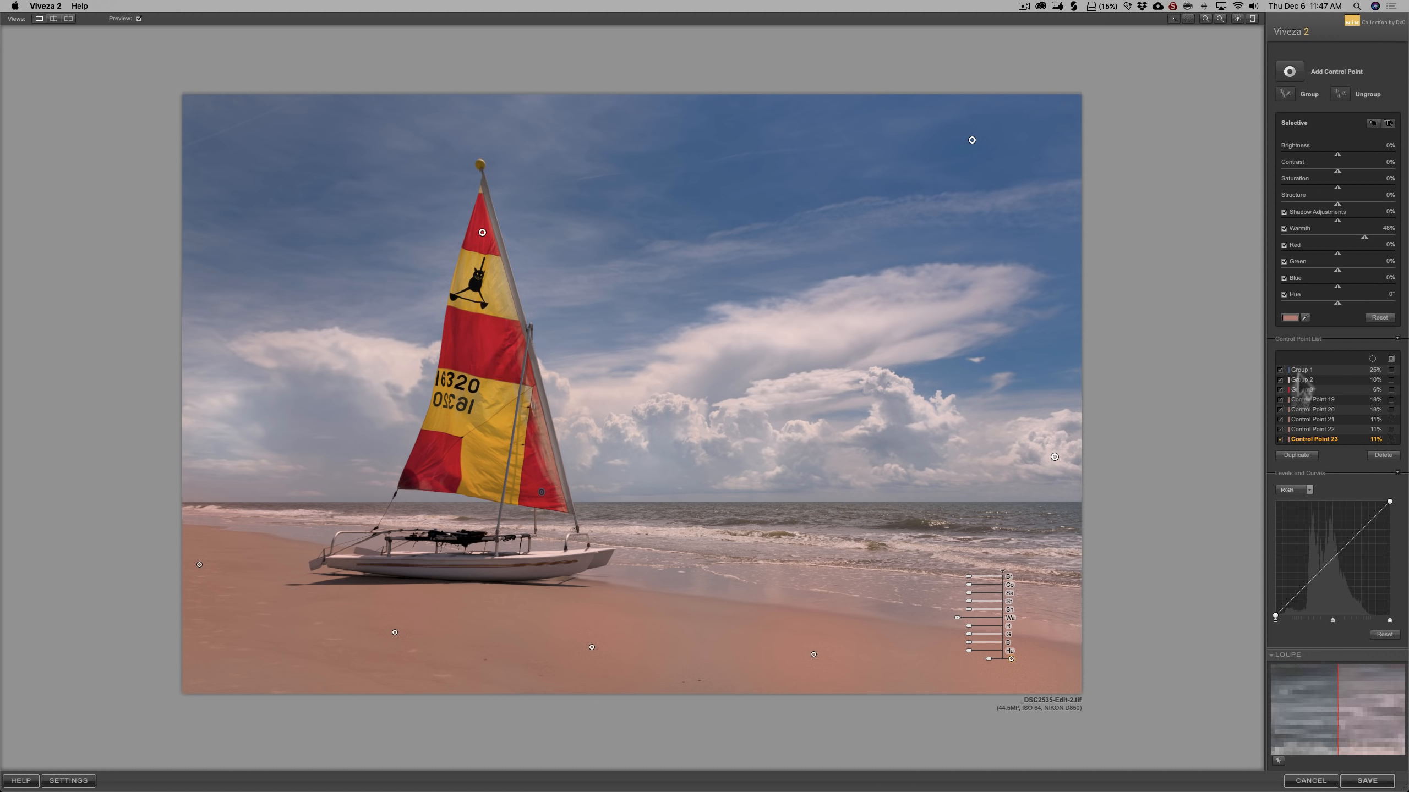
click(1303, 400)
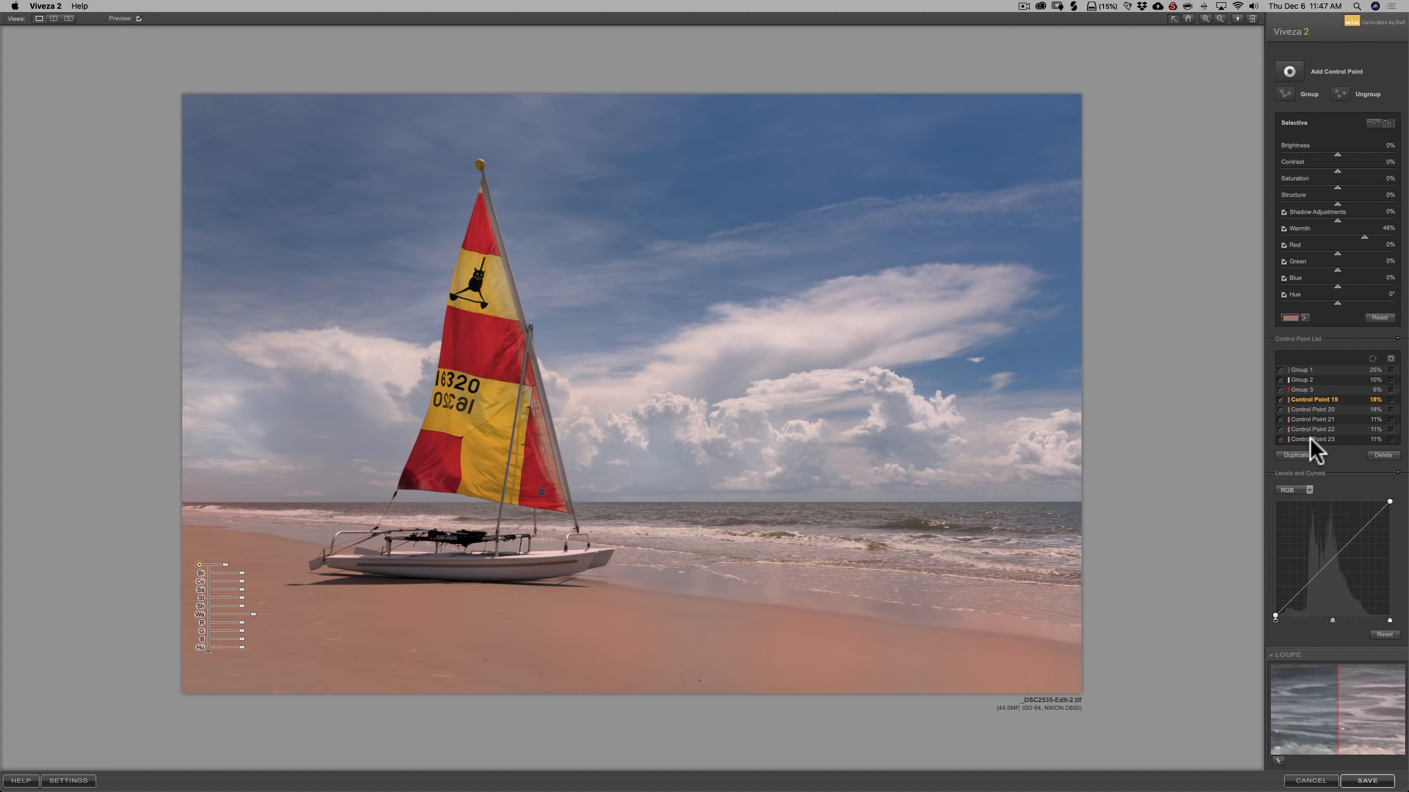
shift+click(1310, 439)
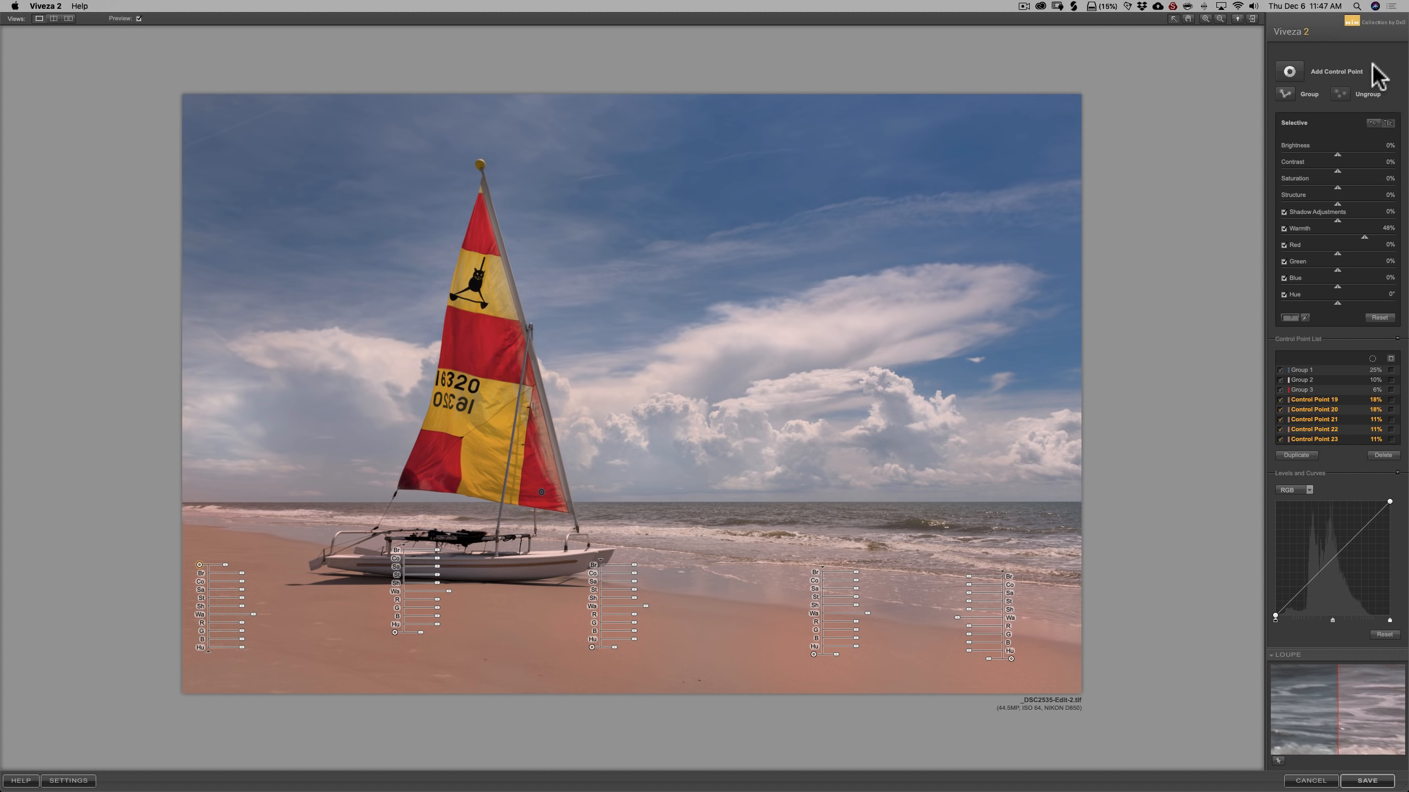
click(1284, 91)
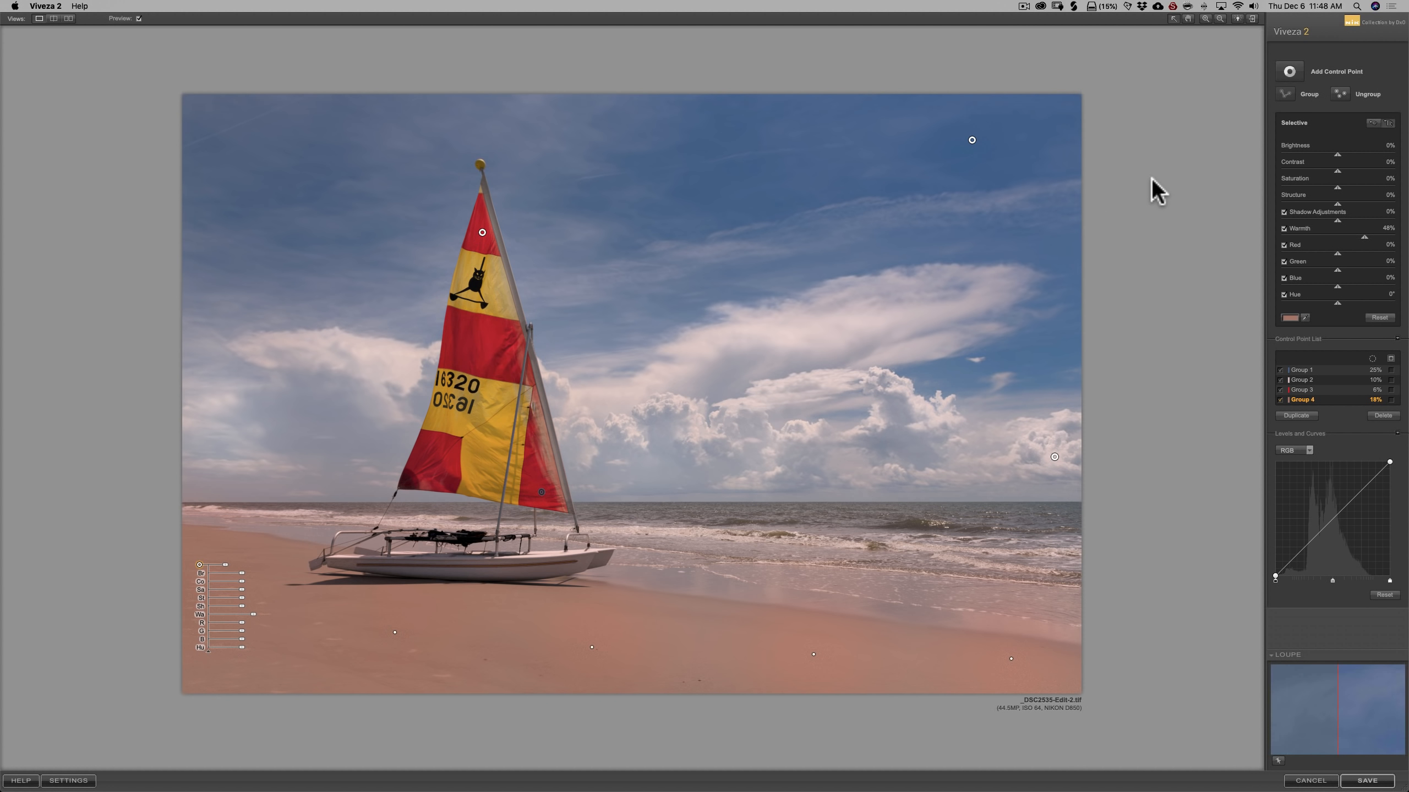
- Deselect the control points and set the global Brightness to 16%
click(1186, 128)
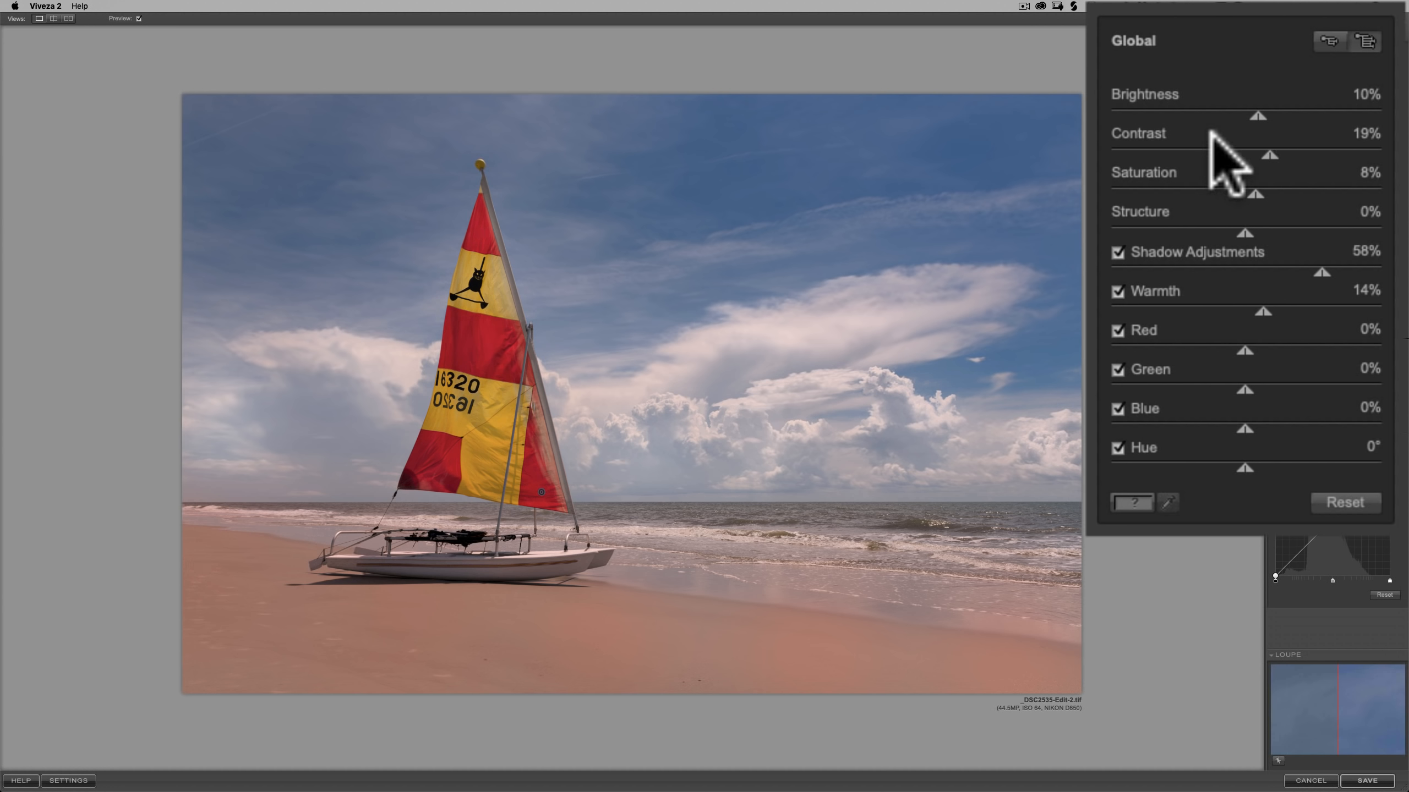
mouse_move(1252, 106)
mouse_down()
mouse_move(1314, 105)
mouse_move(1278, 109)
mouse_up()
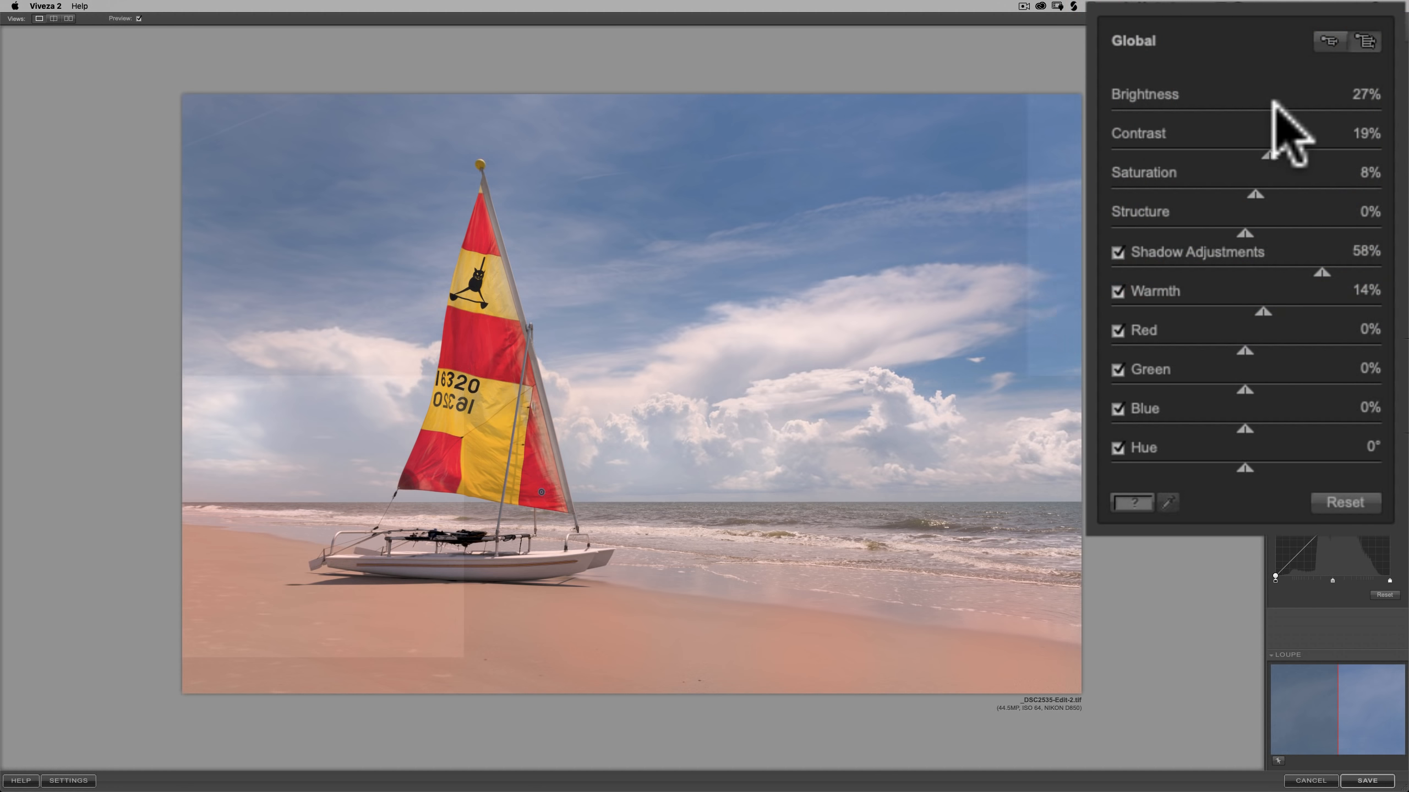
double_click(1277, 111)
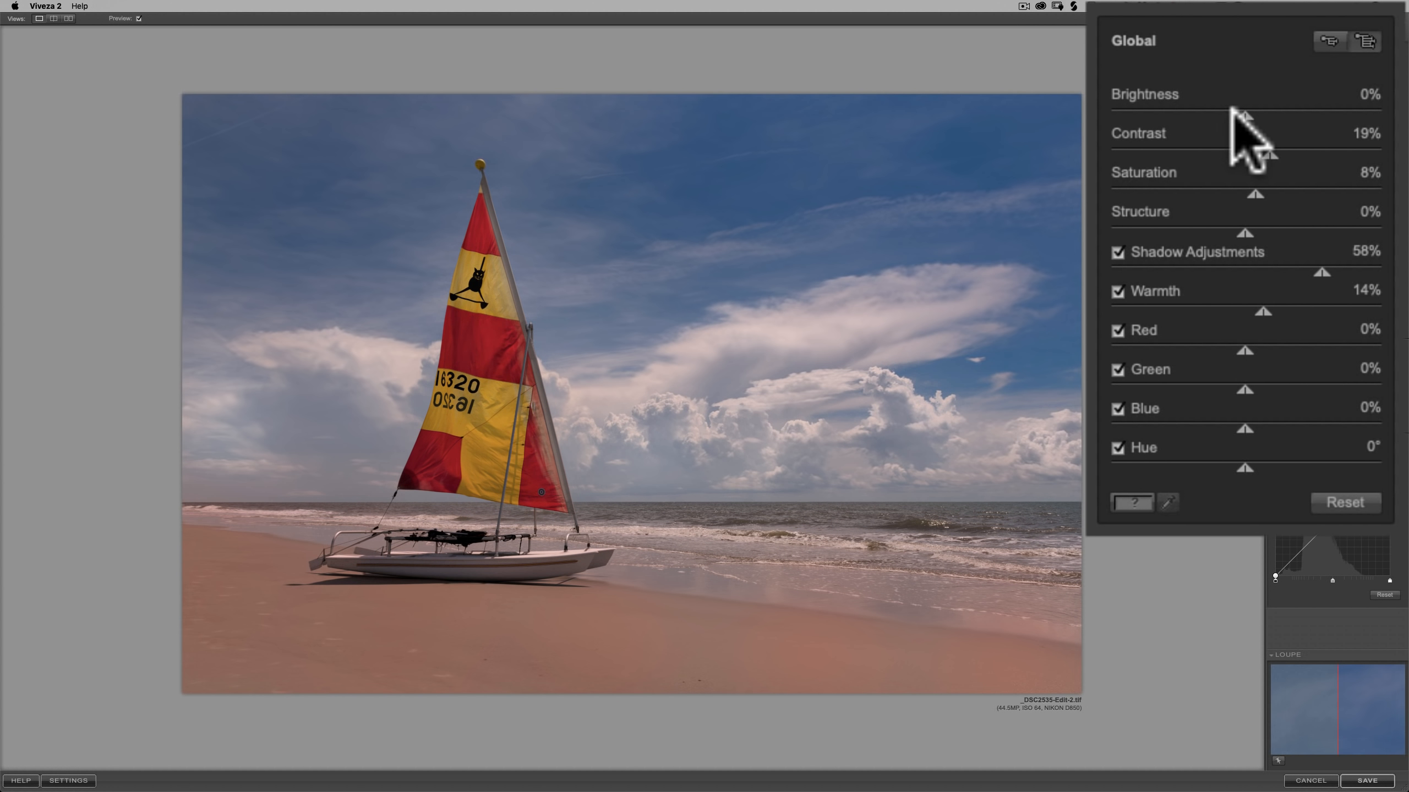
drag(1244, 118, 1259, 111)
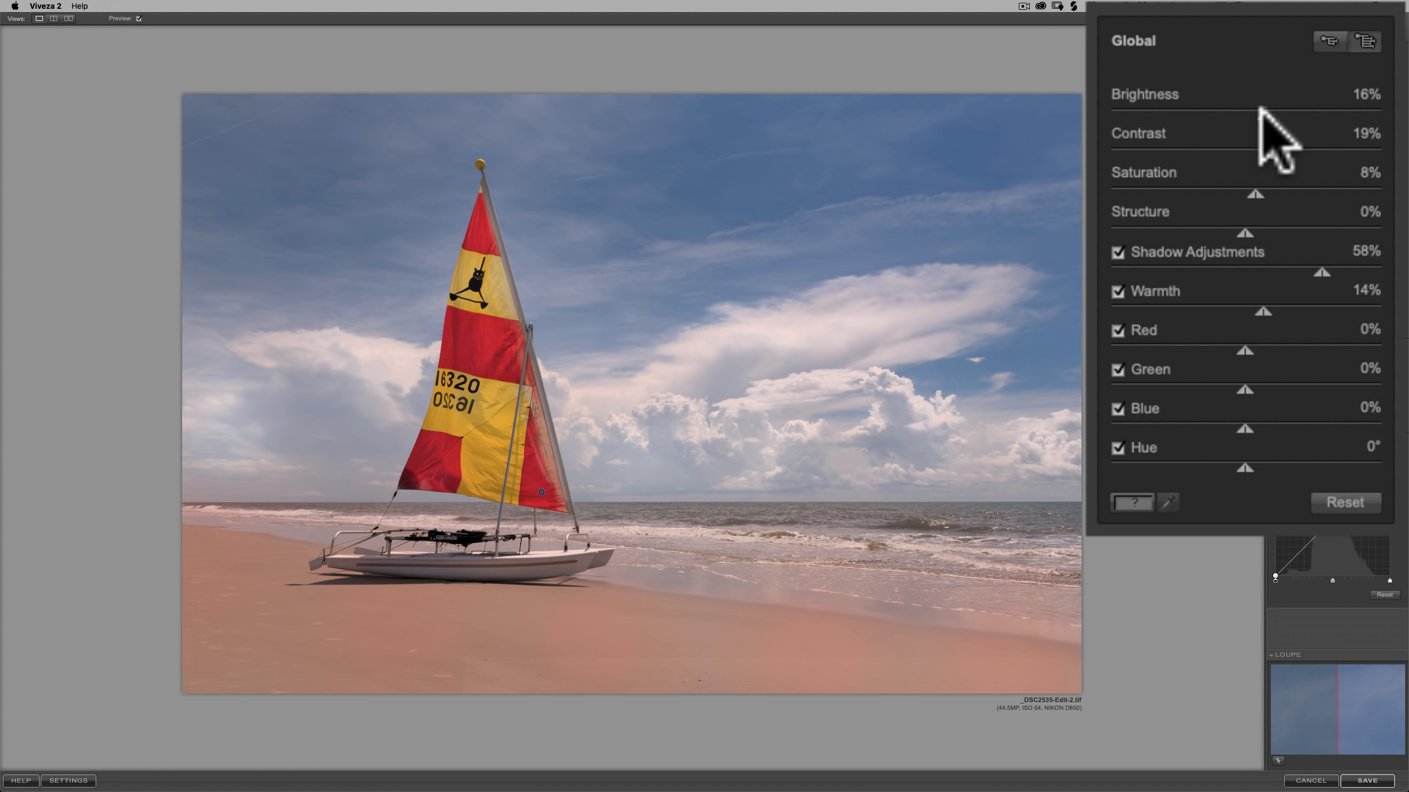
- Save the Viveza 2 adjustments to the sailboat photo and return to Lightroom Classic
click(1261, 108)
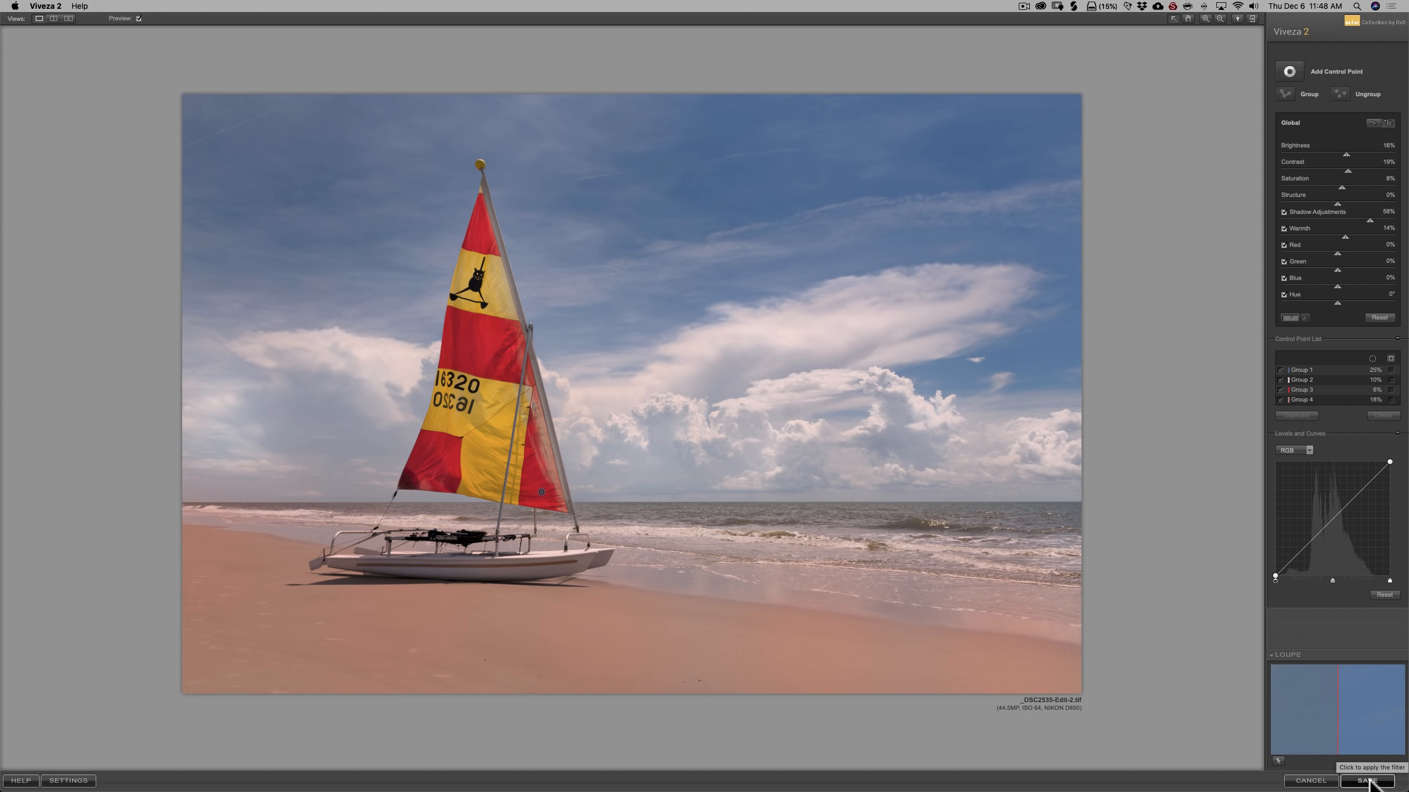
click(1368, 783)
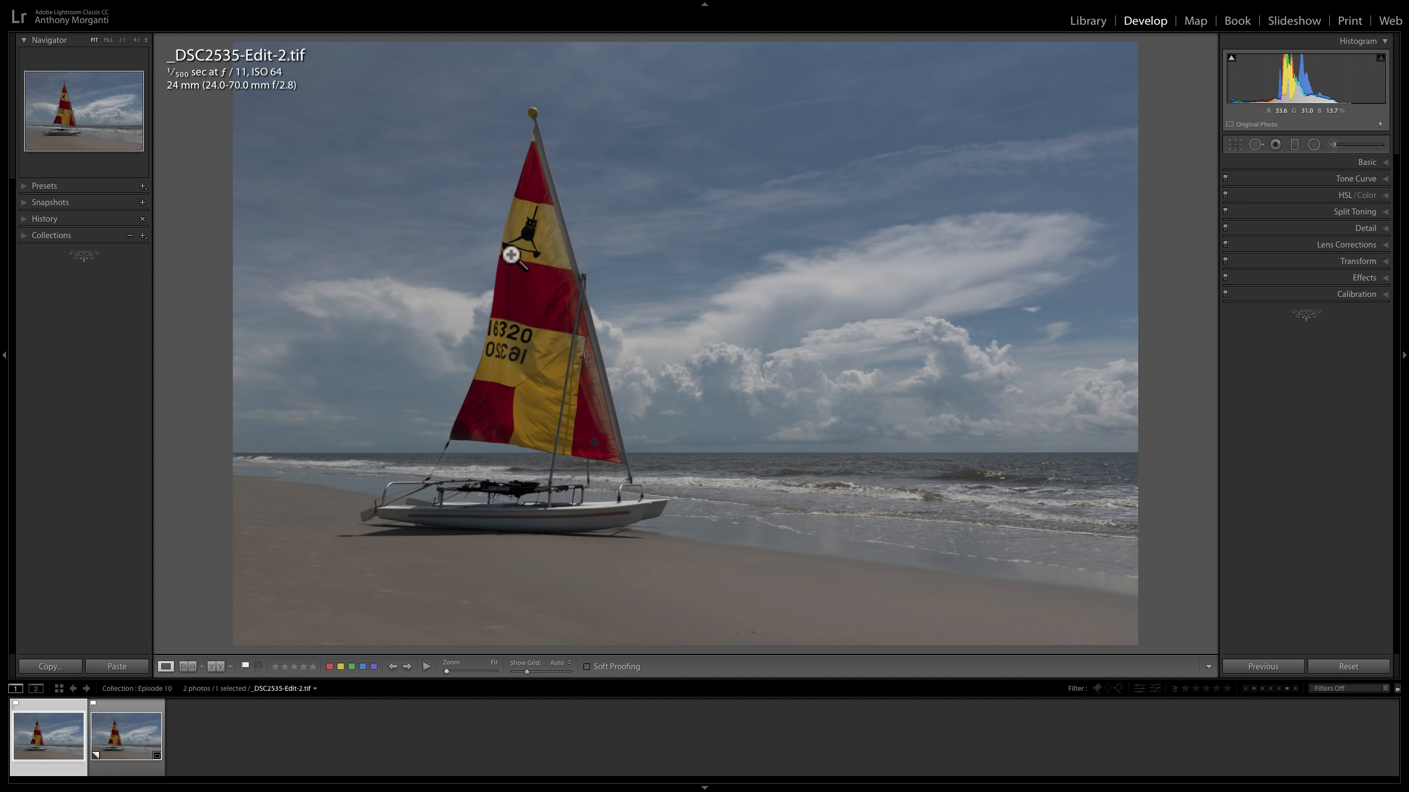
- Resolve the metadata conflict on _DSC2535-Edit-2.tif by importing its settings from disk, and compare it with _DSC2535.NEF Copy 1
click(120, 743)
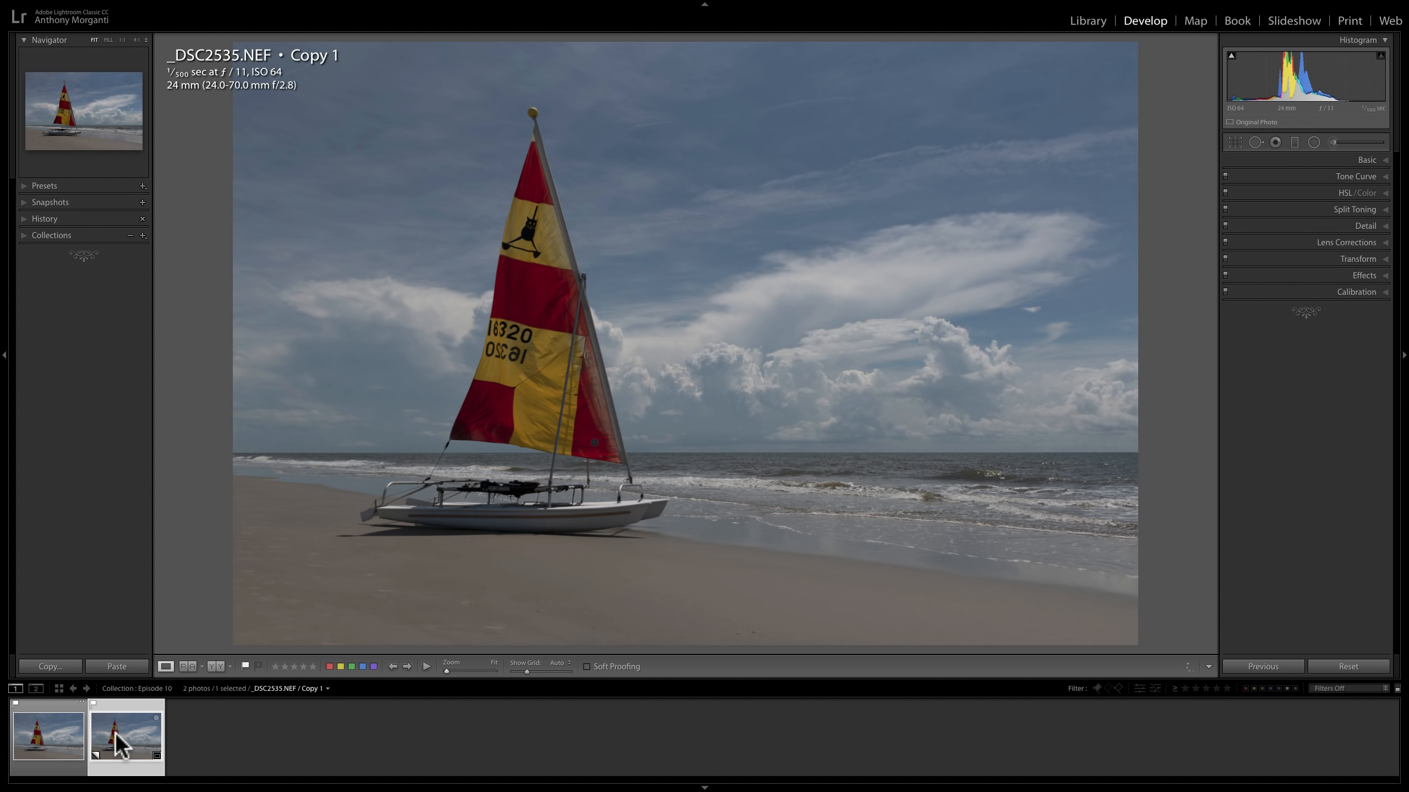
click(53, 740)
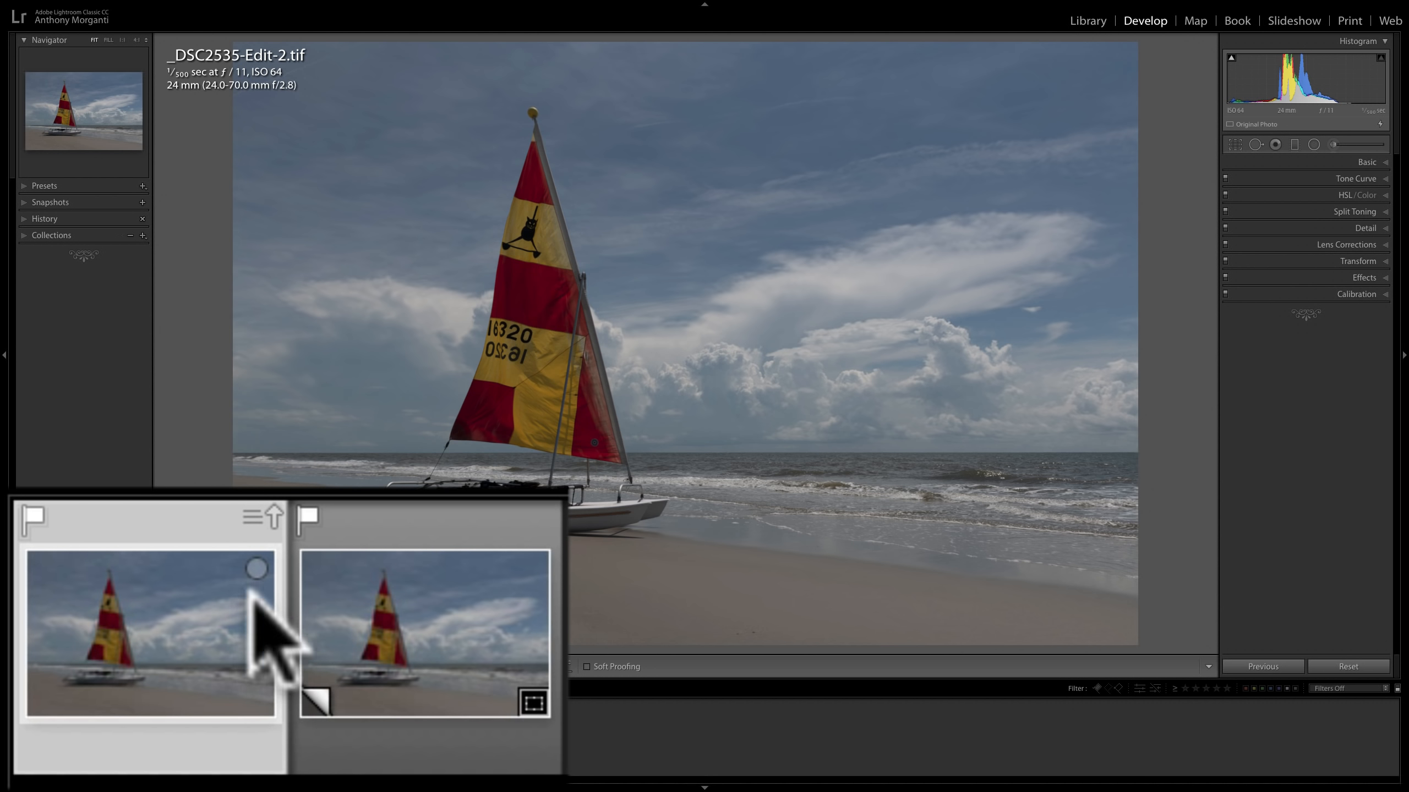
click(253, 519)
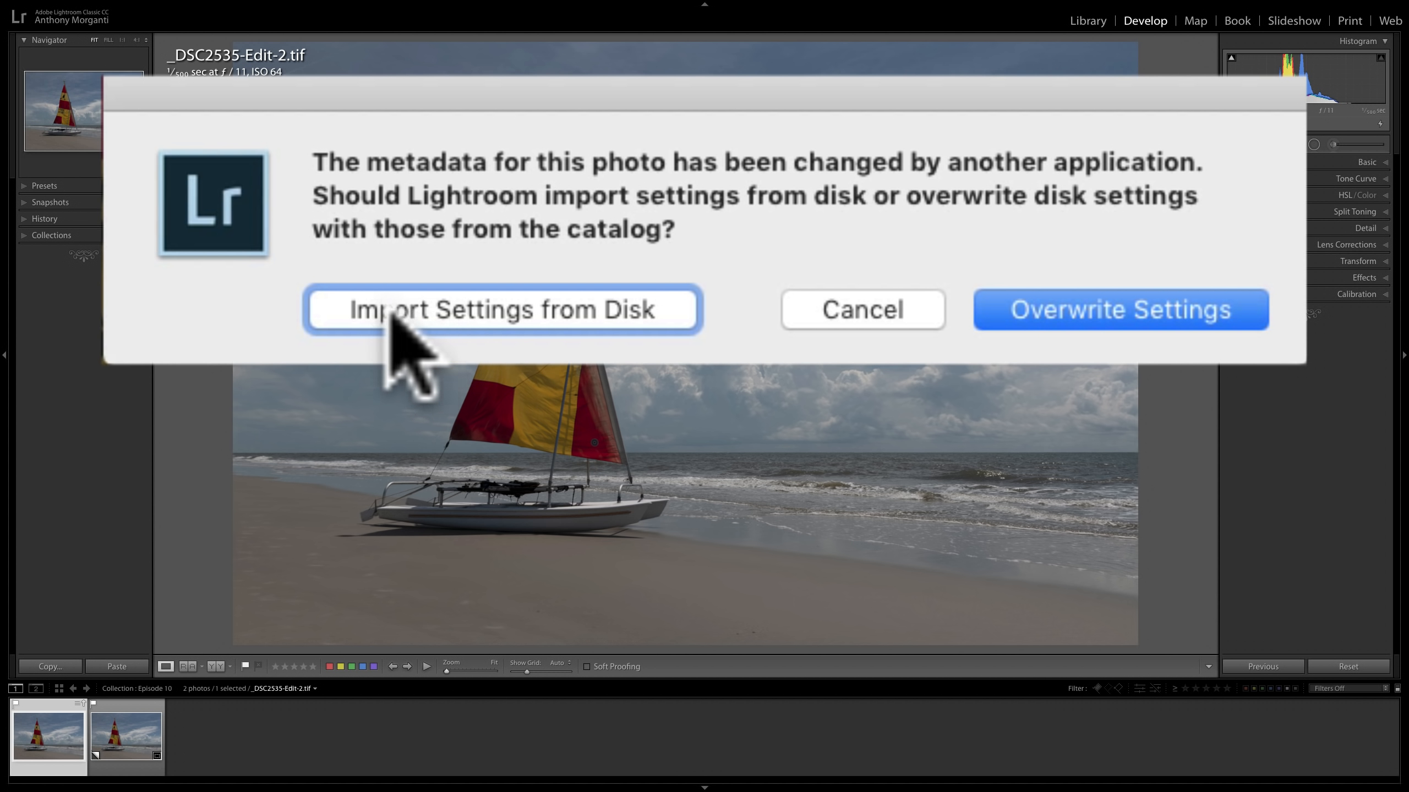
click(474, 314)
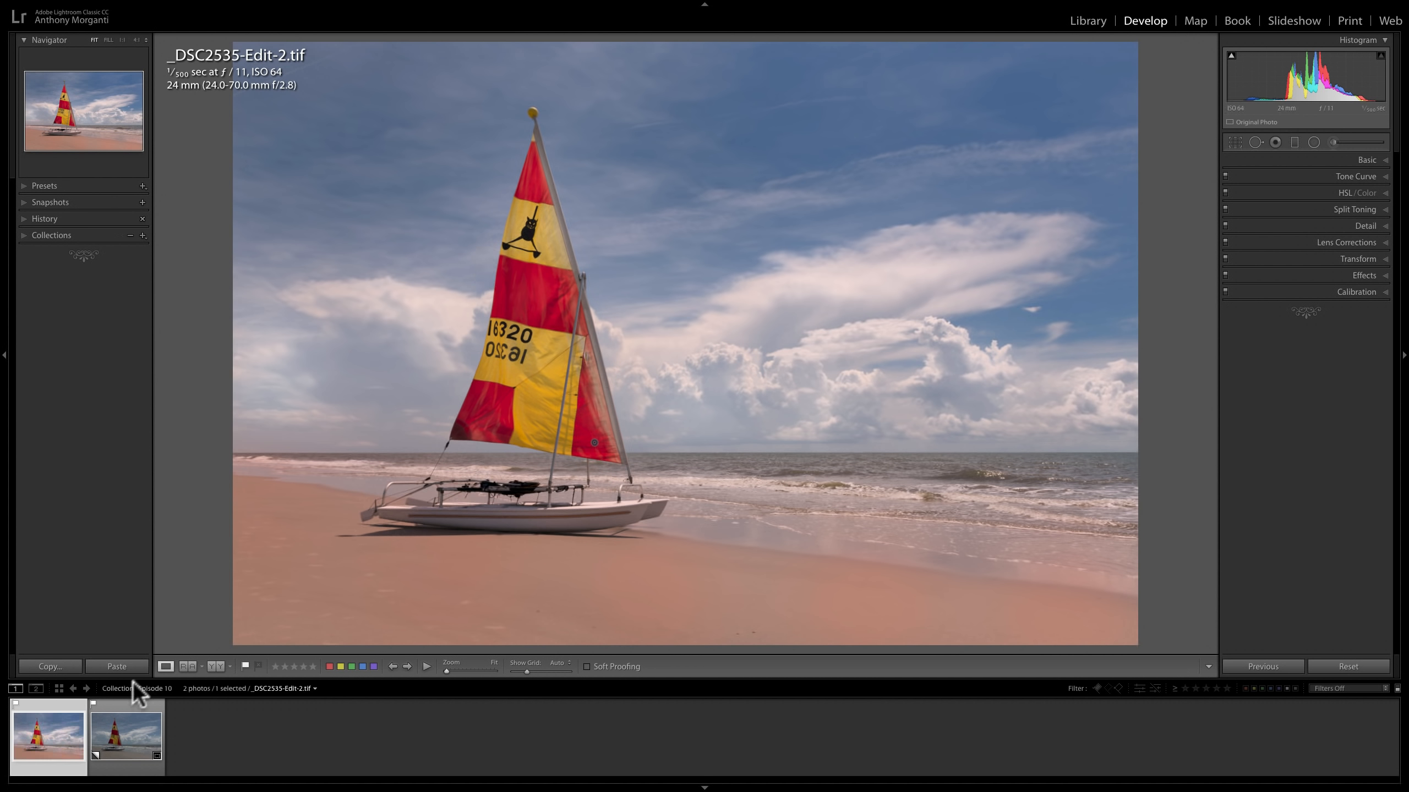
click(117, 741)
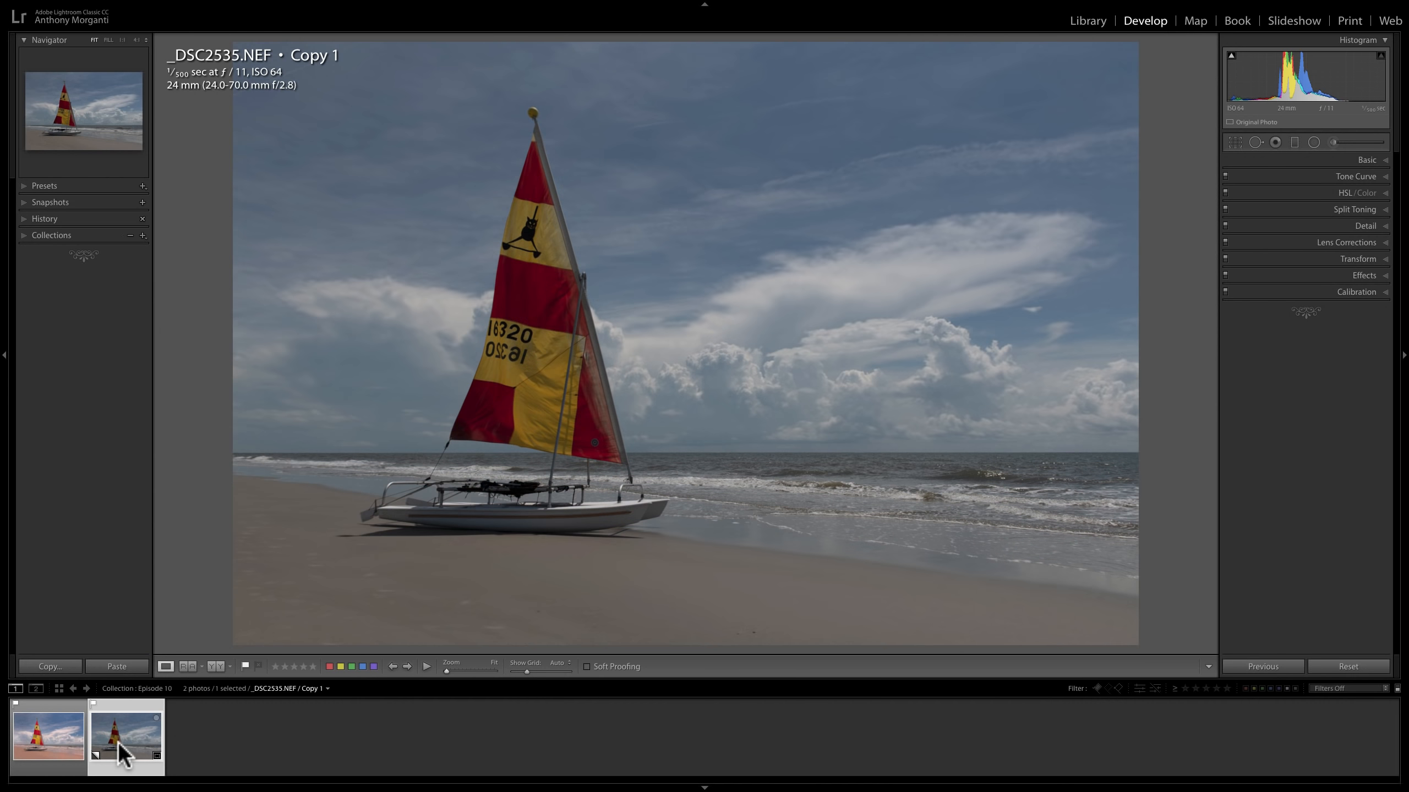
click(53, 740)
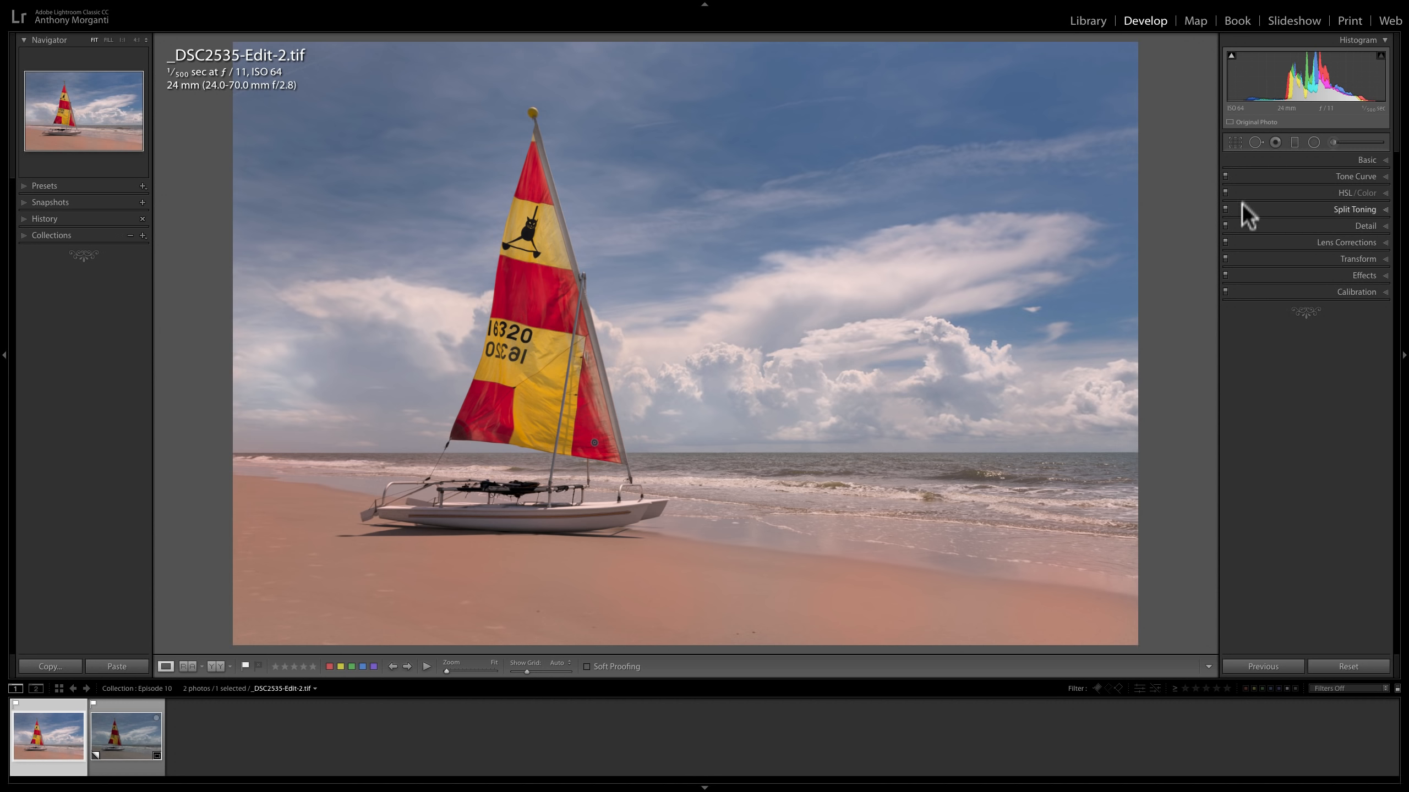
- Add a subtle darkening post-crop vignette to _DSC2535-Edit-2.tif with Amount -8 and the Highlight Priority style
click(1353, 274)
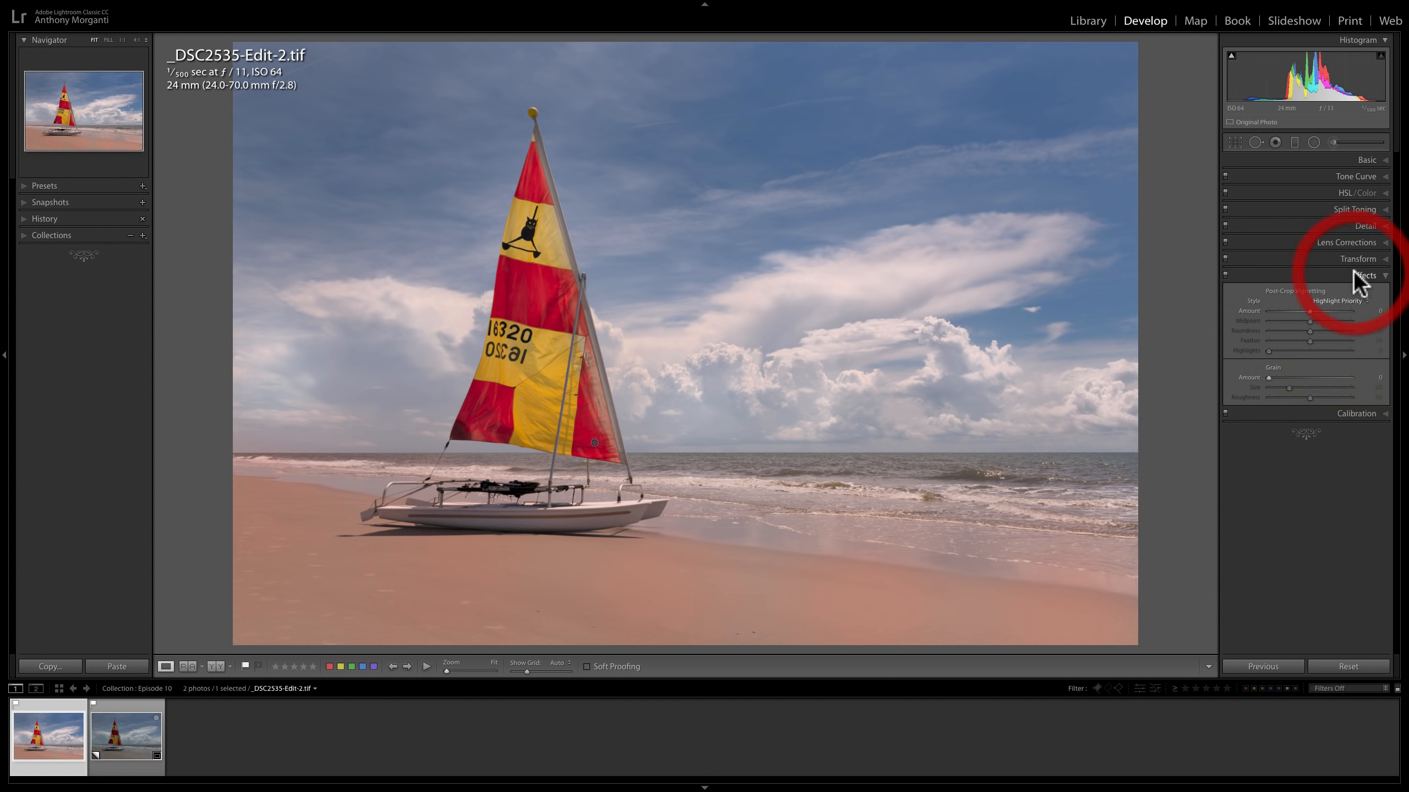
click(1309, 309)
drag(1308, 309, 1306, 310)
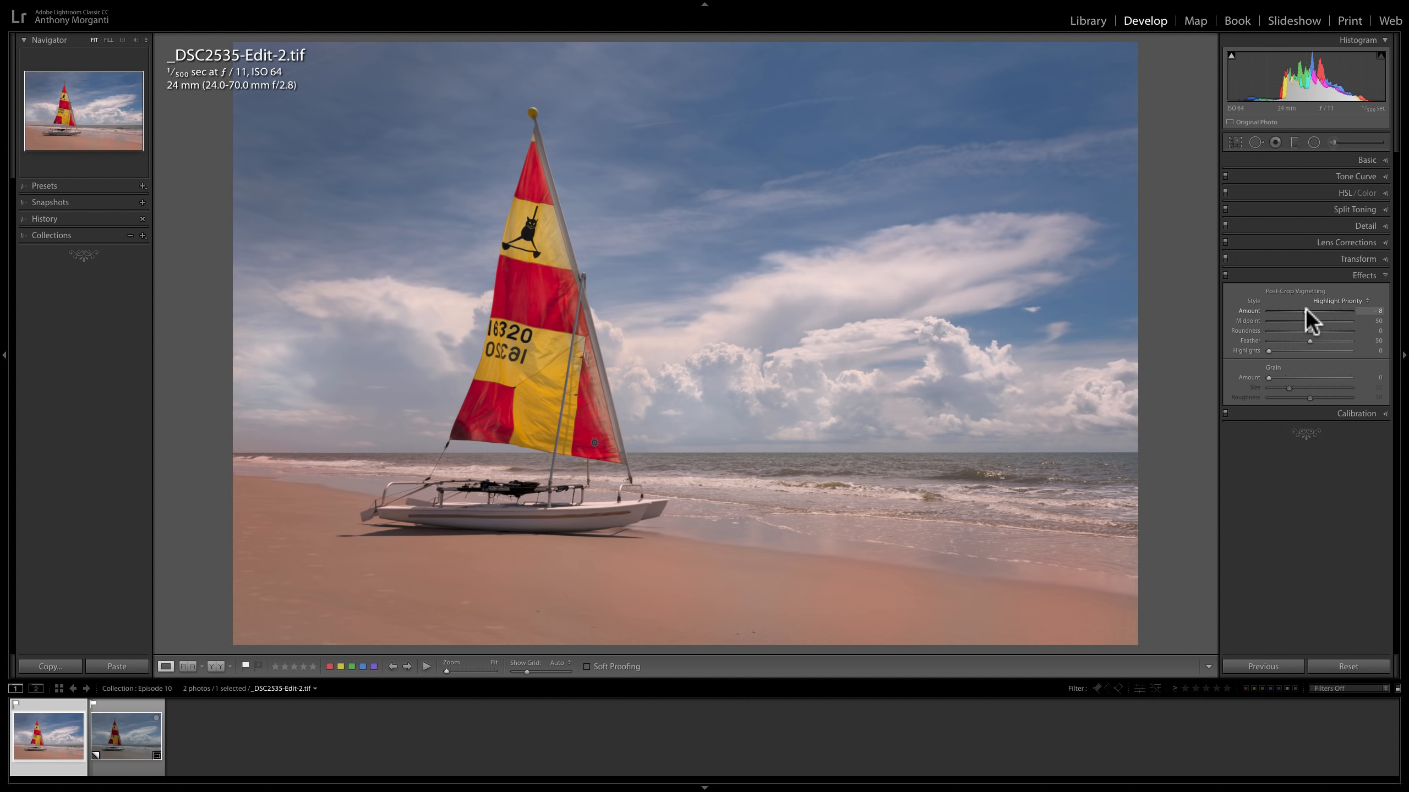
click(1305, 309)
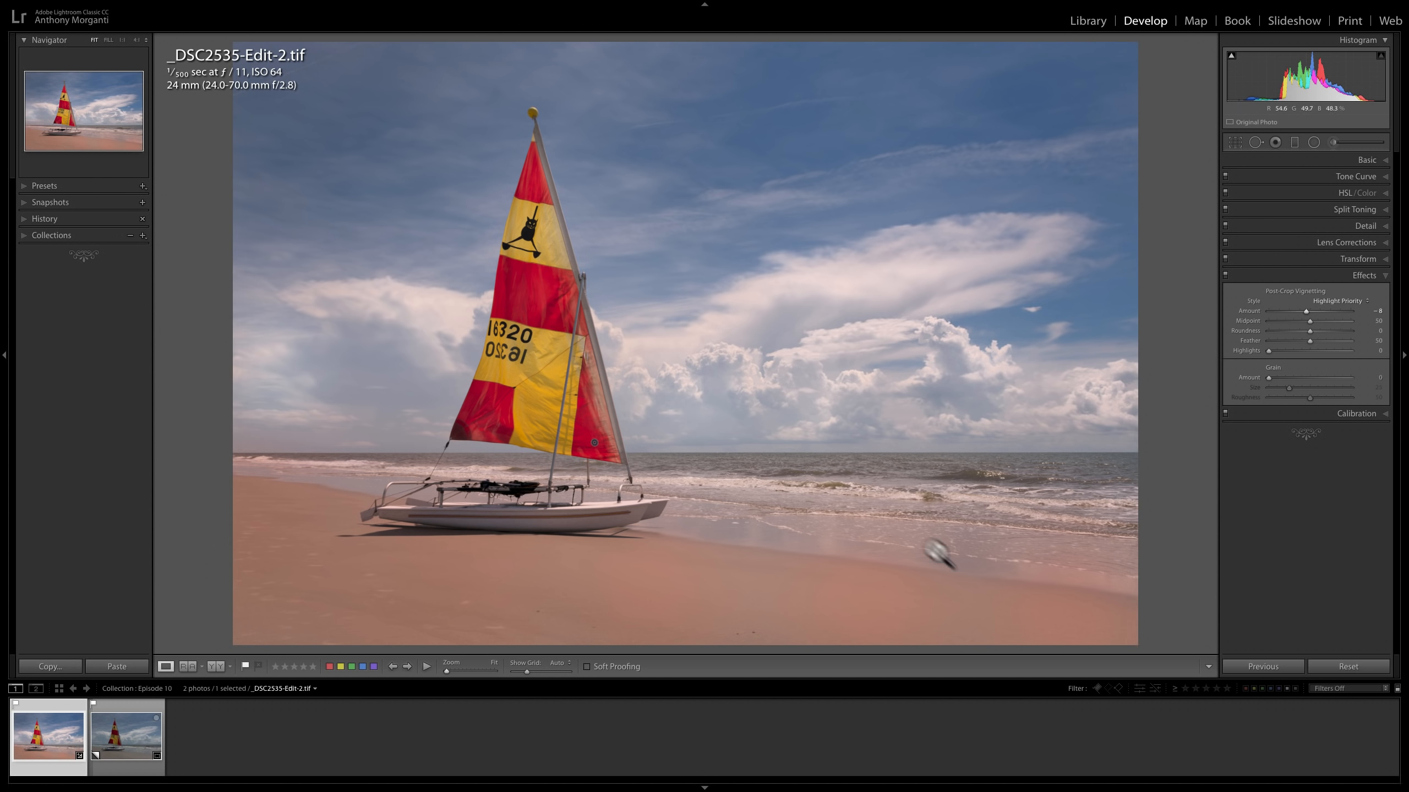
click(1349, 273)
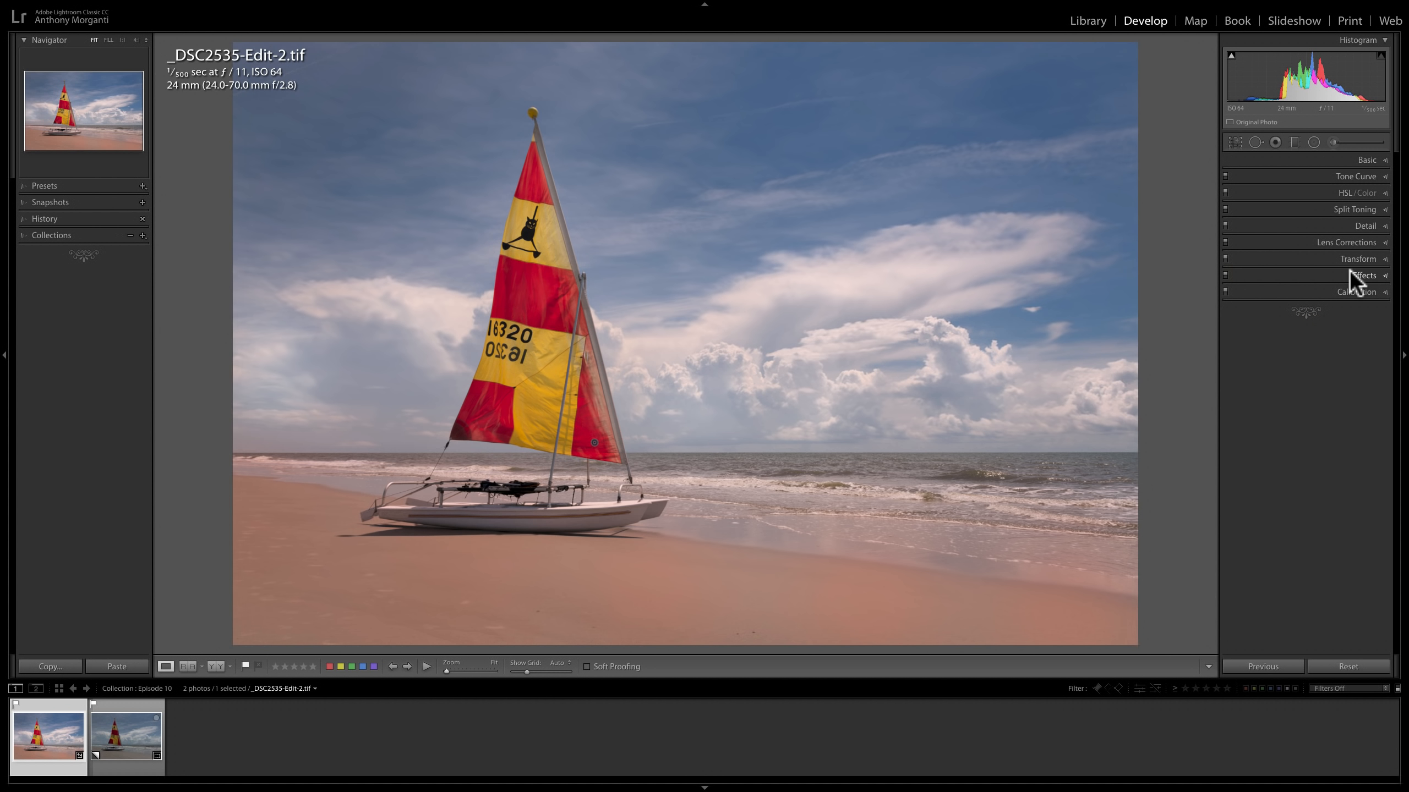